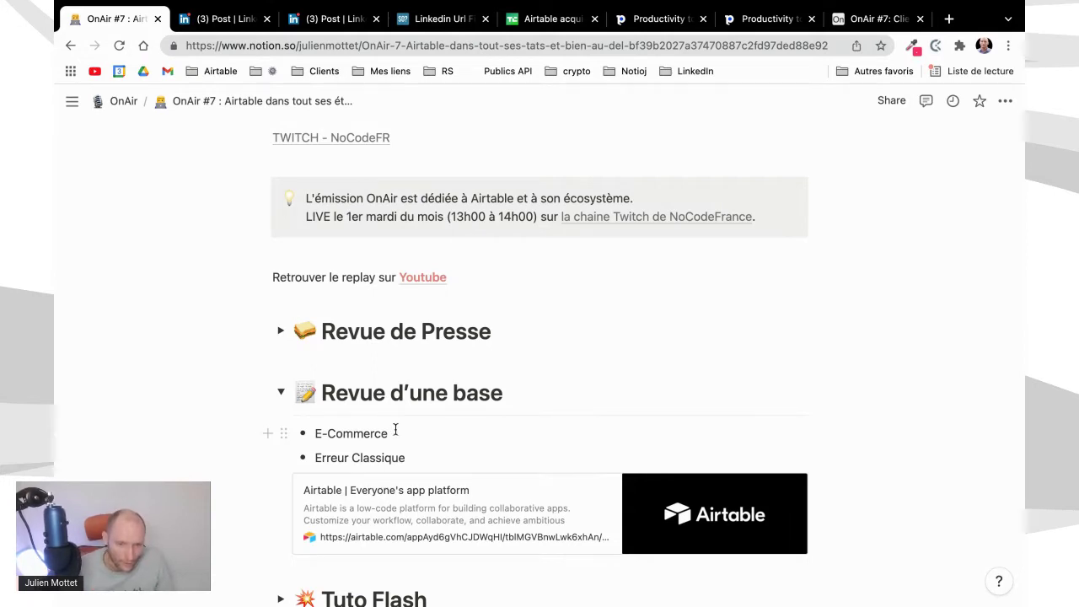
Switch to the OnAir #7 base in Airtable, leaving only one browser tab for that base open.
click(427, 520)
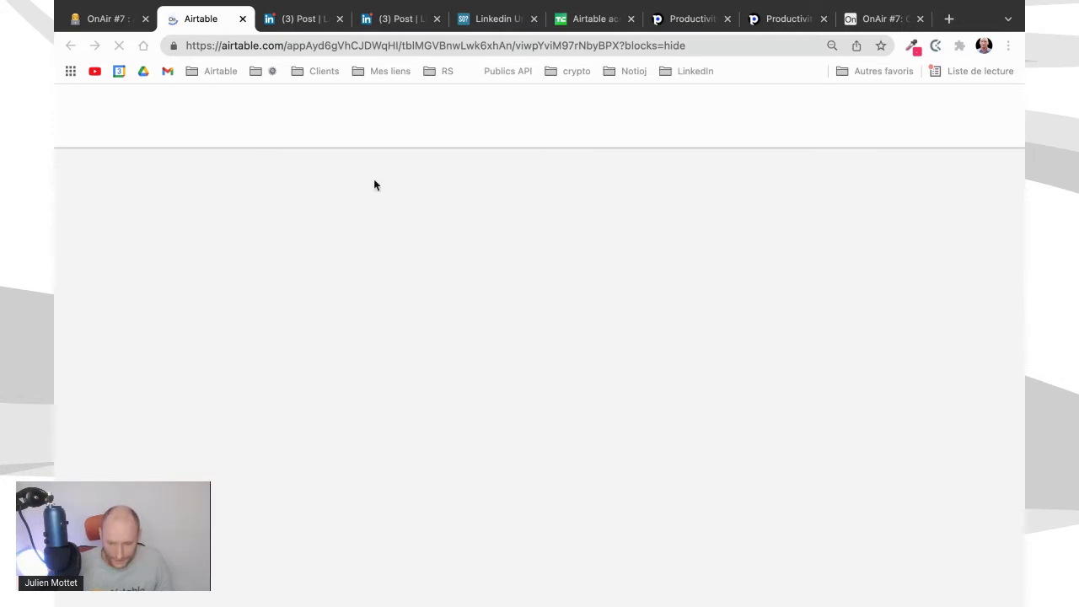
click(878, 20)
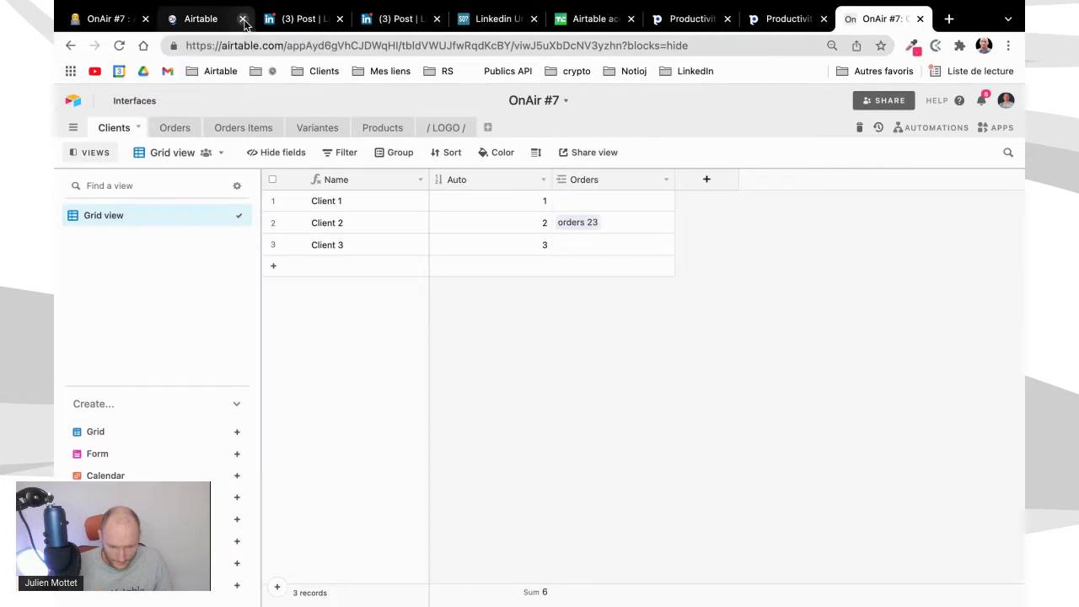
click(243, 18)
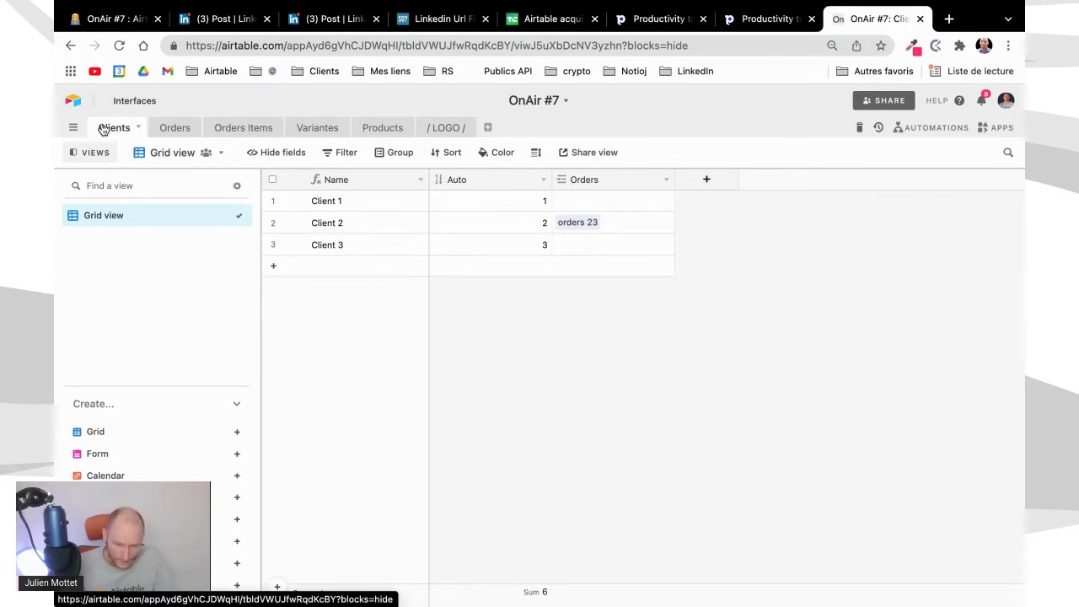
Show the hidden Orders Items field in the All view of the Orders table.
click(168, 129)
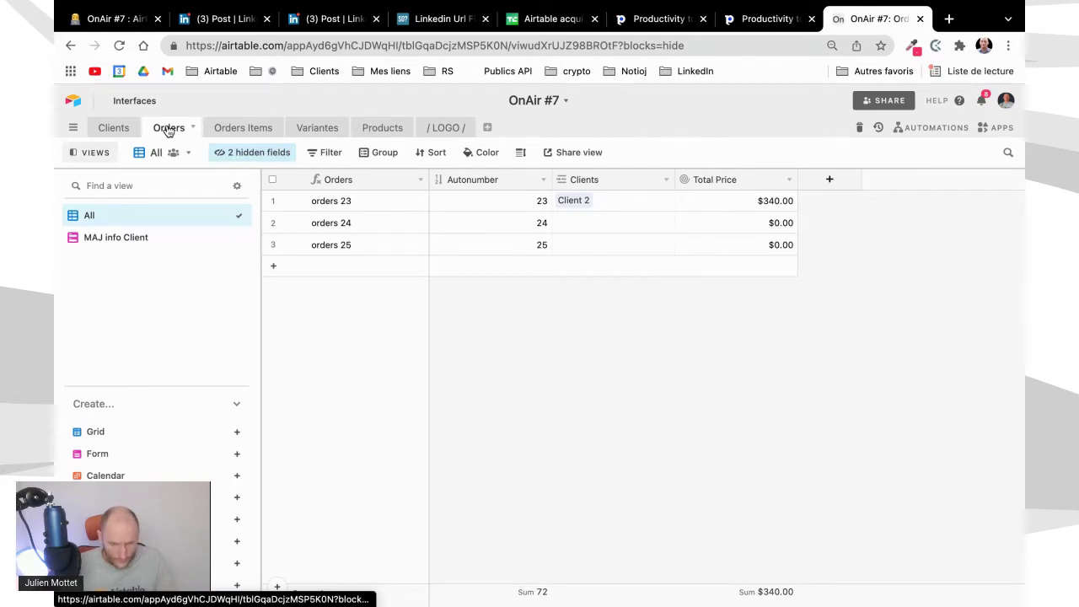
click(236, 155)
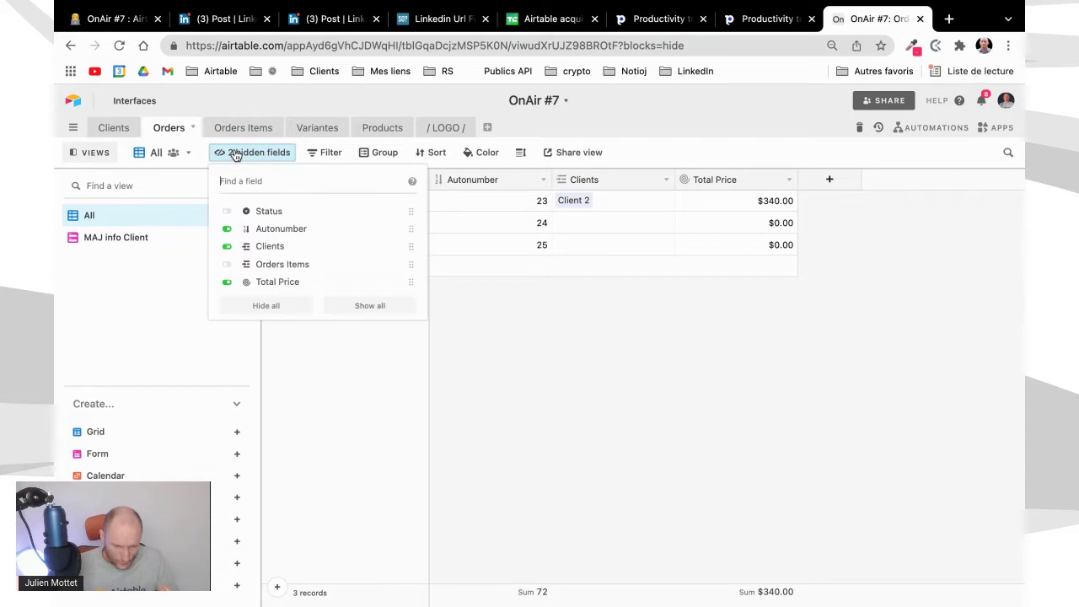
click(226, 266)
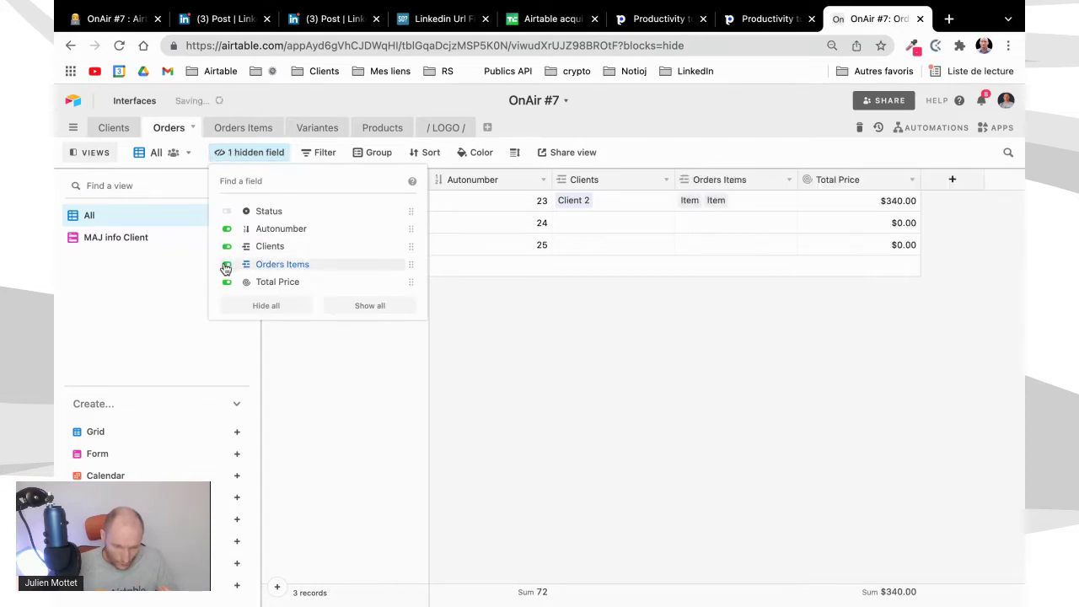
click(599, 372)
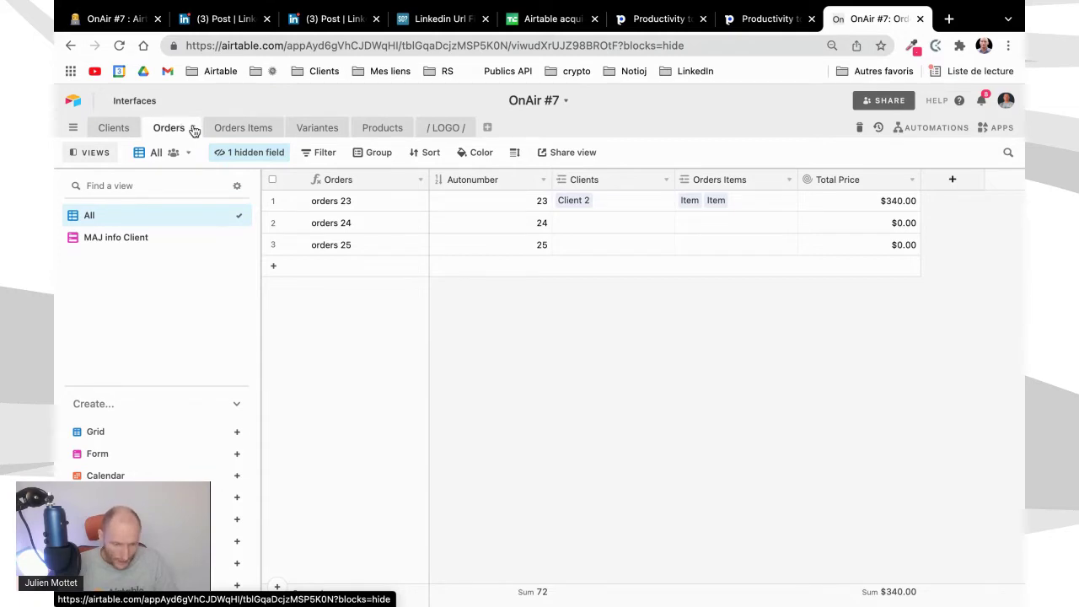
Rename the Orders Items table as Order Items.
double_click(247, 130)
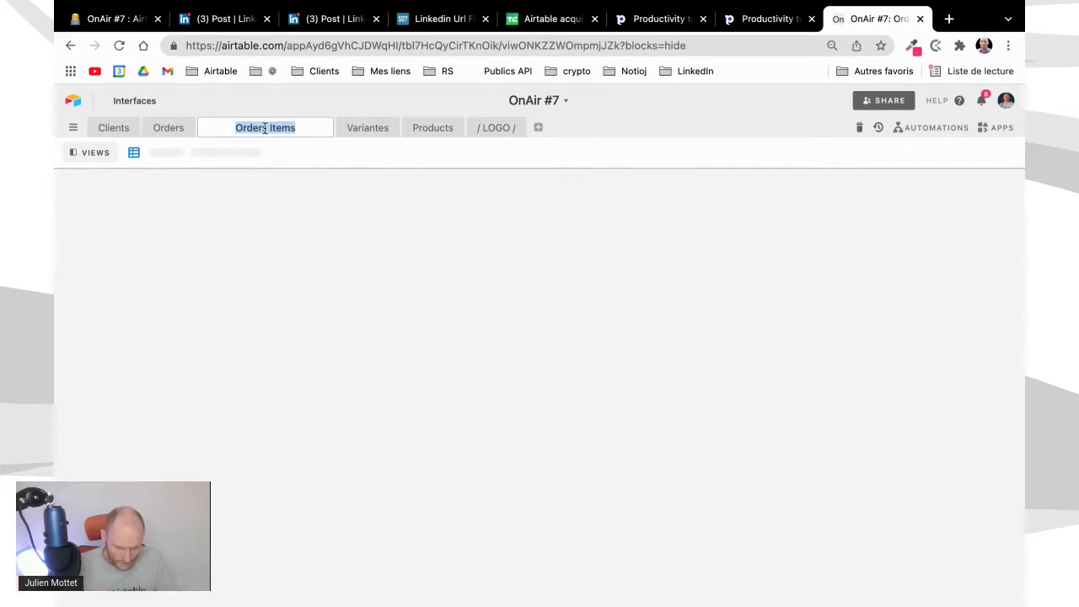
text(Order Items)
key(Return)
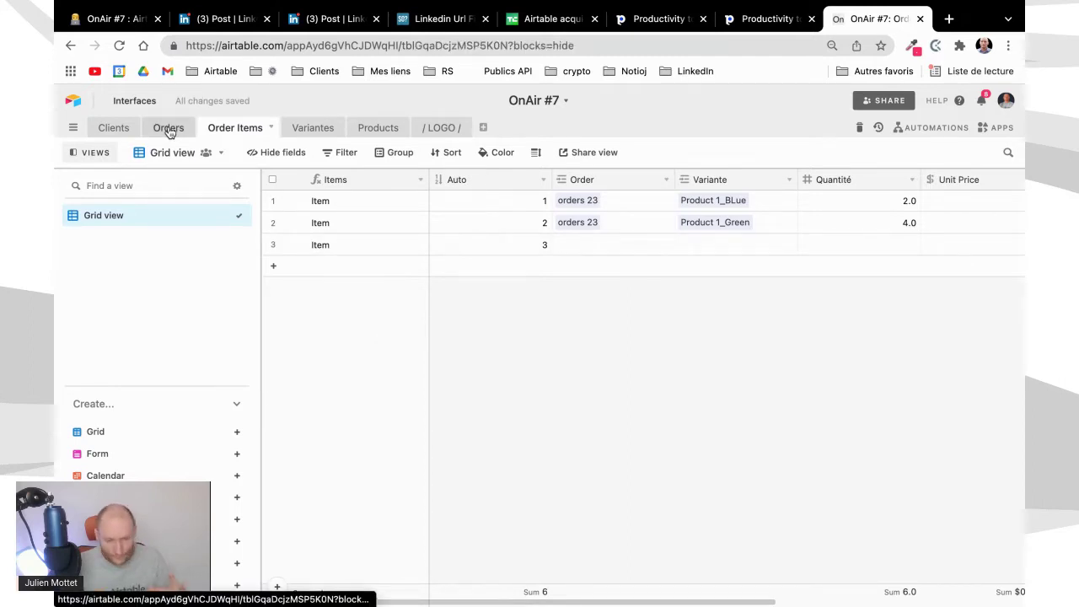
In the Order Items table, set the primary Items field's formula to "Item "&Auto and save it.
click(169, 129)
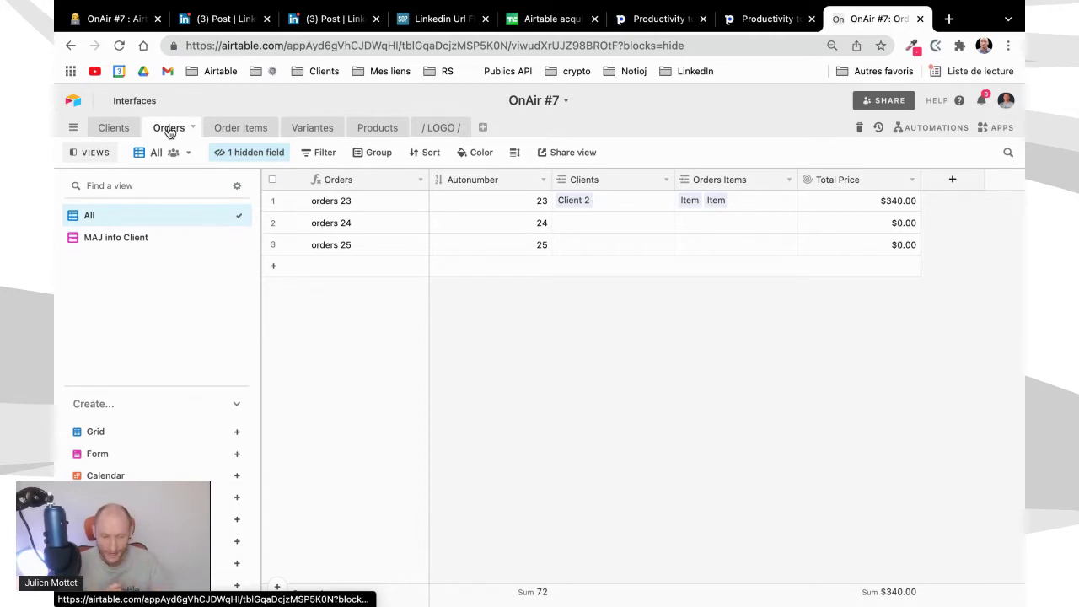
click(224, 128)
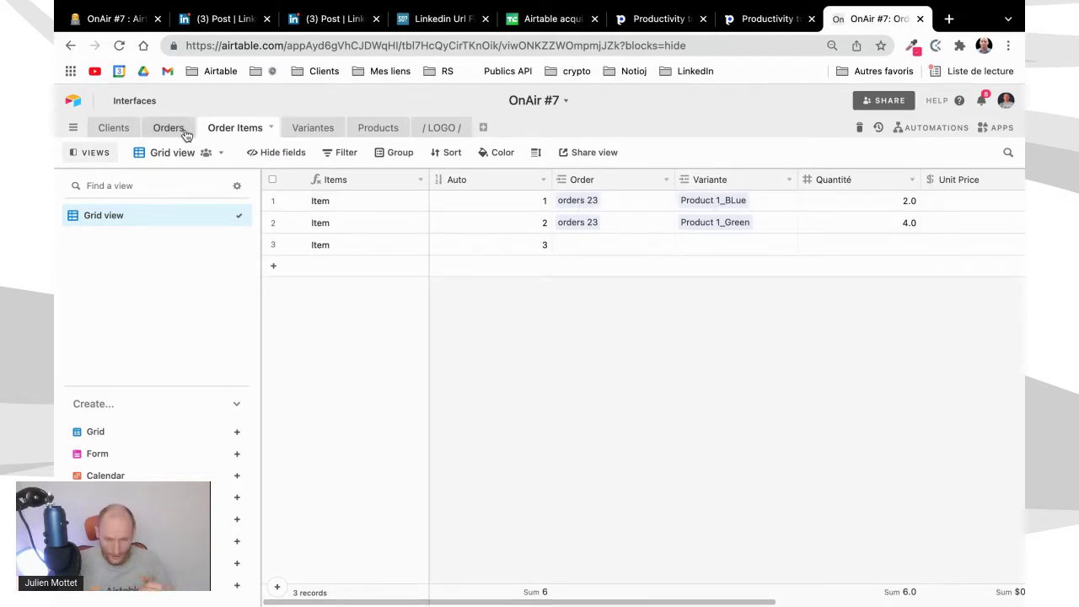
click(420, 179)
click(399, 200)
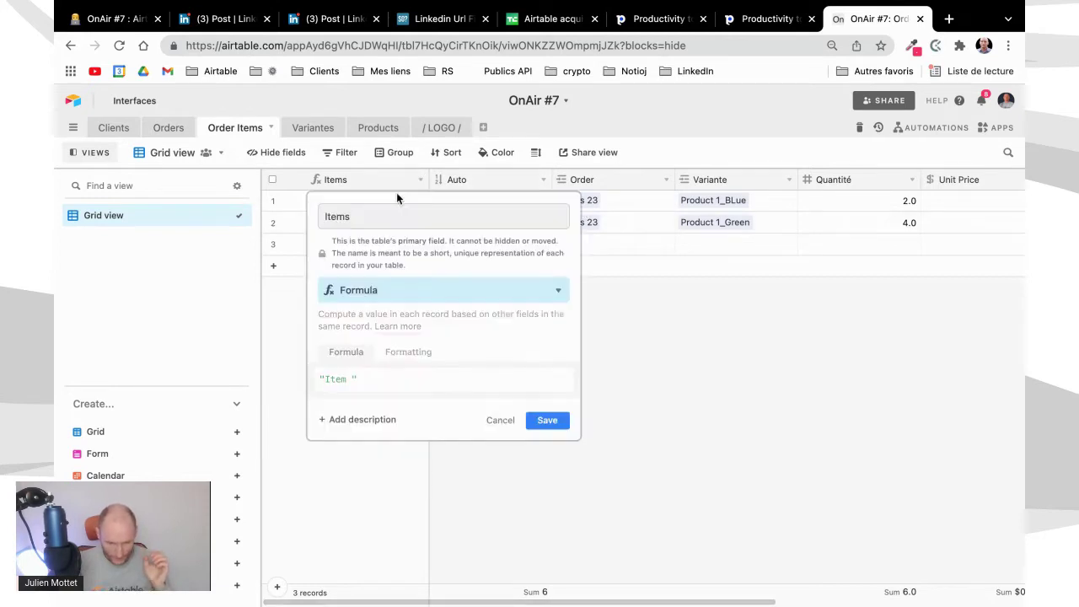
click(357, 379)
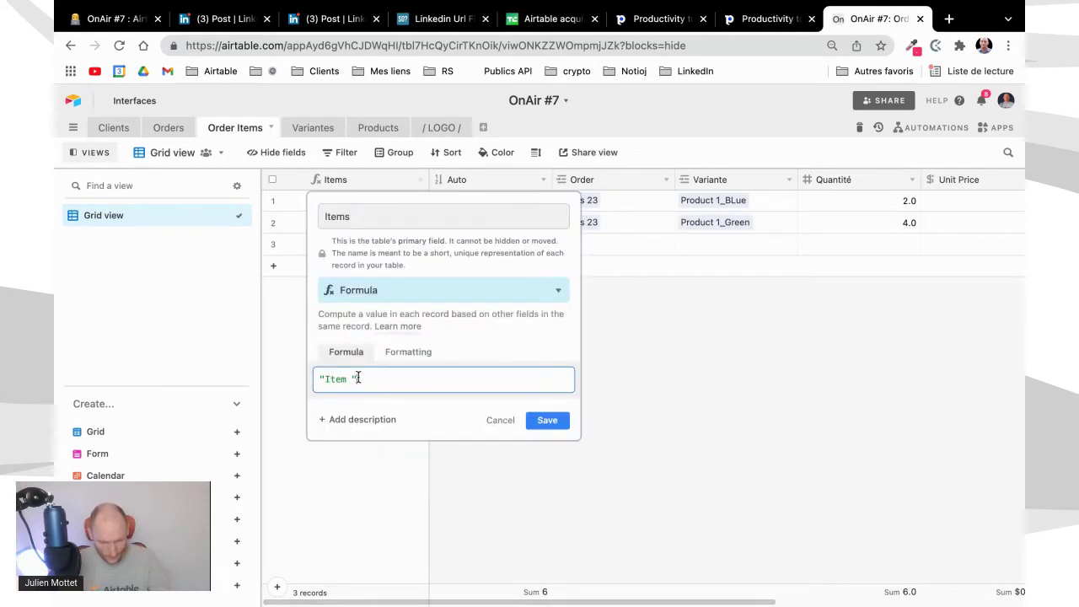
click(357, 379)
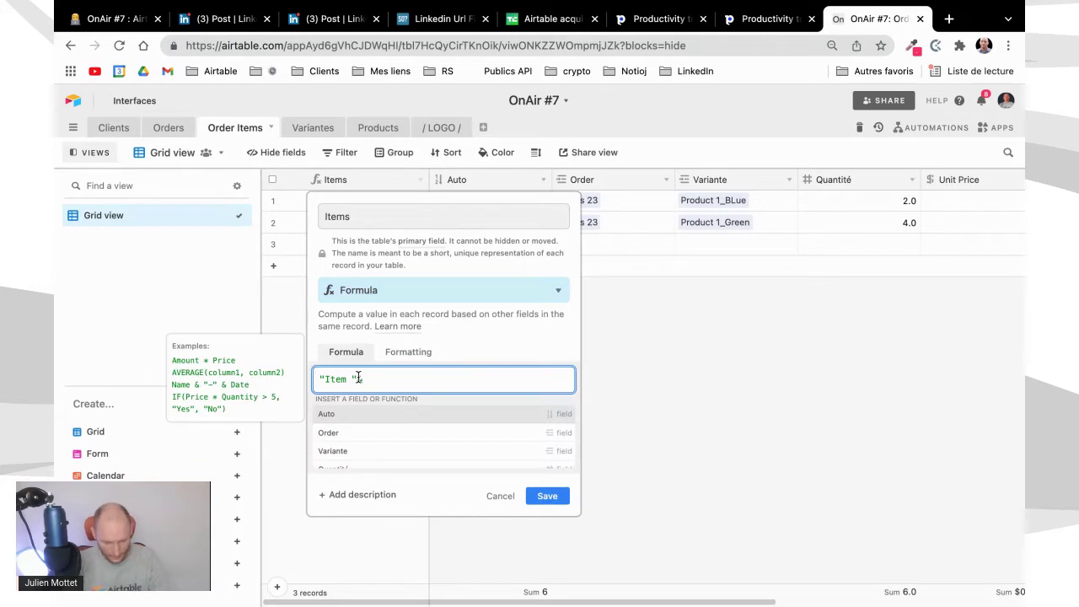
text(&Auto)
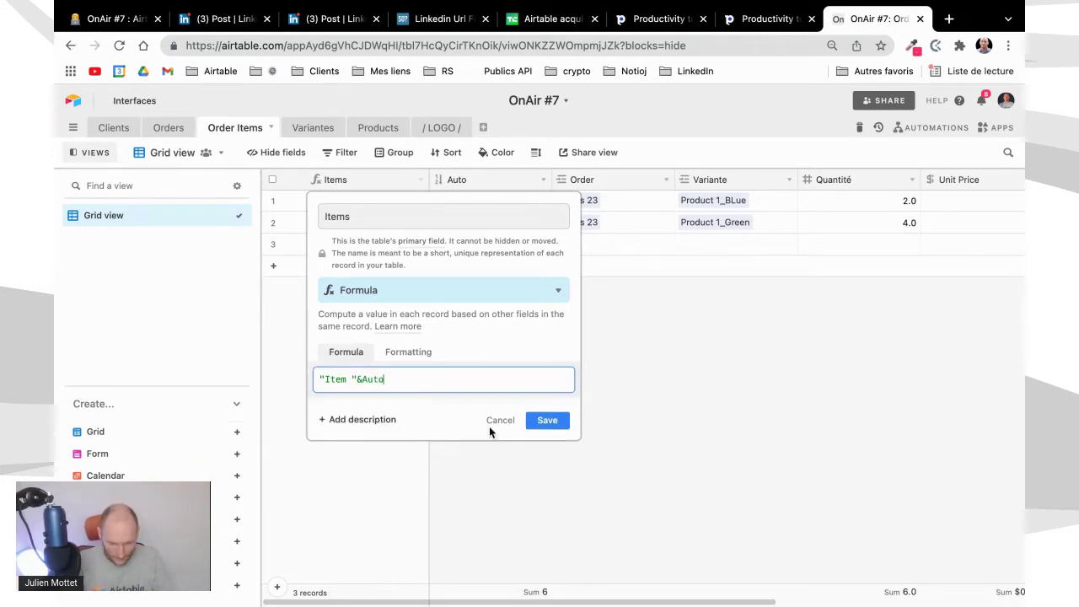
click(547, 420)
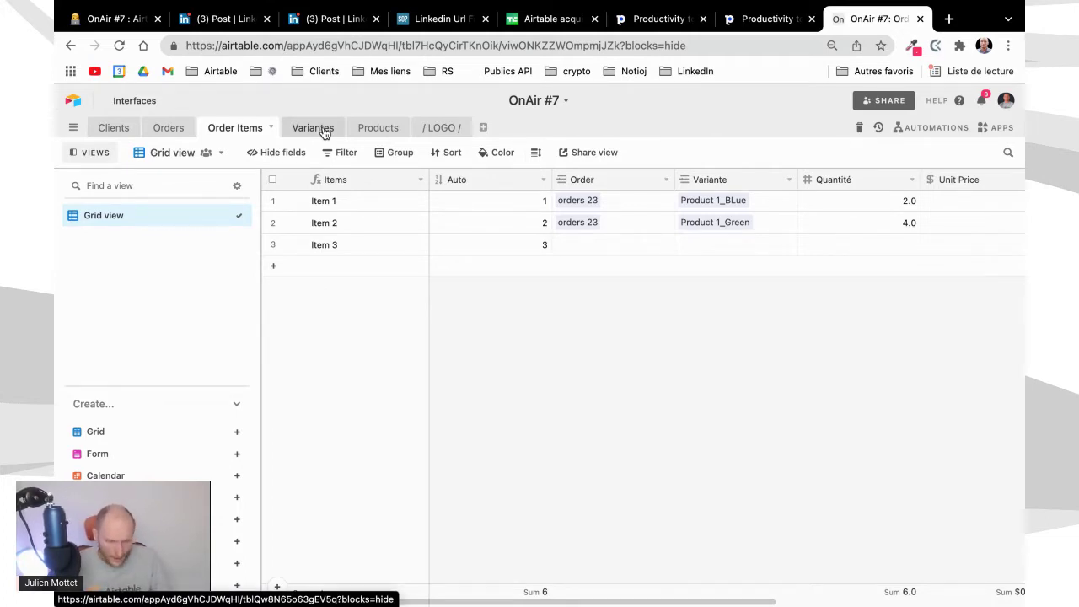
Review the Products, Variantes, Clients and Orders tables to see how their records are linked.
click(385, 133)
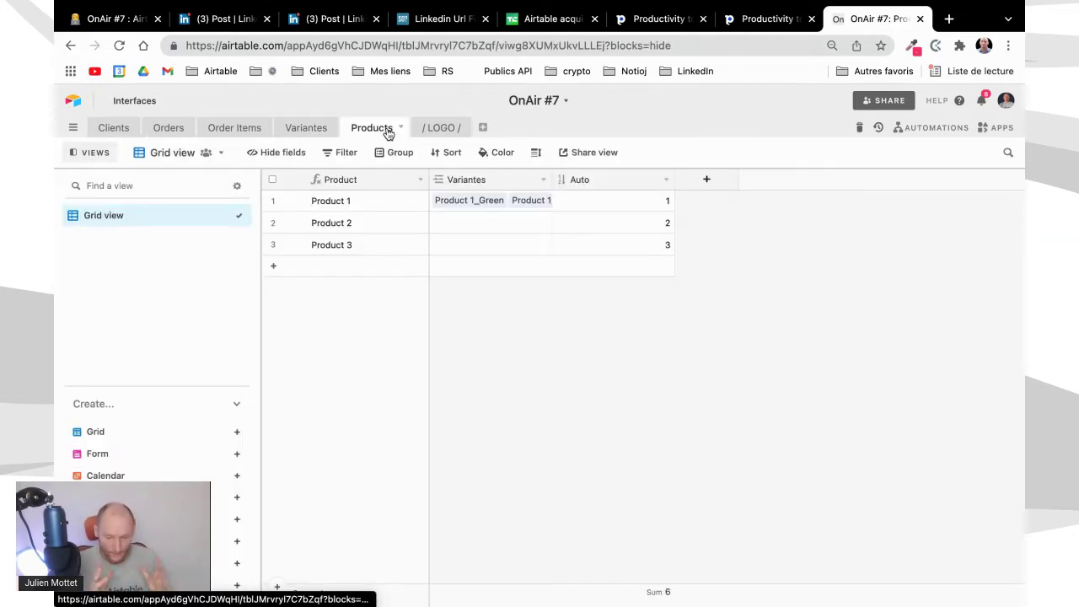
click(315, 130)
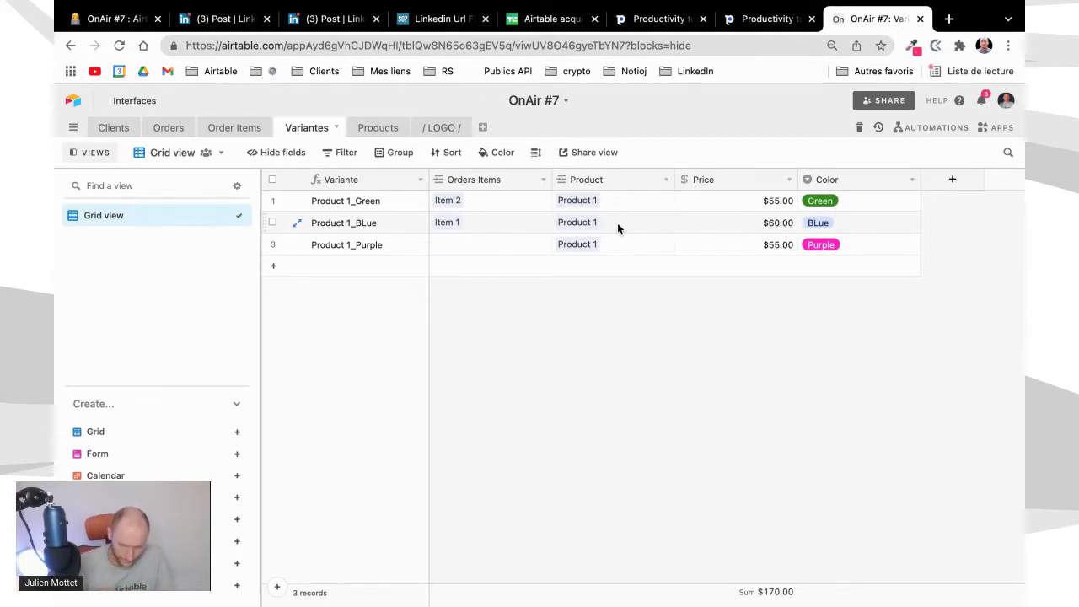
click(124, 133)
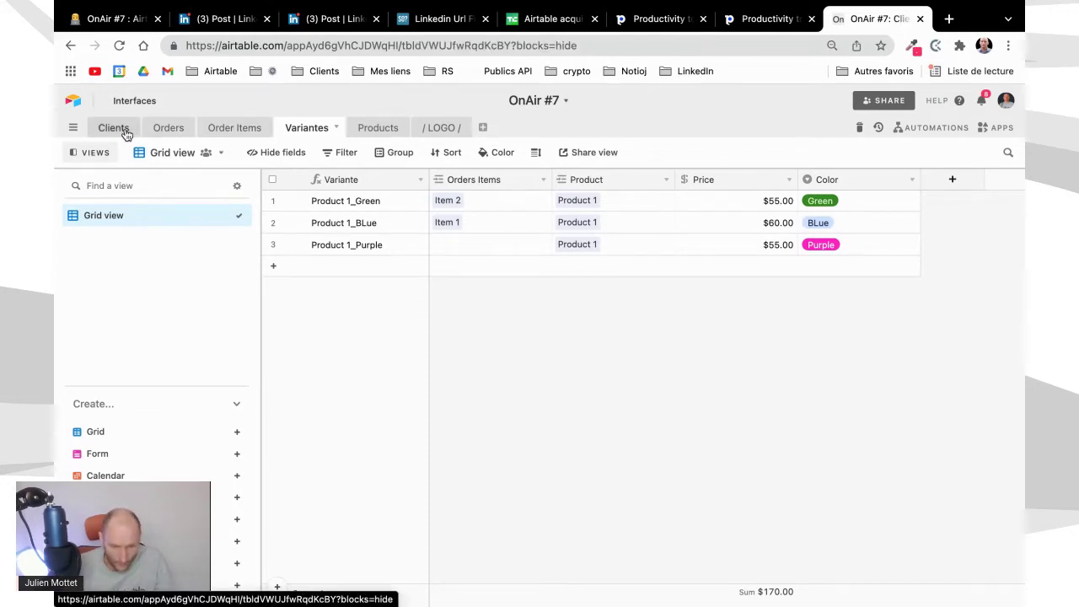
click(115, 128)
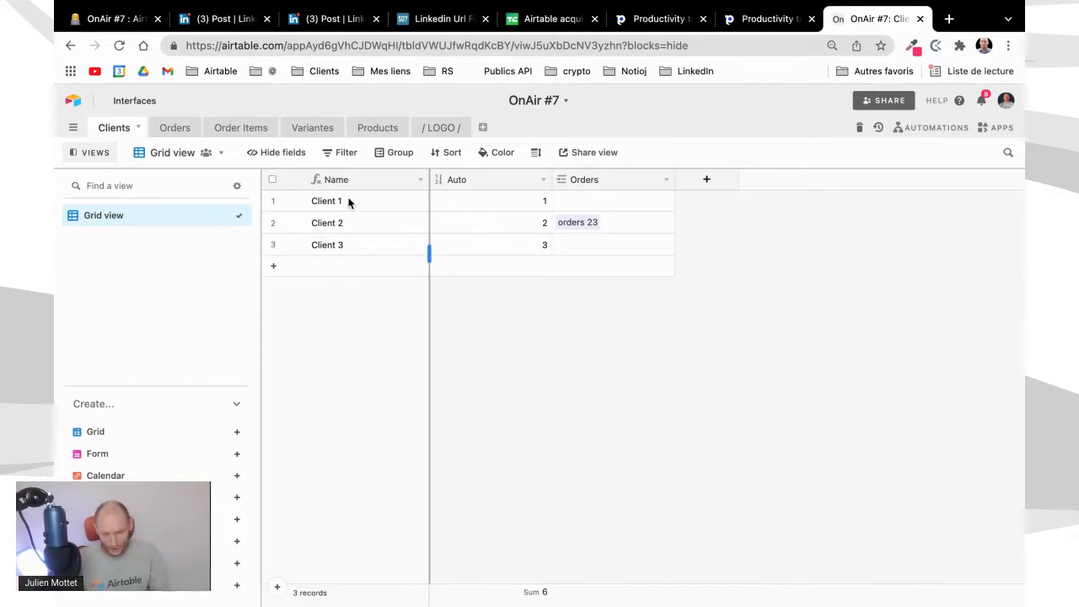
click(178, 131)
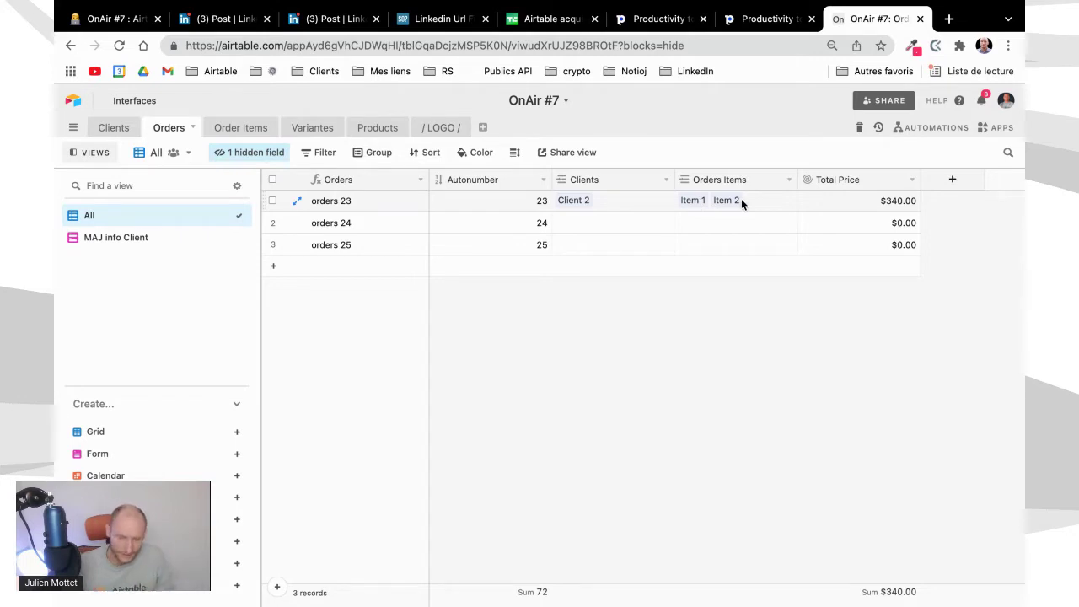
Hide the Unit Price field in the Order Items table's grid view.
click(241, 129)
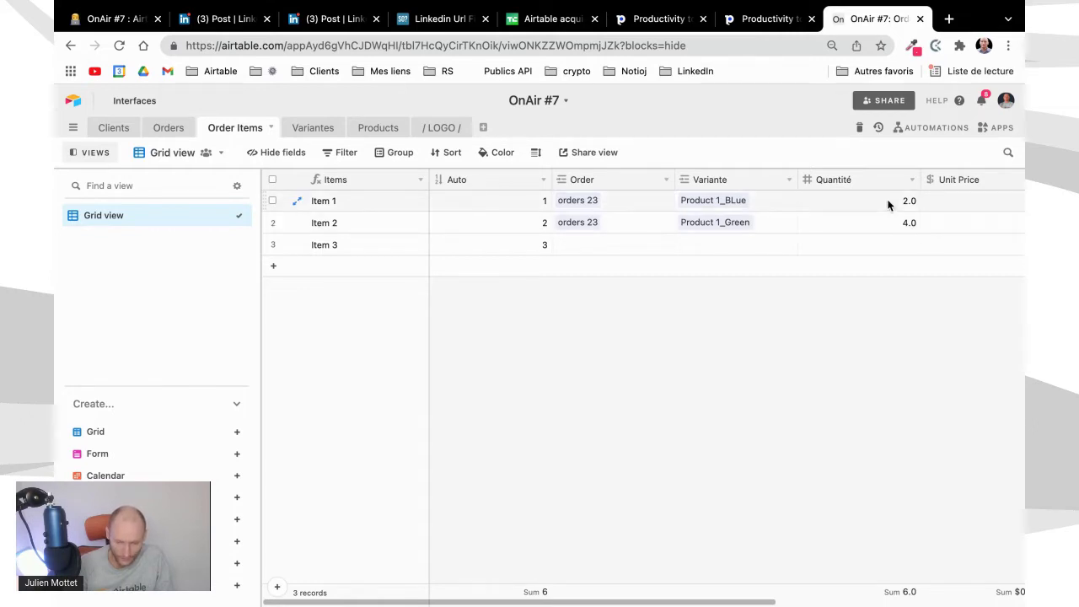
scroll(843, 240, right, 3)
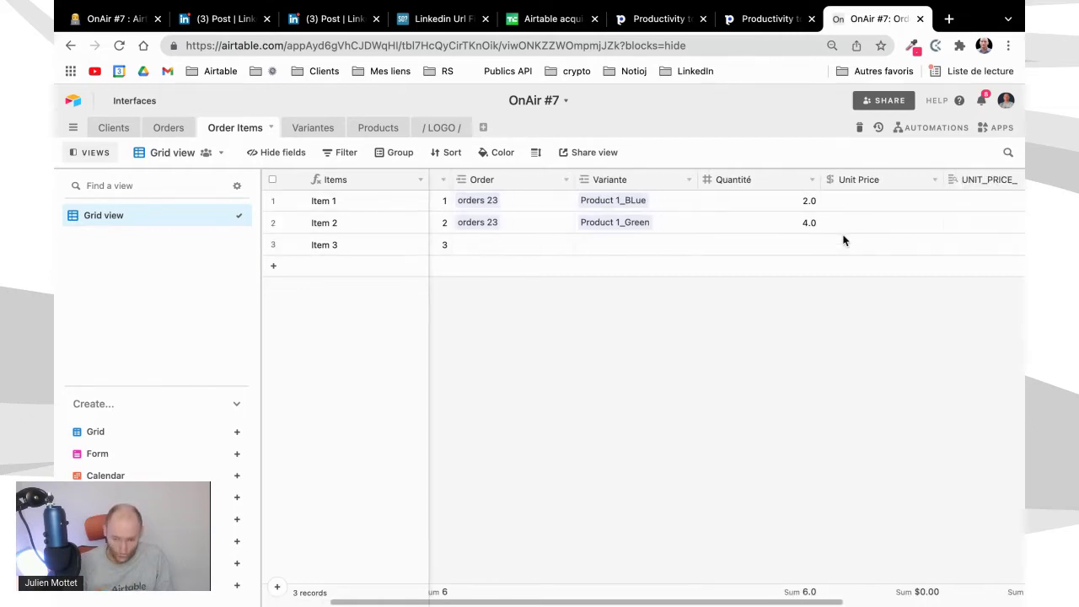
scroll(843, 239, right, 3)
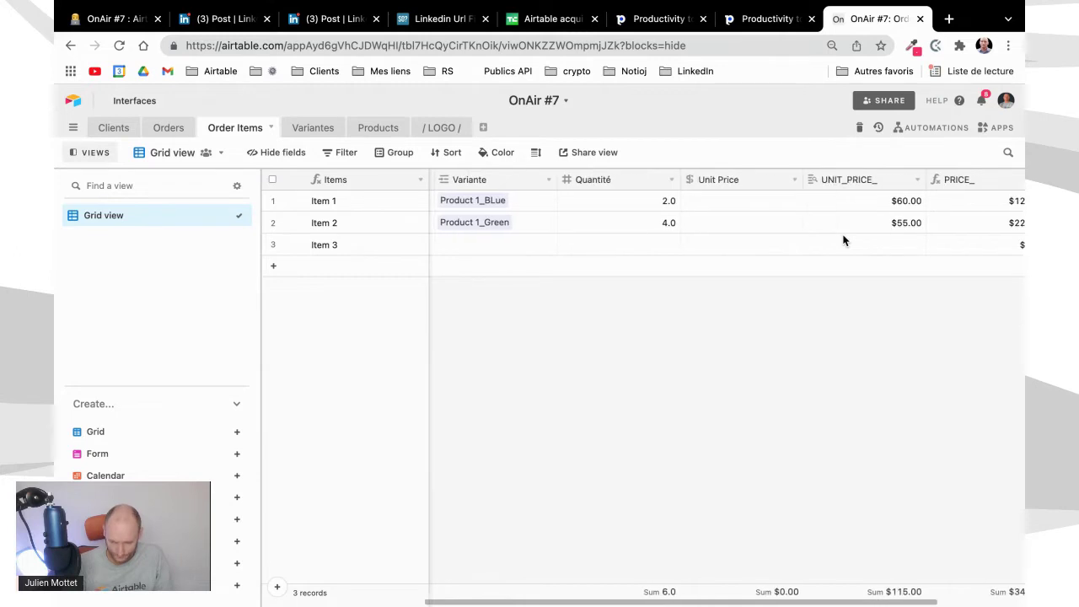
click(794, 185)
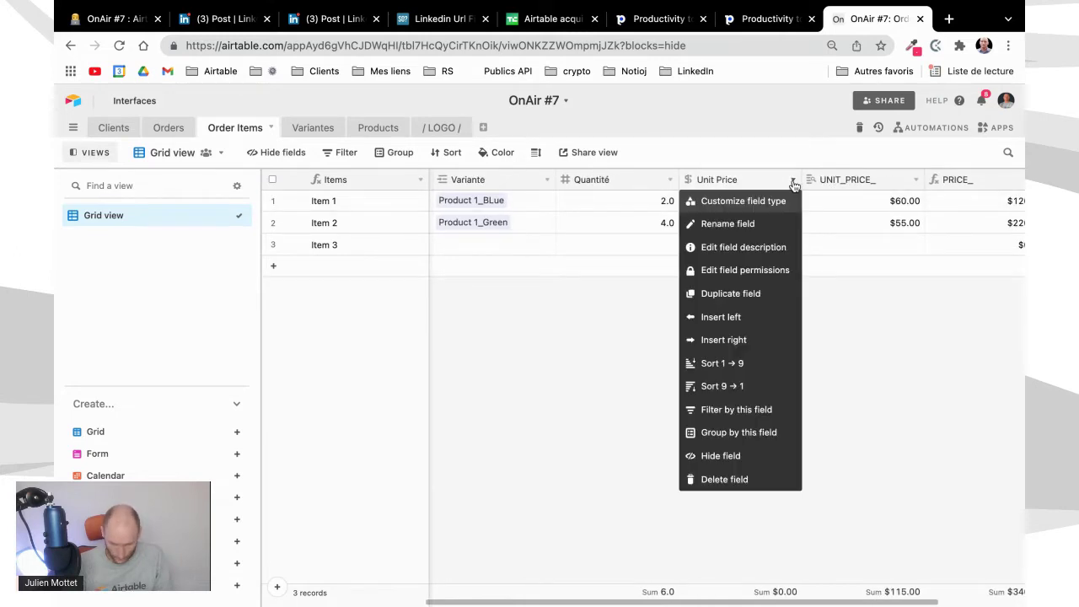
click(721, 456)
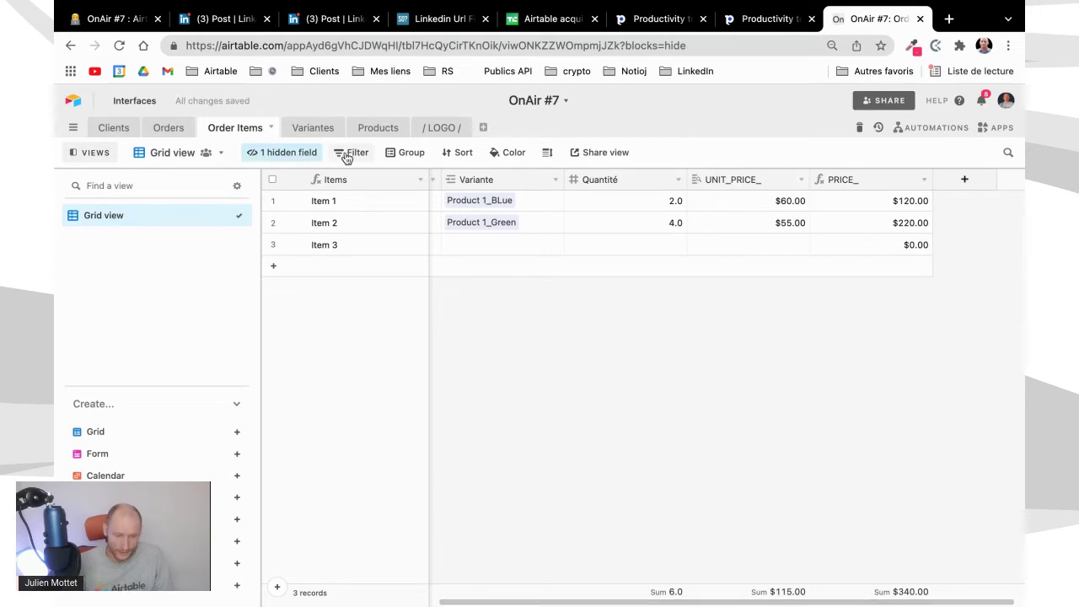
Compare the linked items in Orders with the prices in the Order Items and Variantes tables.
click(168, 129)
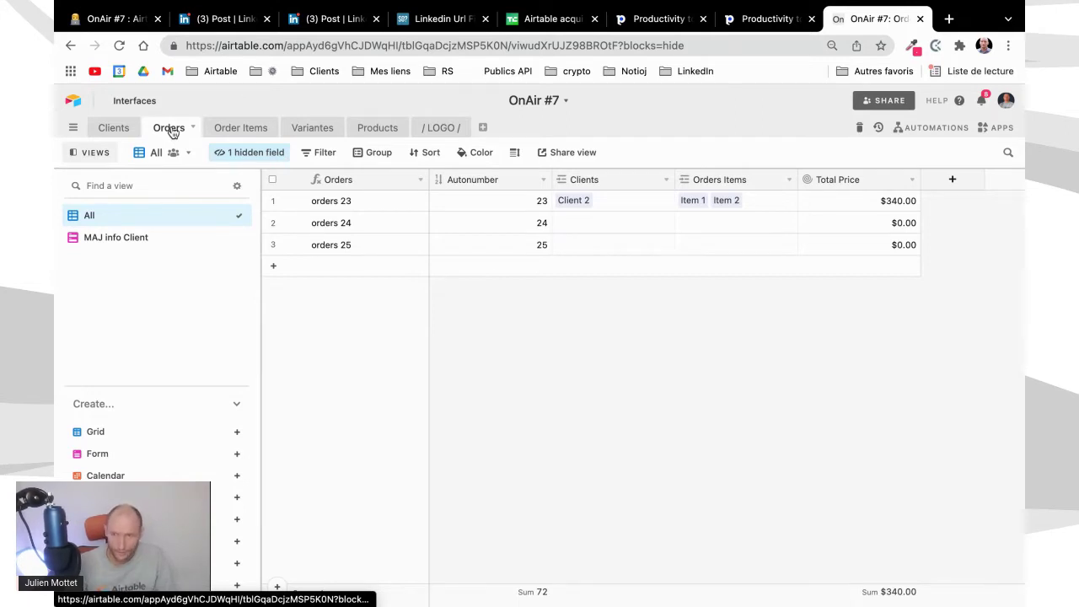
click(258, 128)
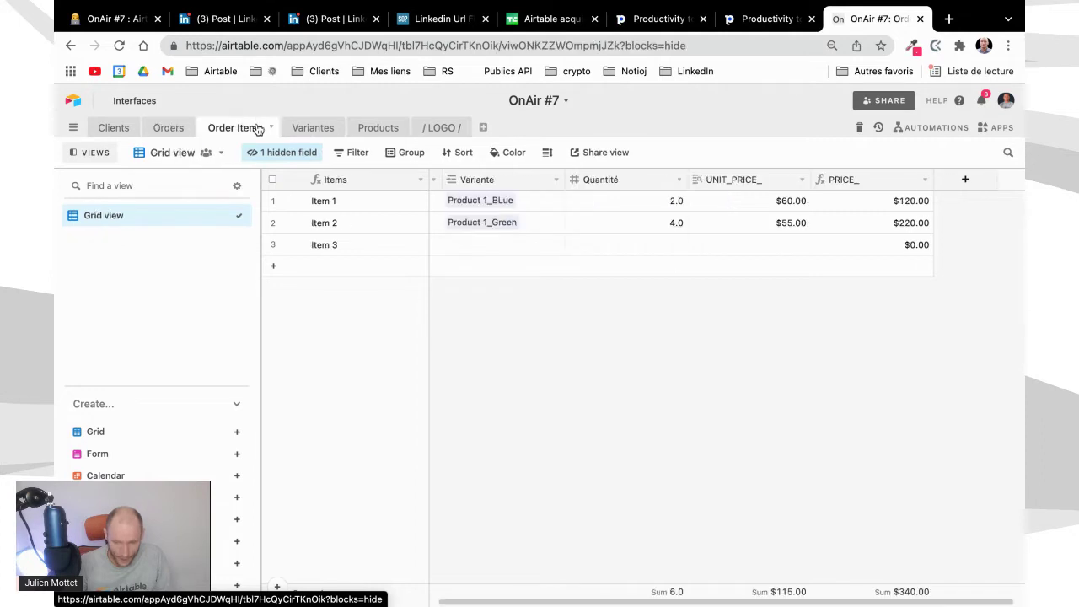
click(312, 129)
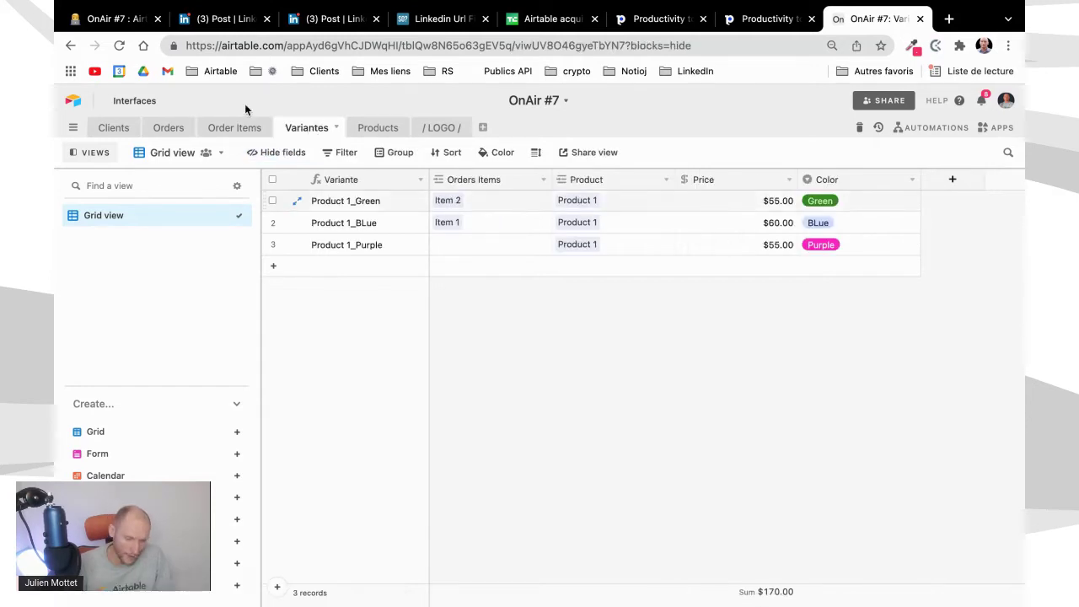
click(240, 131)
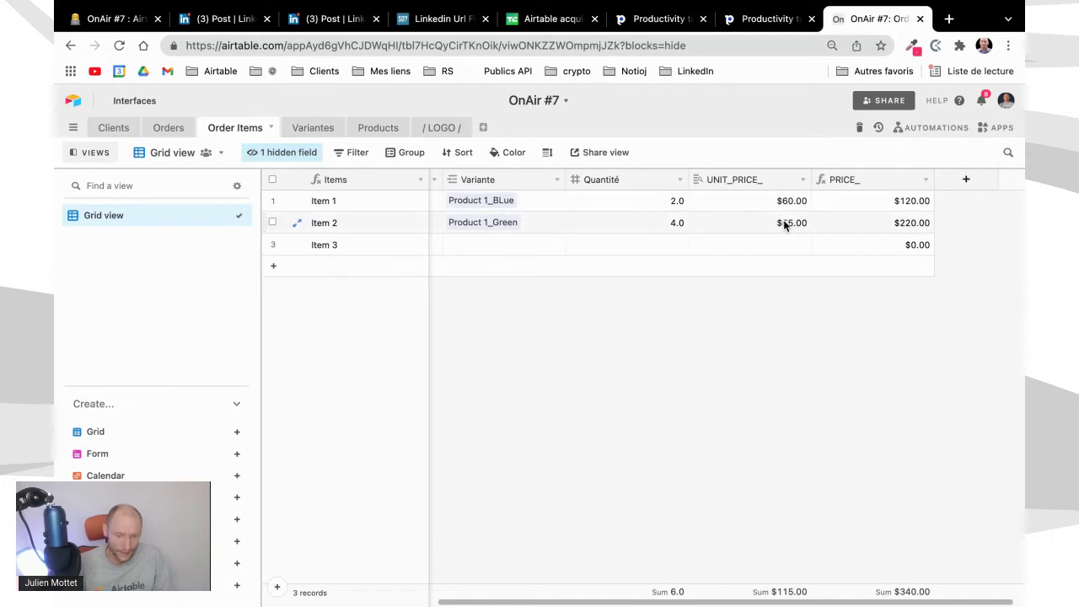
Examine the rollup configuration of the Total Price field in the Orders table, then view the Variantes table.
click(172, 131)
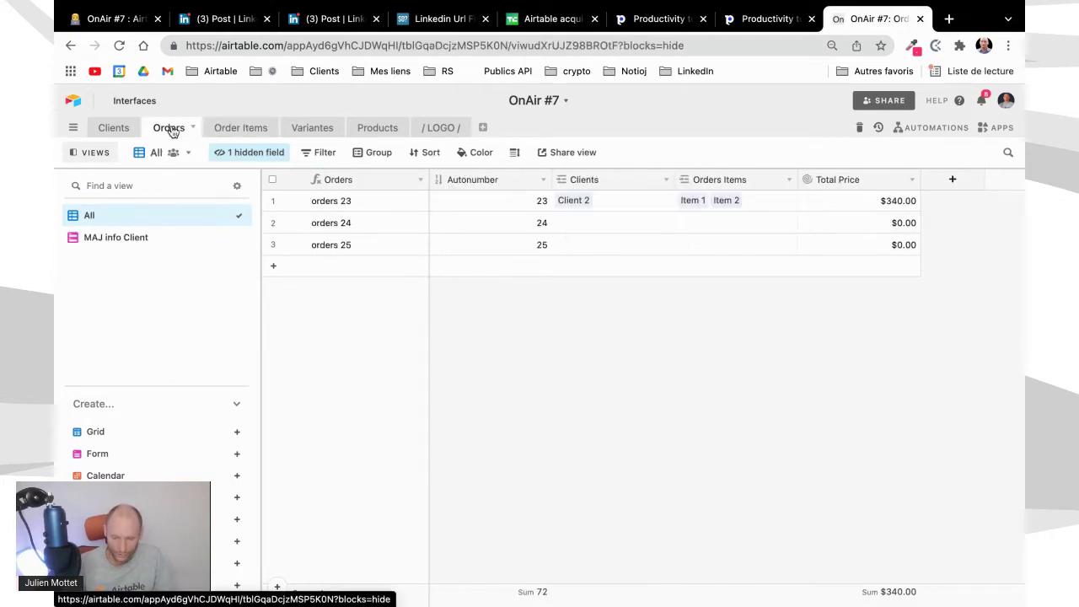
click(913, 182)
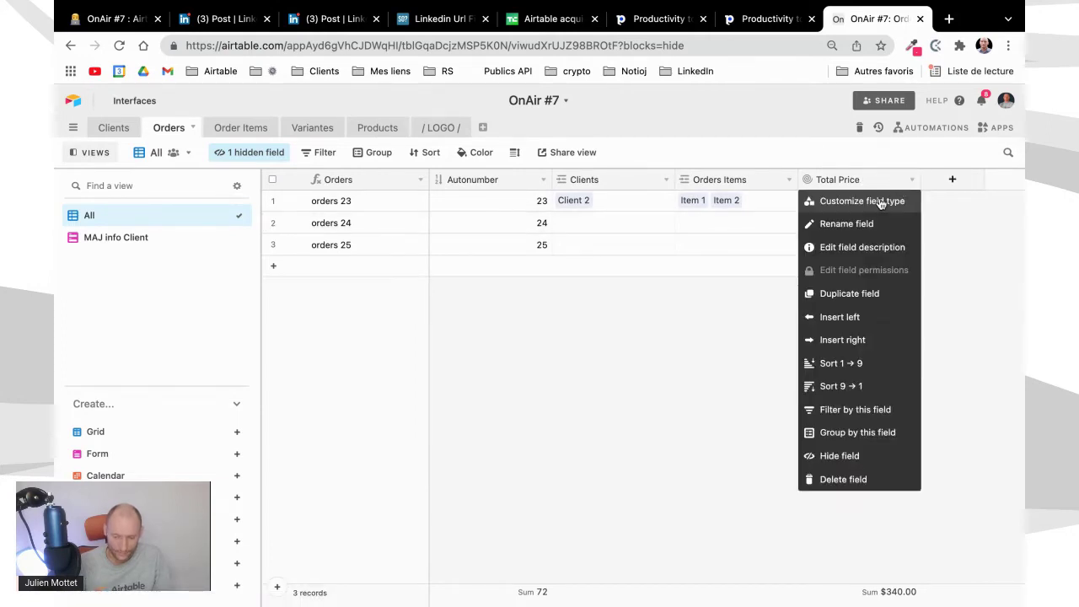
click(881, 201)
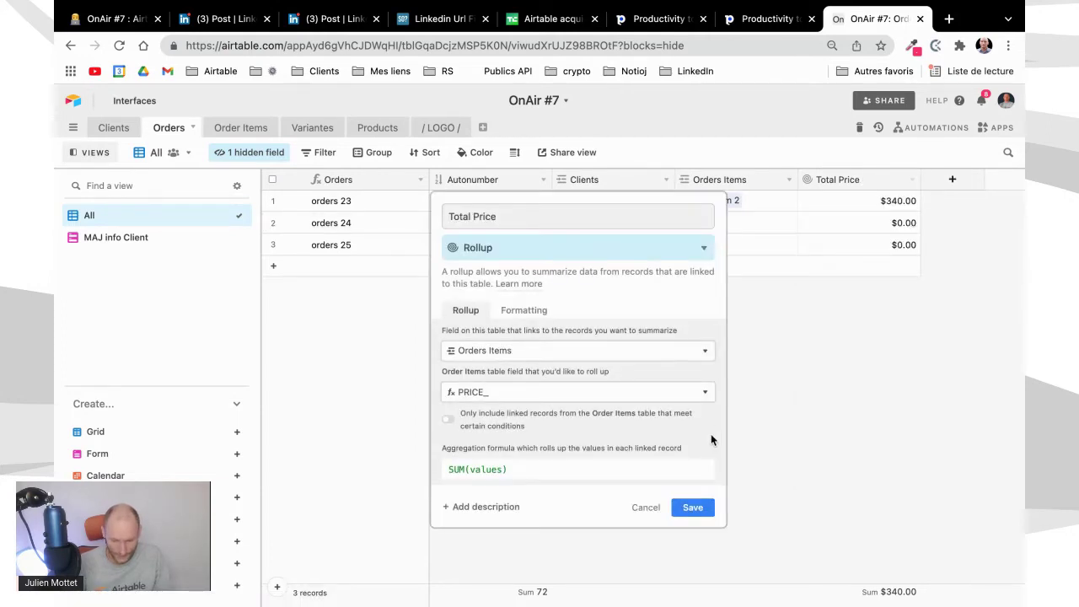
click(693, 508)
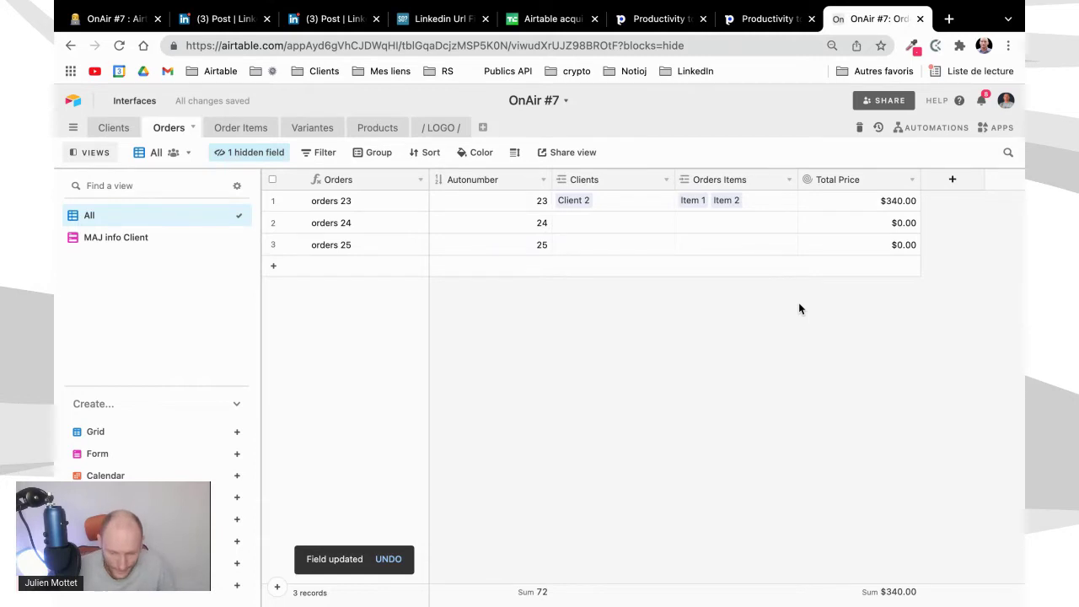
click(312, 129)
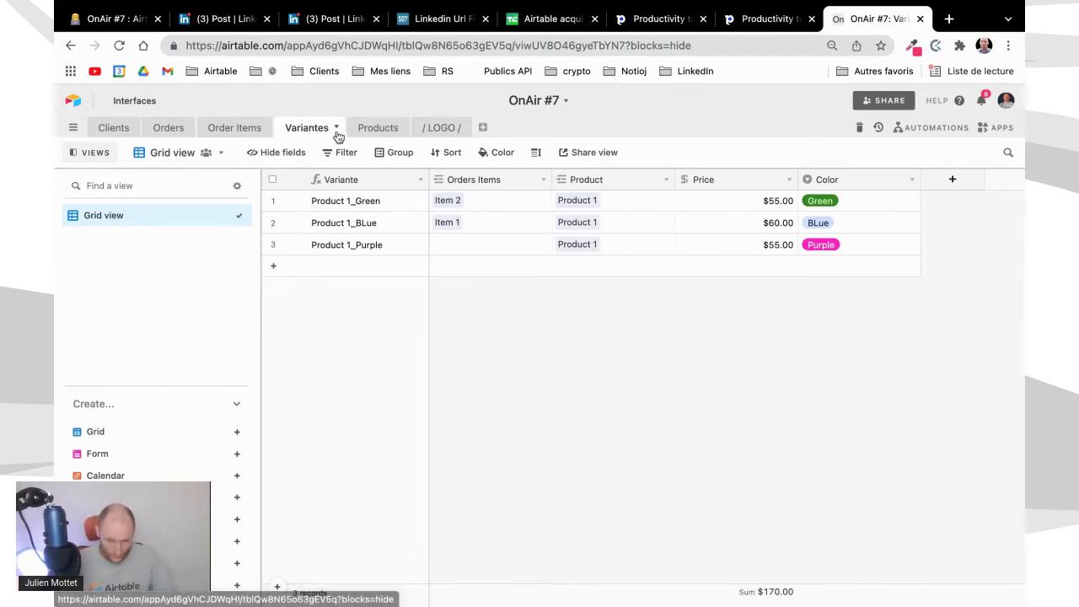
Show the hidden Unit Price field in the Order Items table's grid view.
click(223, 130)
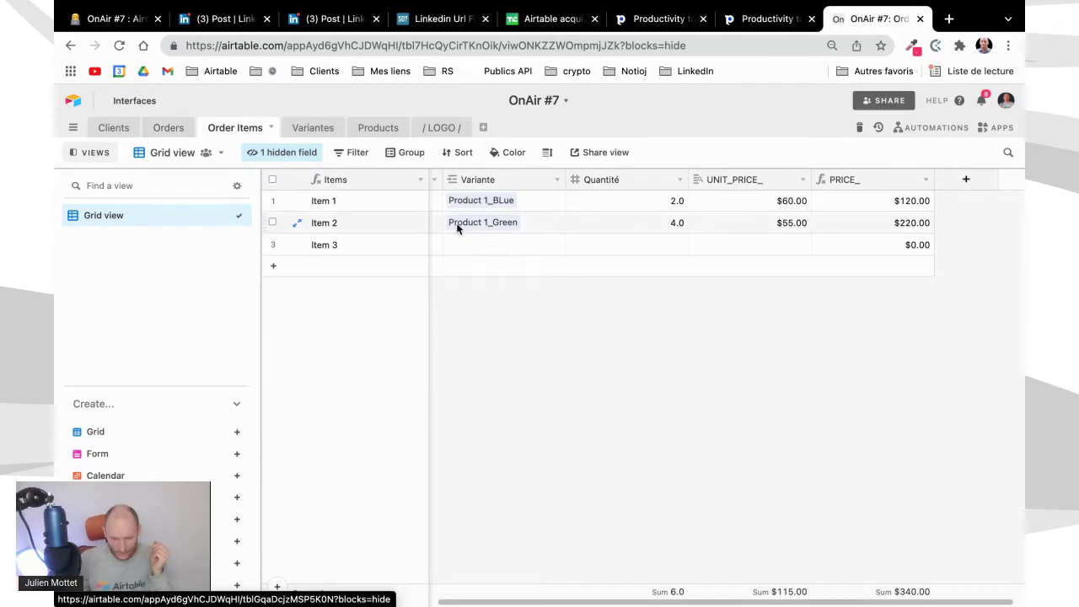
click(297, 157)
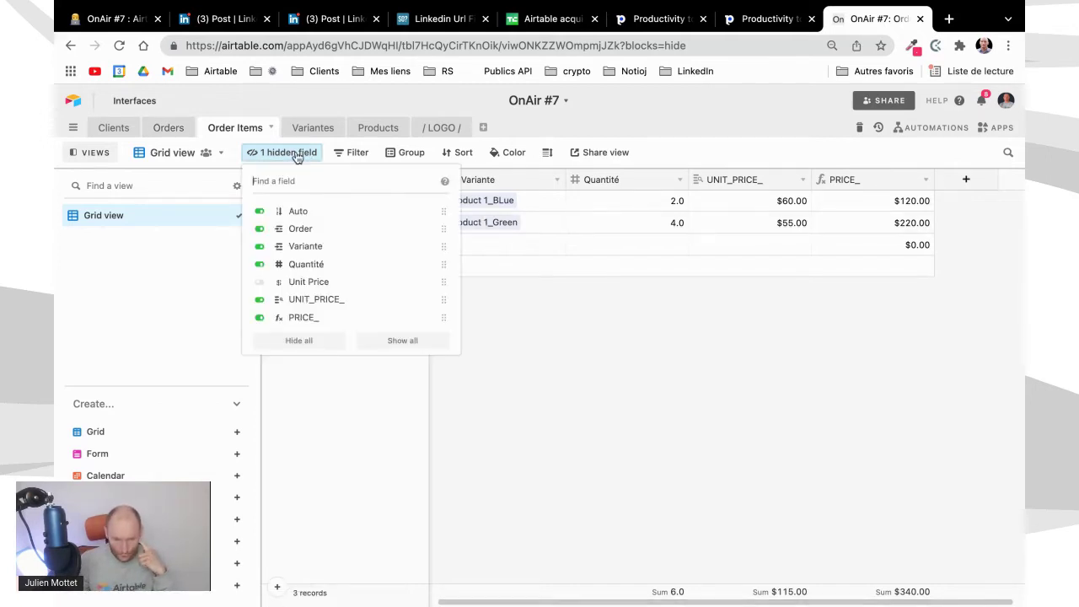
click(261, 283)
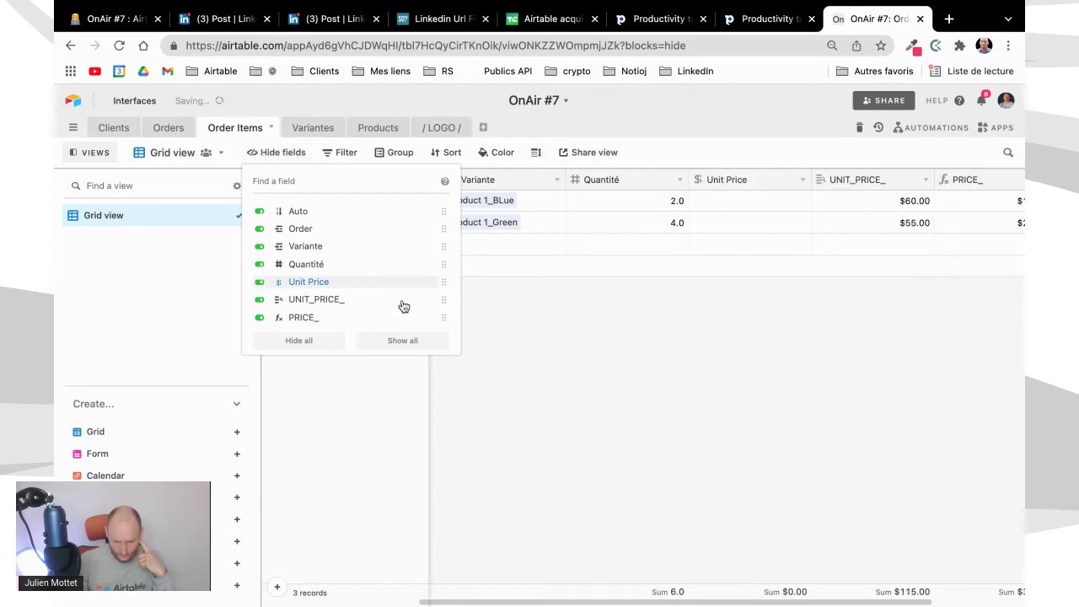
click(748, 255)
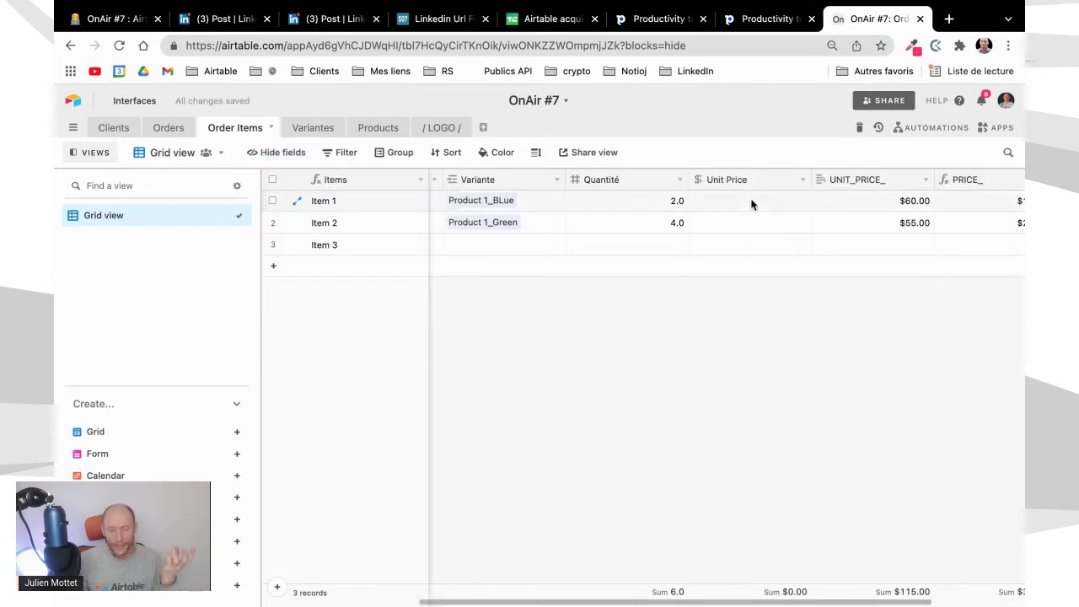
View the Variantes table, then examine the Quantité, Unit Price, UNIT_PRICE_ and PRICE_ fields in the Order Items table.
click(308, 131)
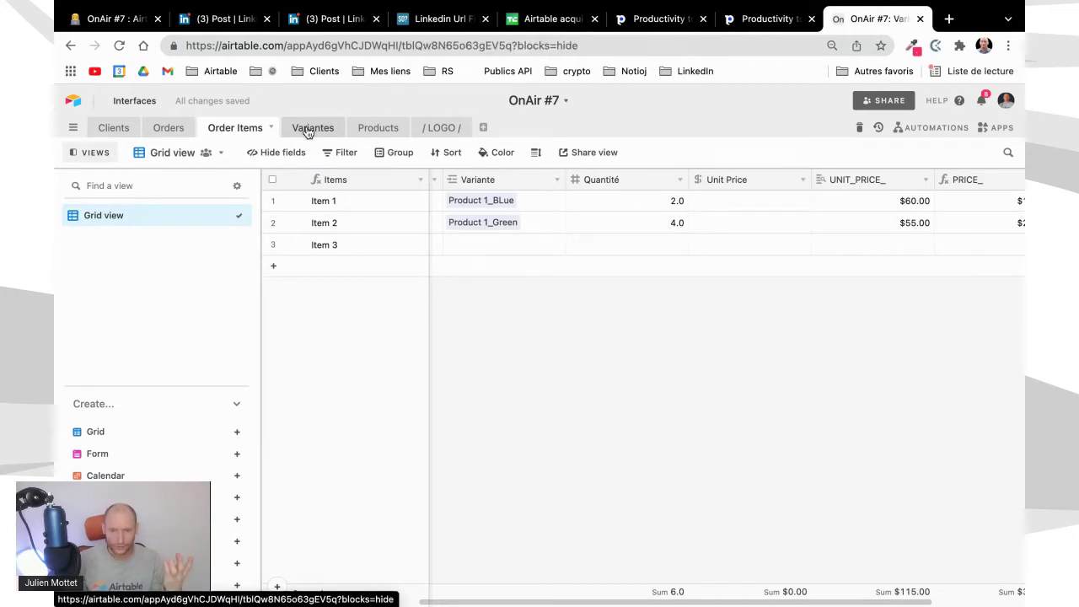
click(249, 134)
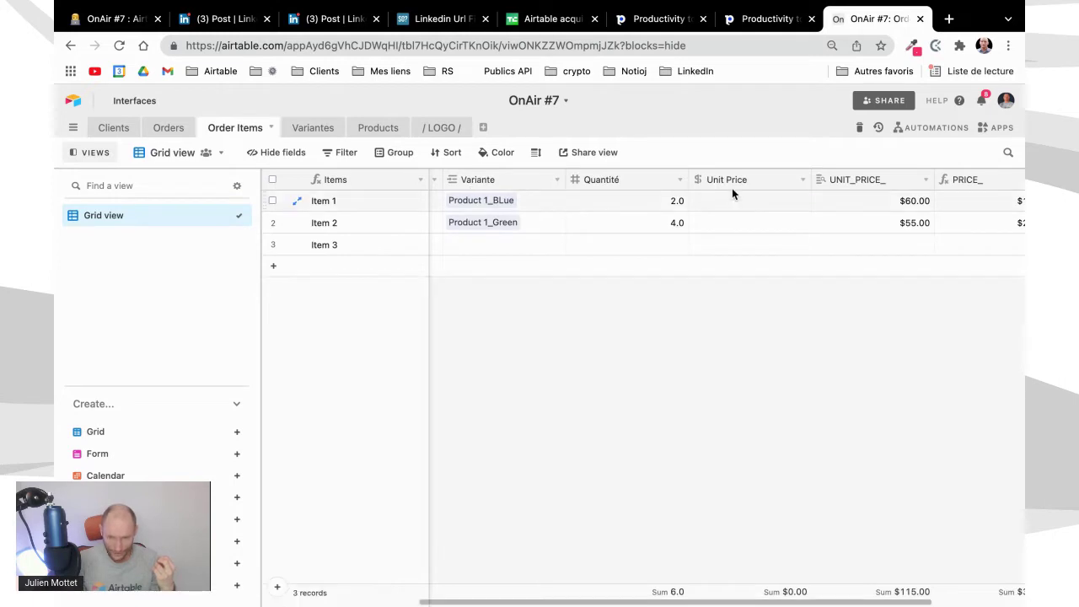
scroll(733, 221, right, 2)
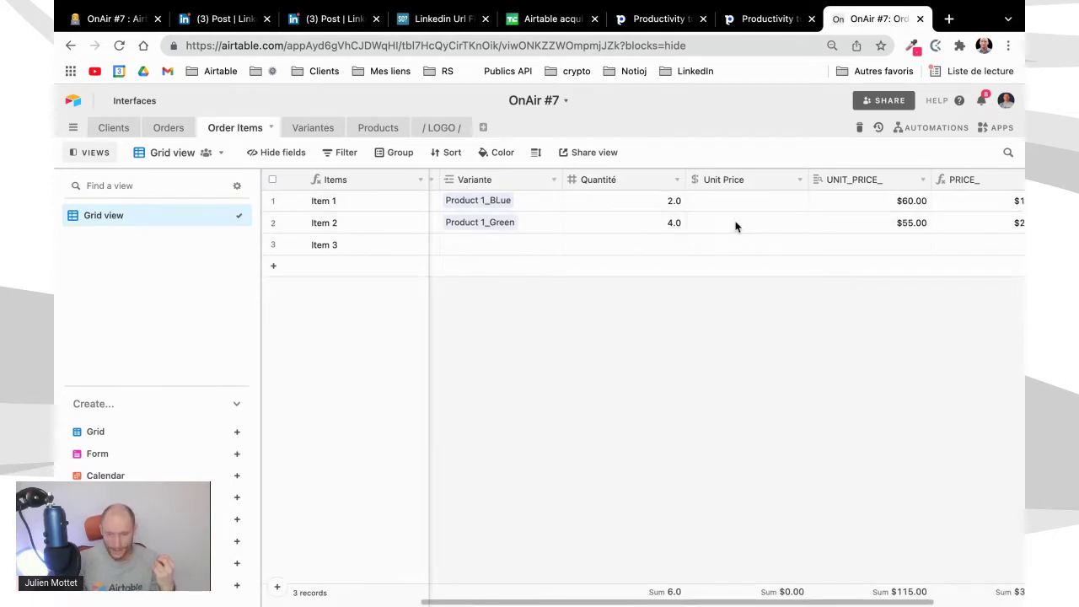
scroll(735, 226, right, 3)
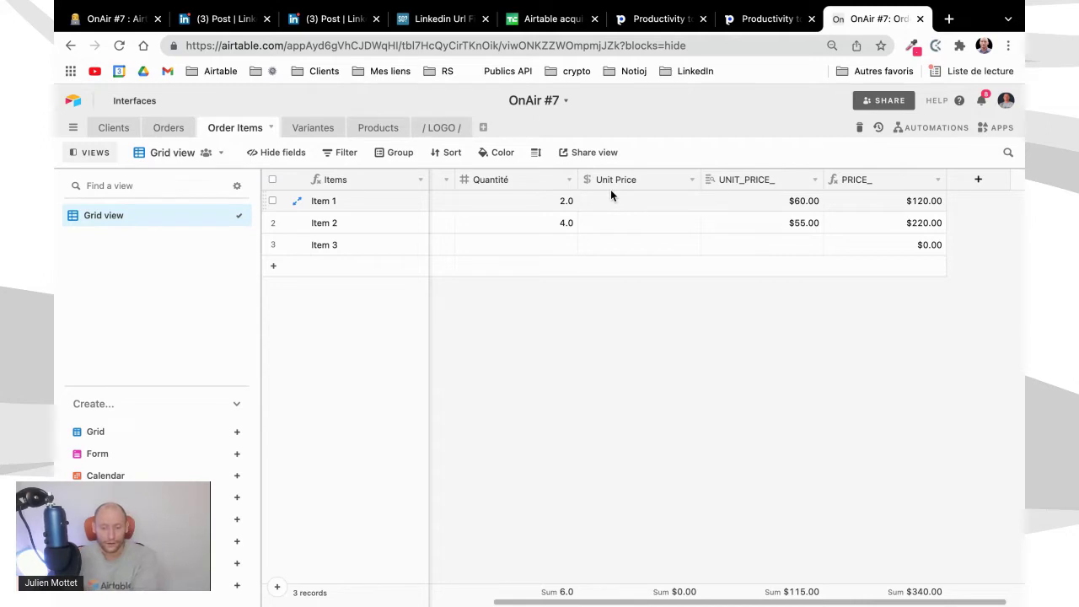
scroll(628, 190, left, 1)
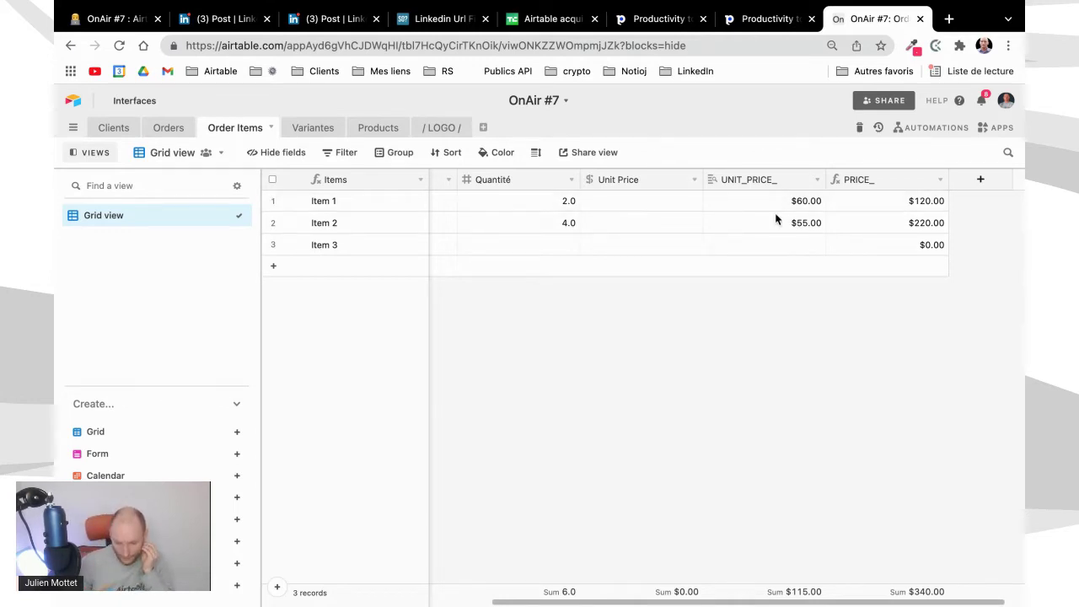
scroll(779, 214, right, 1)
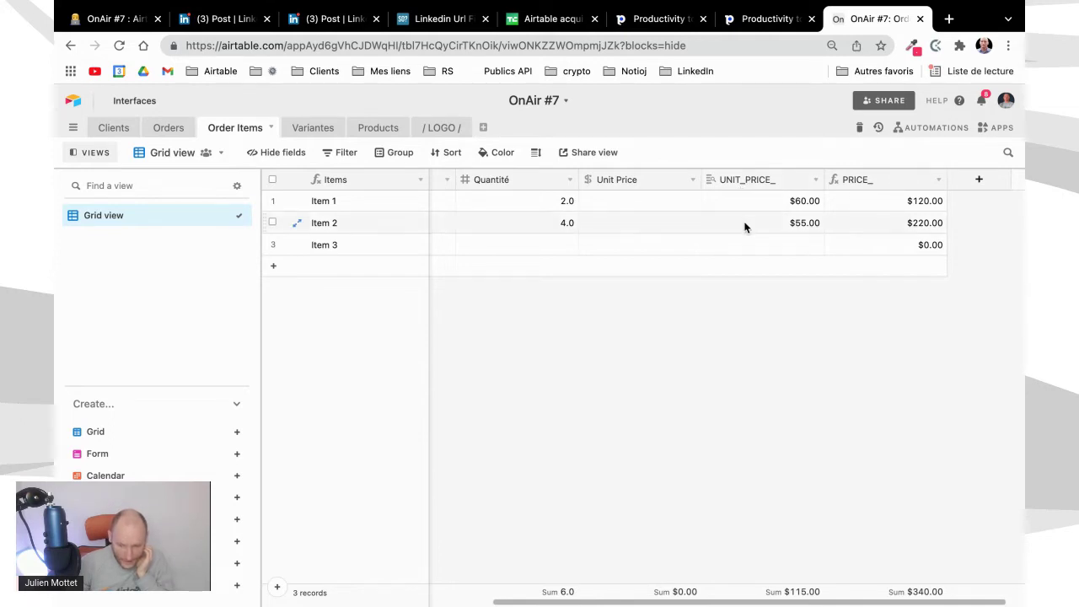
Create a new automation and name it "1 - GetPrice".
click(938, 127)
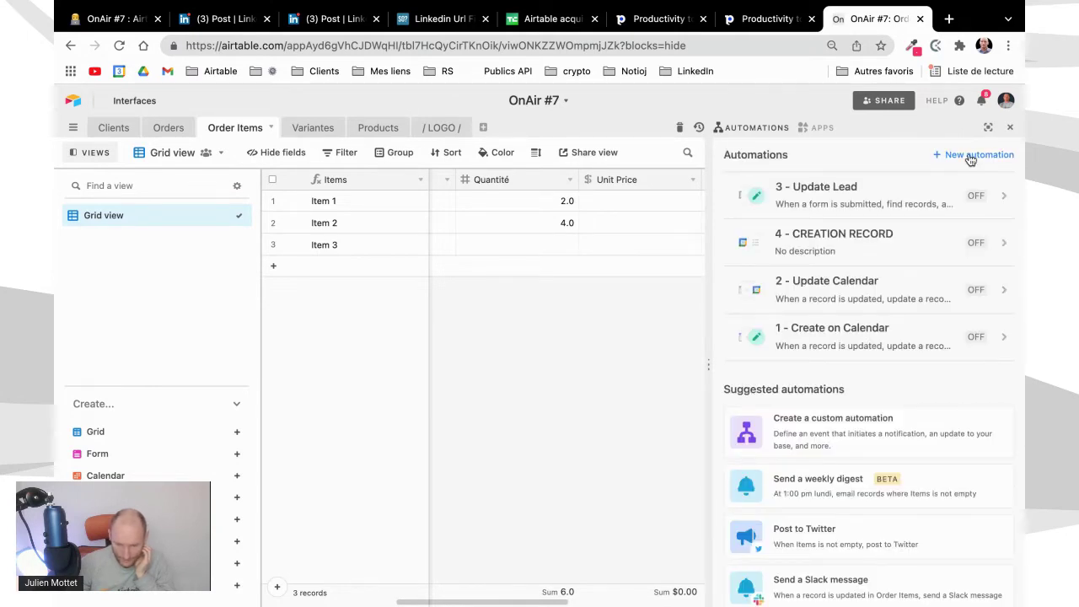
click(972, 158)
click(371, 312)
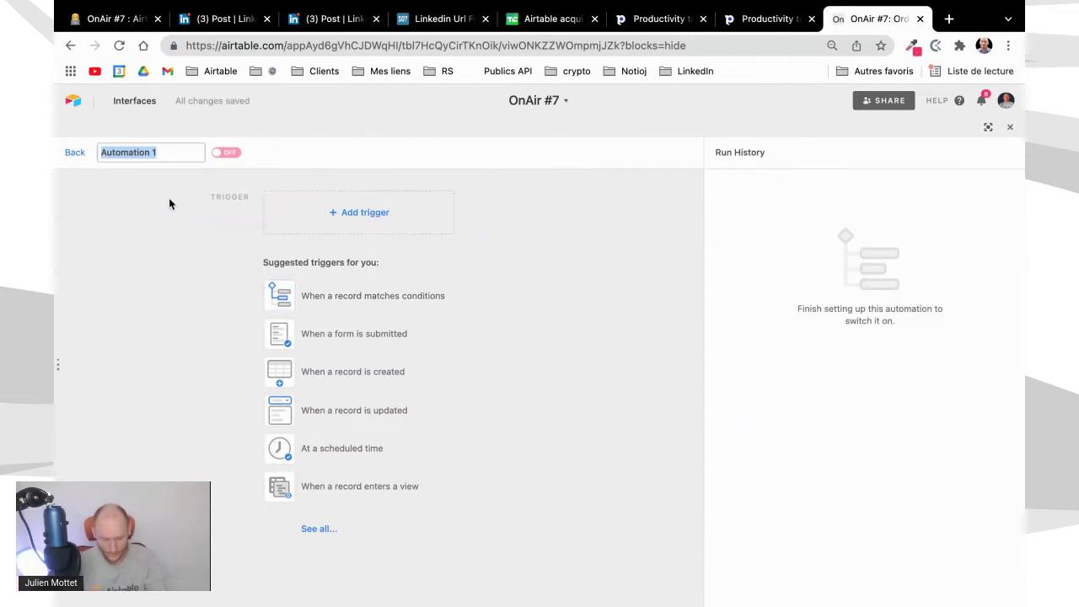
text(Get)
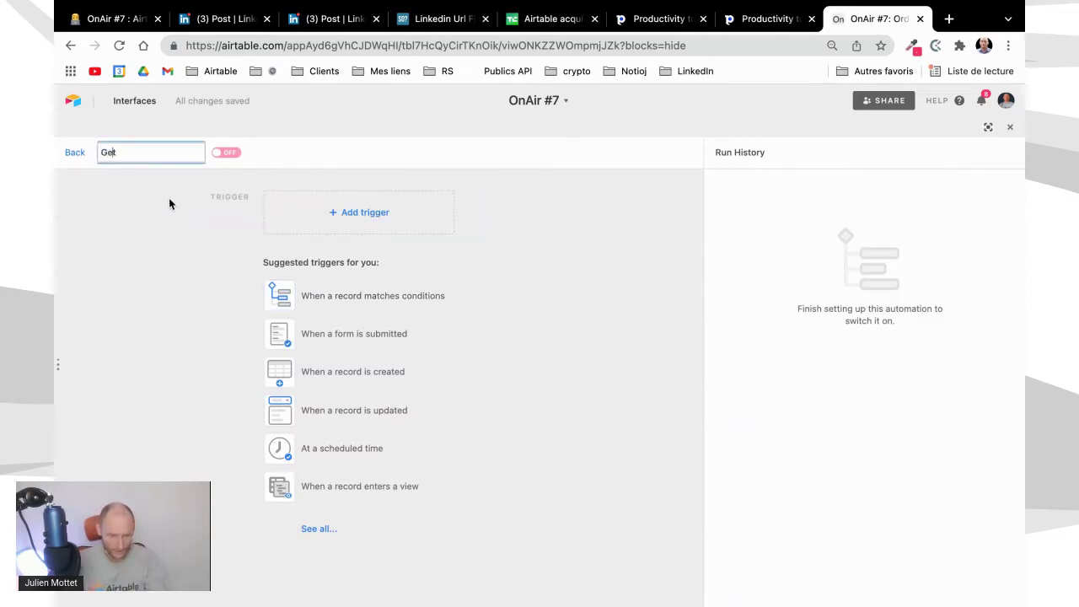
key(super+Left)
text(1 -)
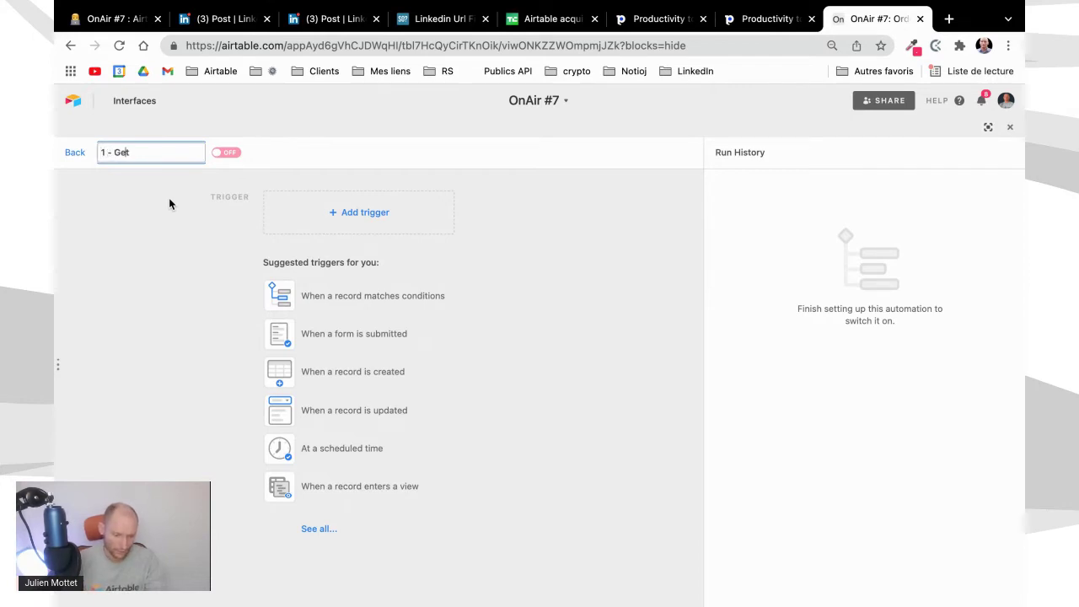
key(super+Right)
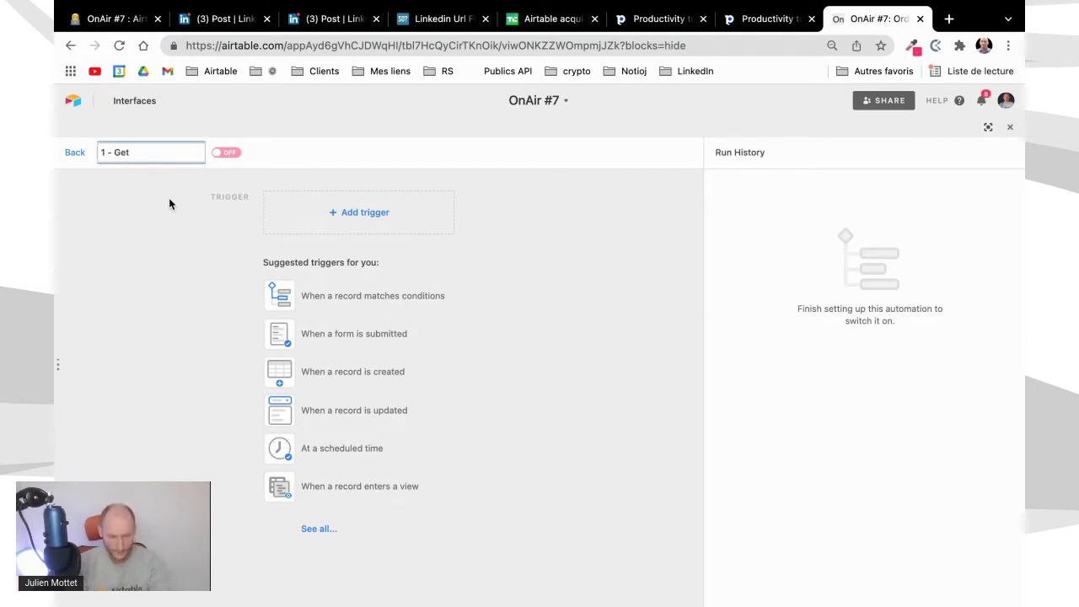
text(Price)
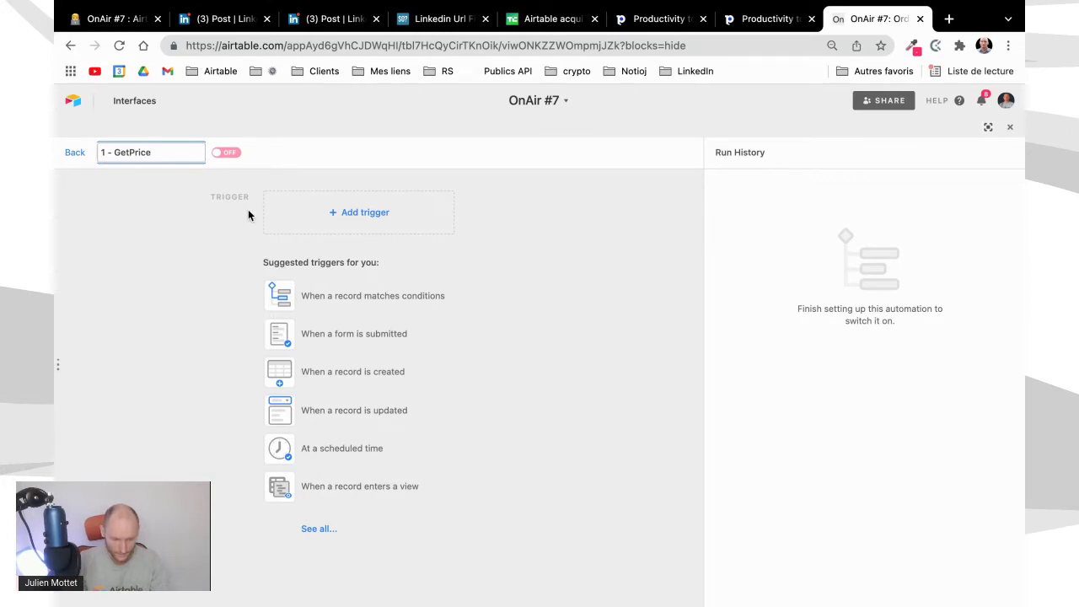
Set the automation's trigger to "When a record matches conditions" on the Order Items table.
click(430, 297)
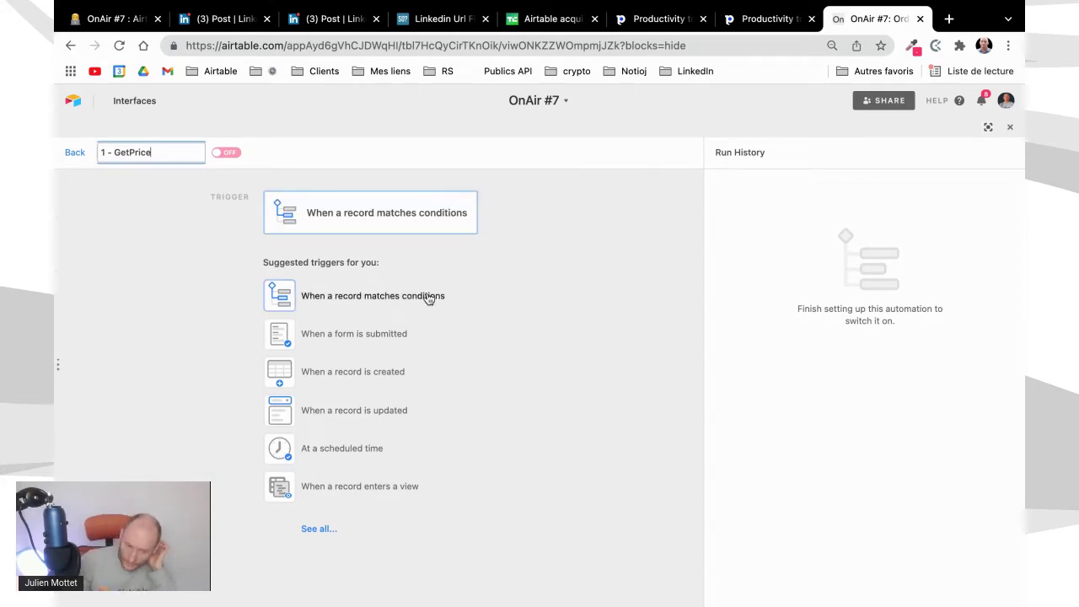
click(428, 296)
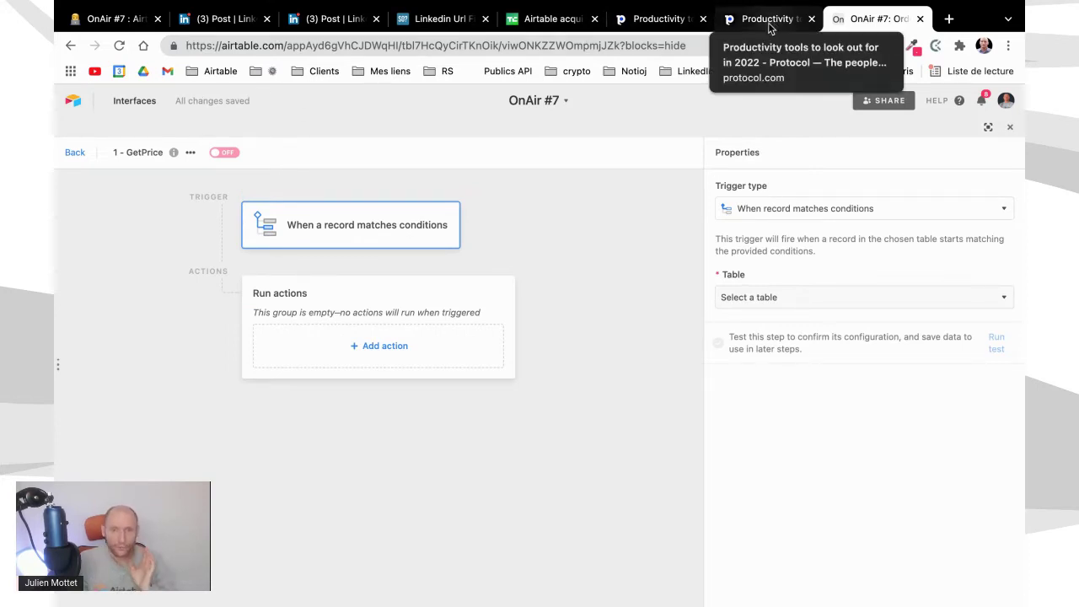
click(892, 216)
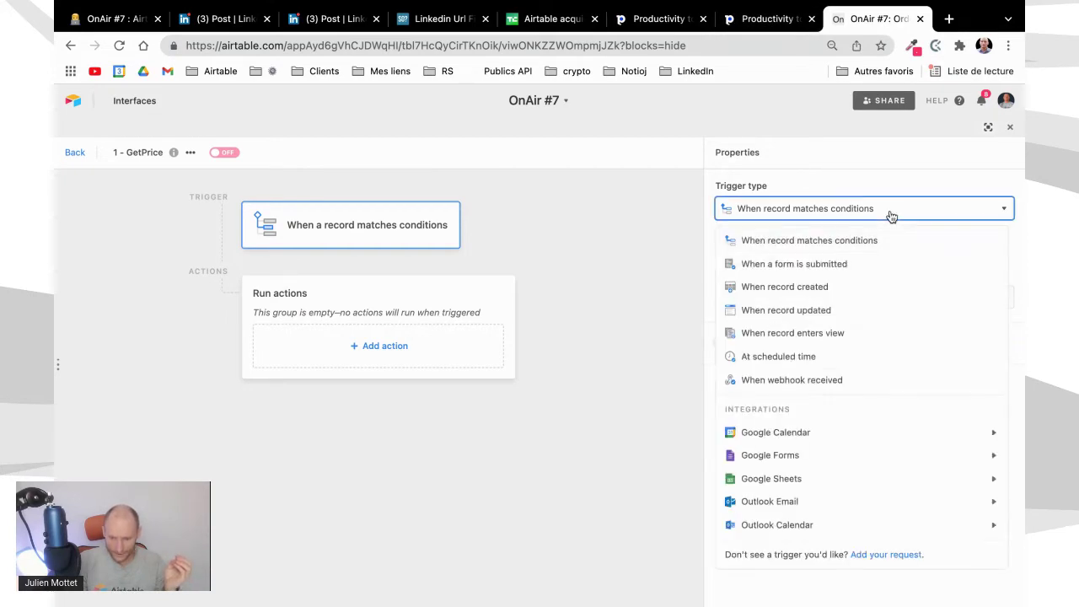
click(891, 217)
click(766, 301)
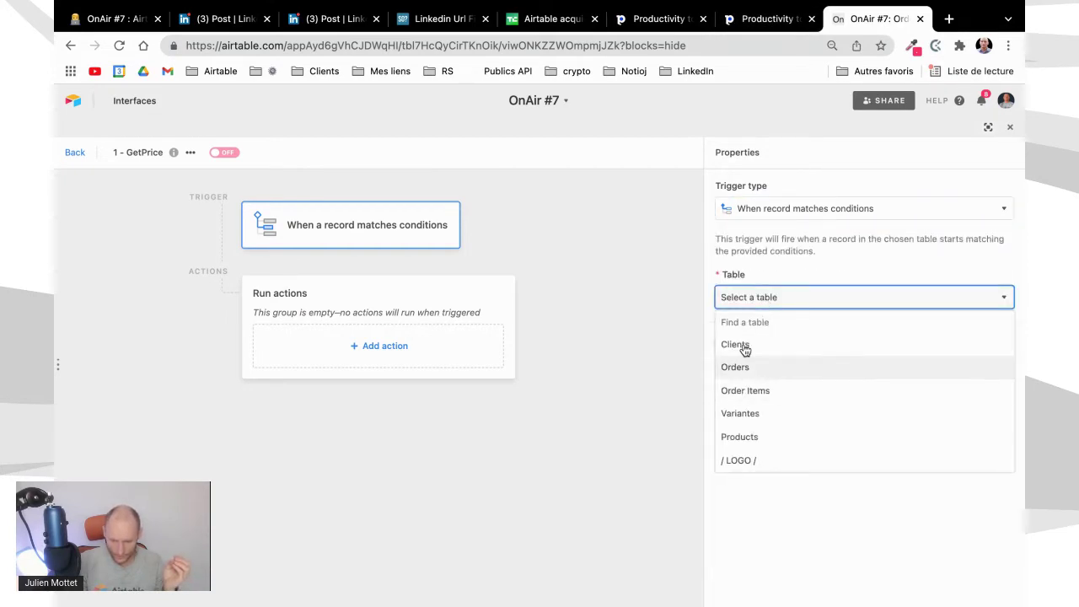
click(736, 392)
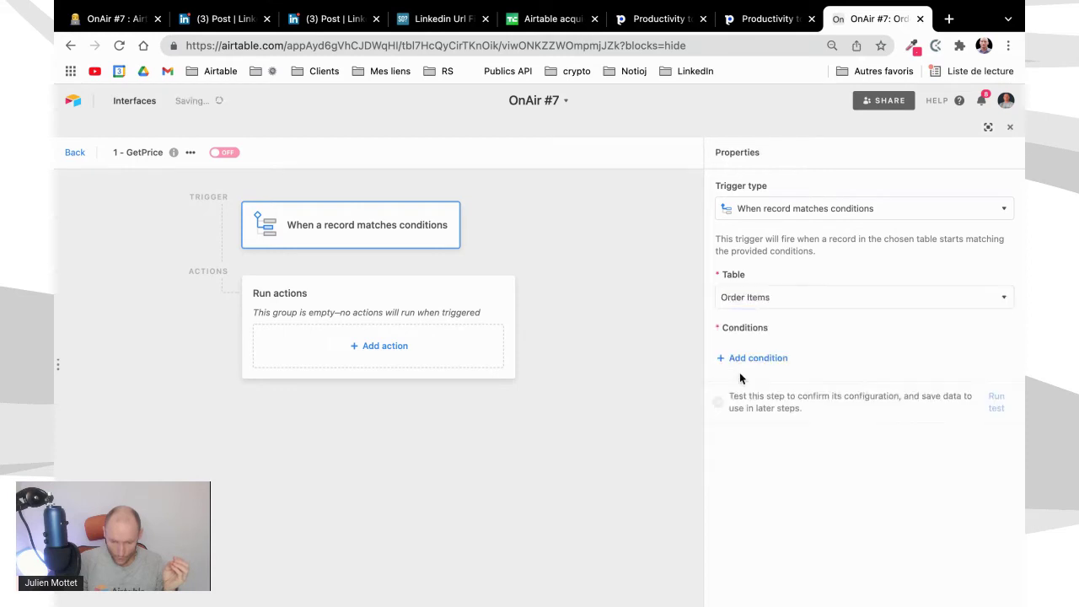
Add a trigger condition requiring that the UNIT_PRICE_ field is not empty.
click(742, 358)
click(783, 354)
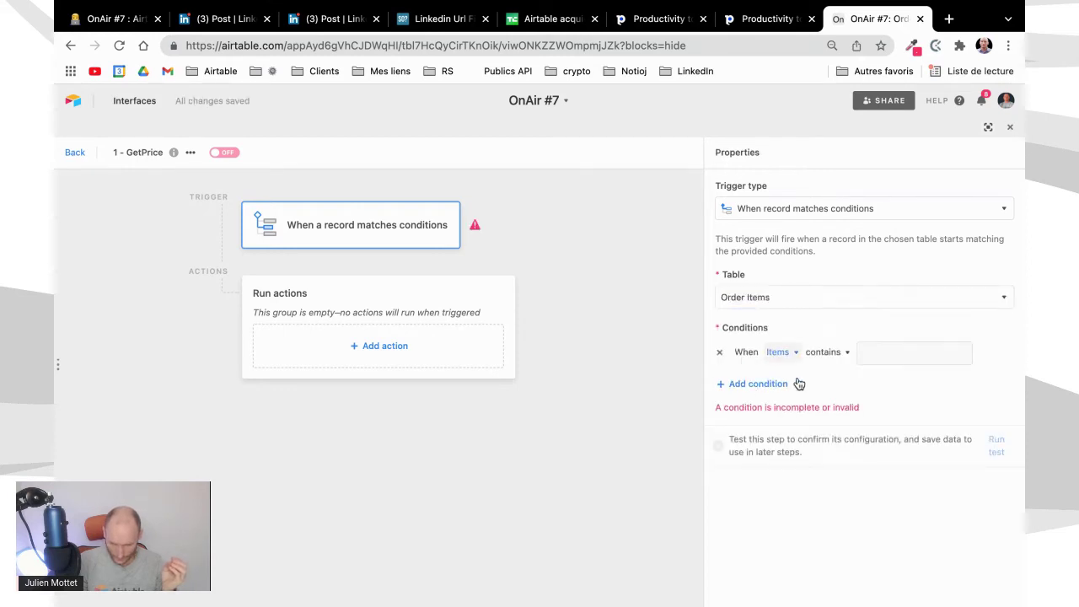
scroll(790, 446, down, 2)
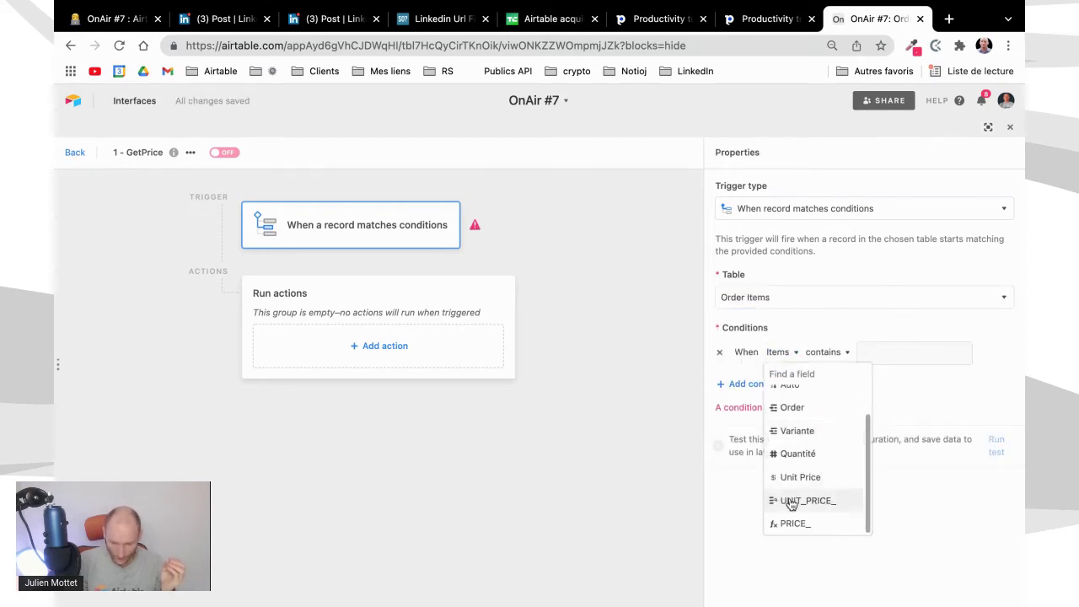
click(789, 500)
click(851, 353)
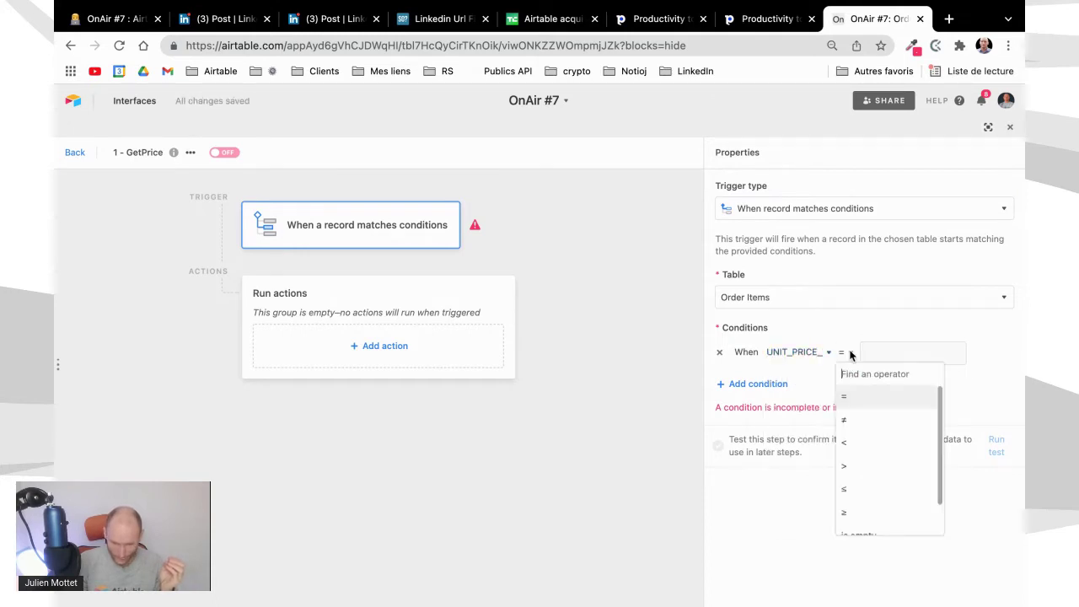
scroll(894, 502, down, 2)
click(877, 523)
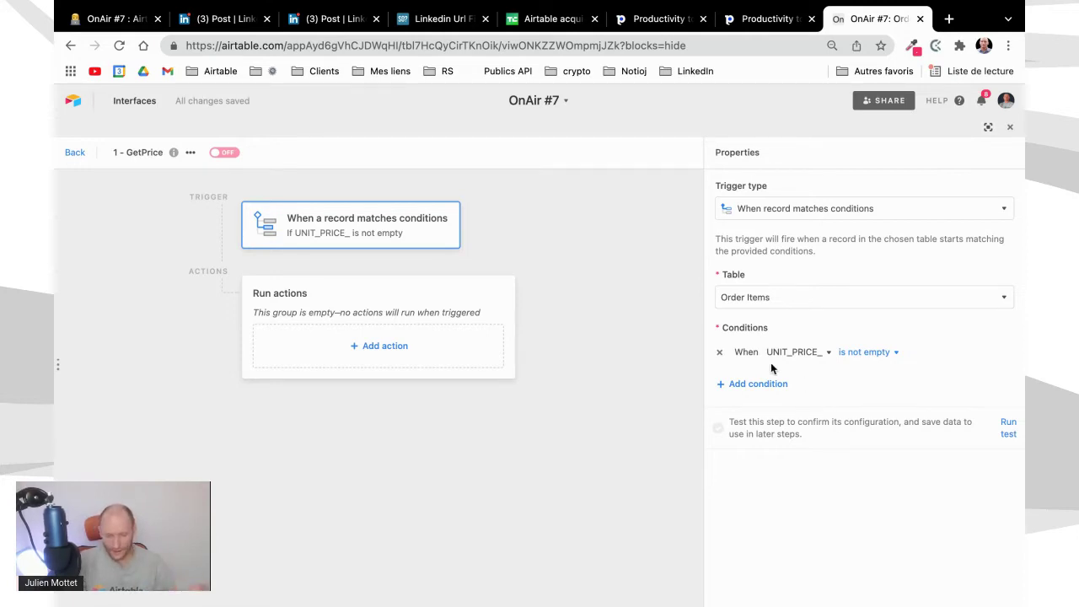
Run a test of the trigger and examine the field values of the record it returns.
click(1007, 426)
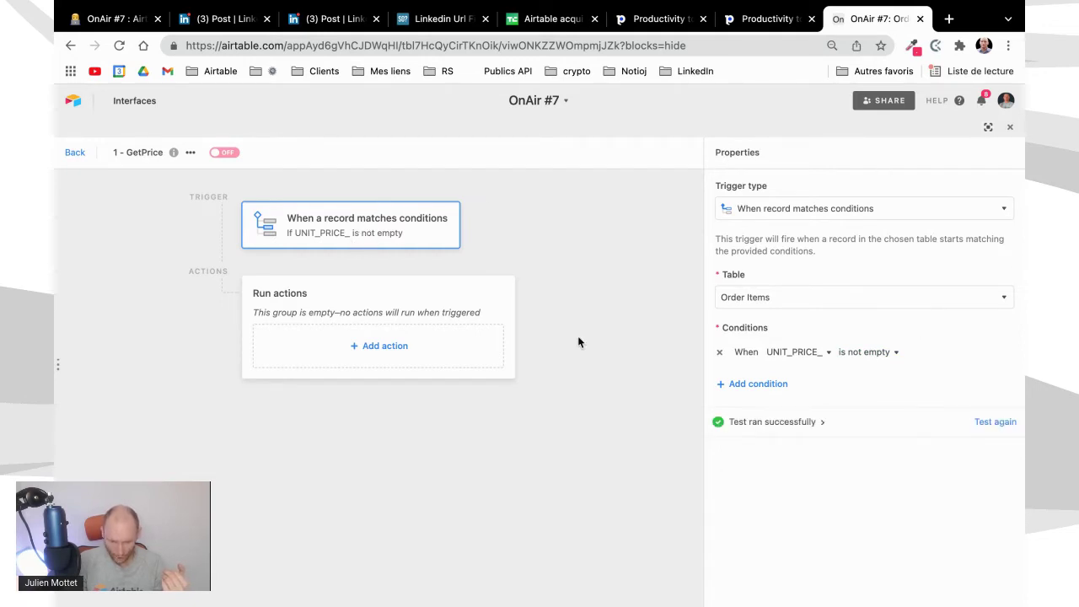
click(824, 427)
scroll(814, 439, down, 3)
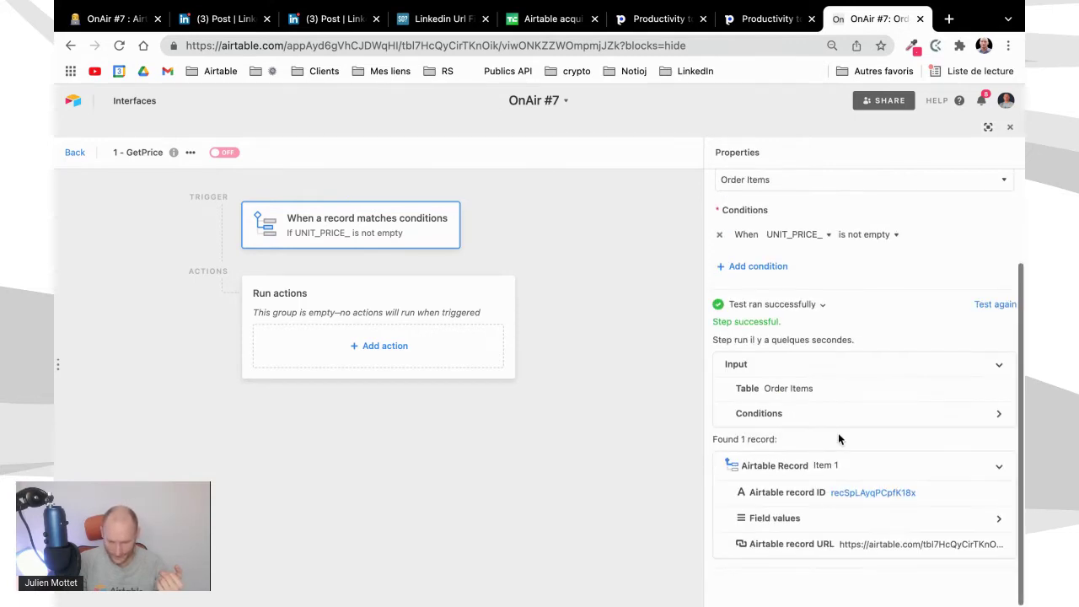
click(1000, 519)
scroll(915, 542, down, 3)
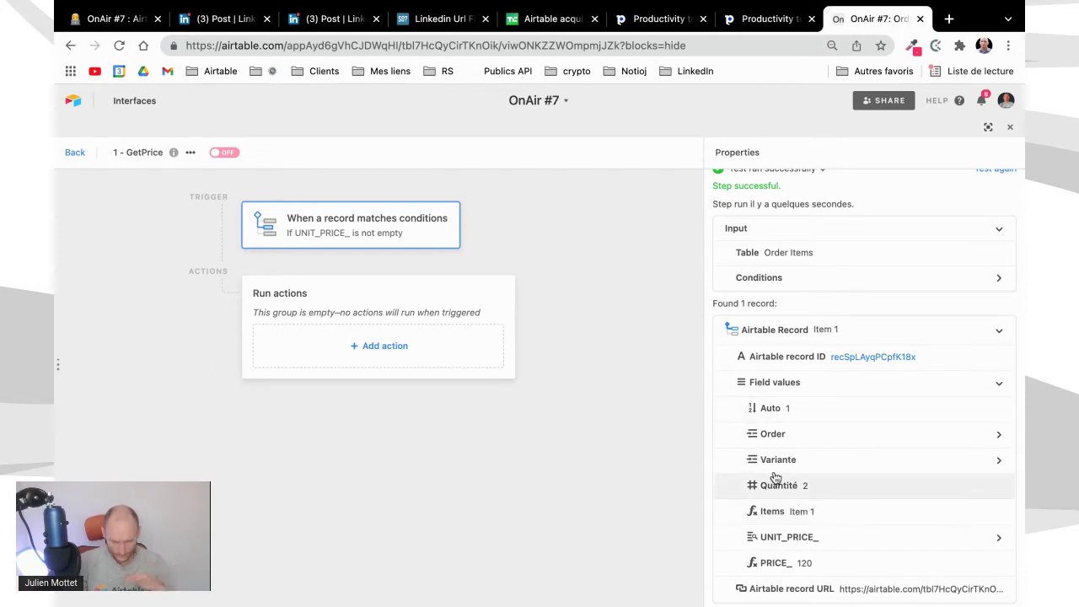
scroll(811, 266, up, 2)
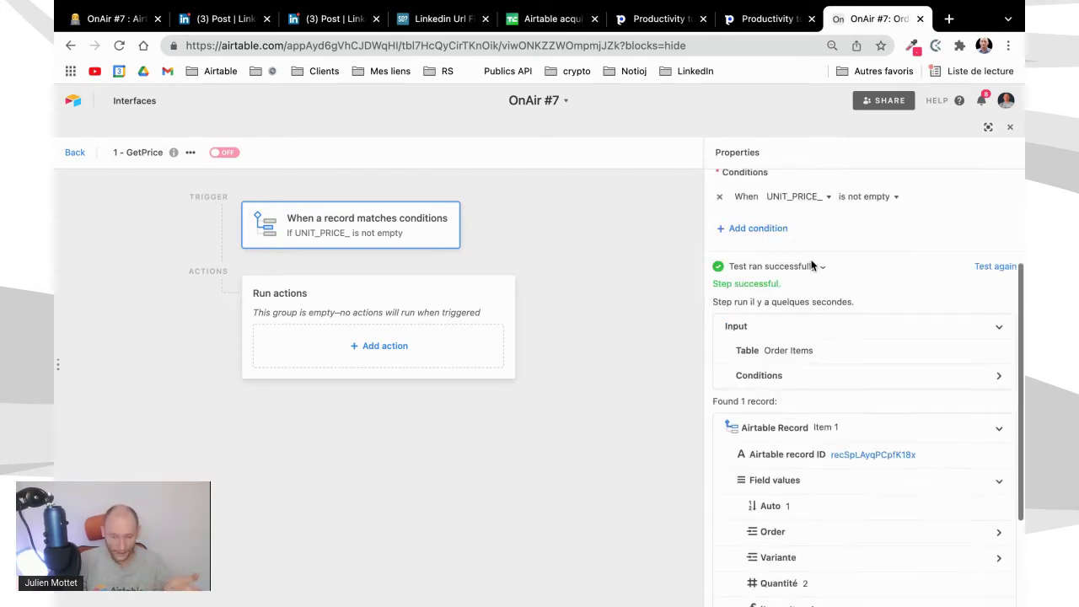
scroll(811, 265, up, 1)
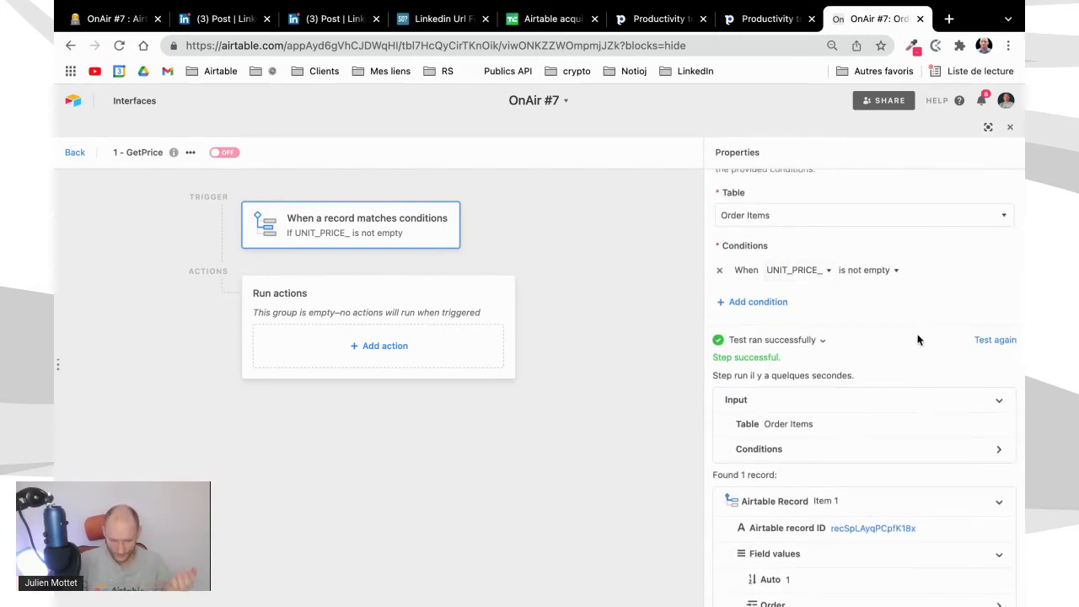
Add an Update record action that targets the Order Items table.
click(458, 355)
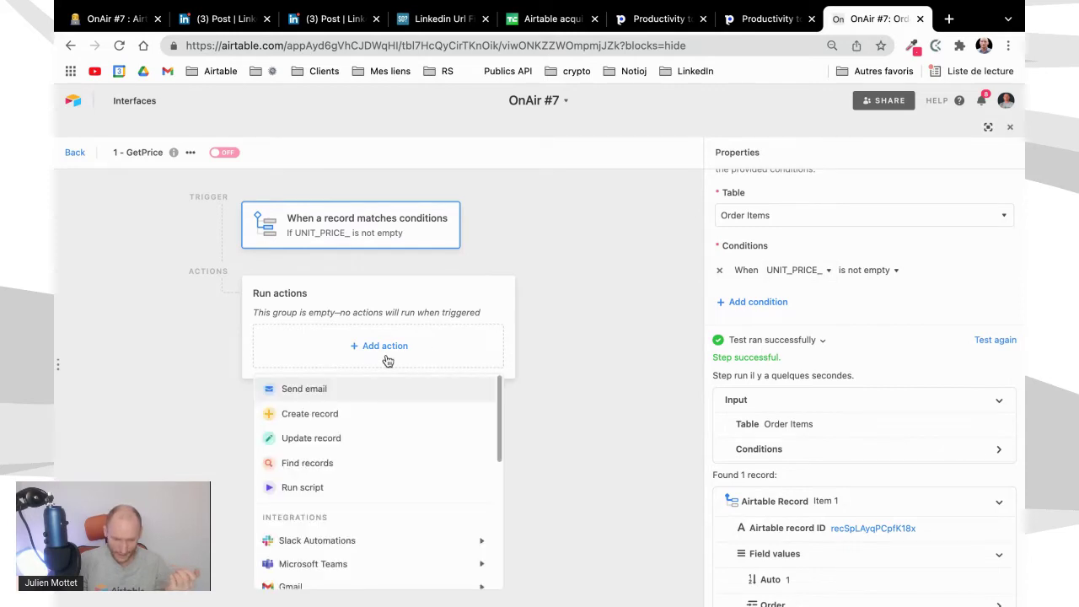
click(307, 438)
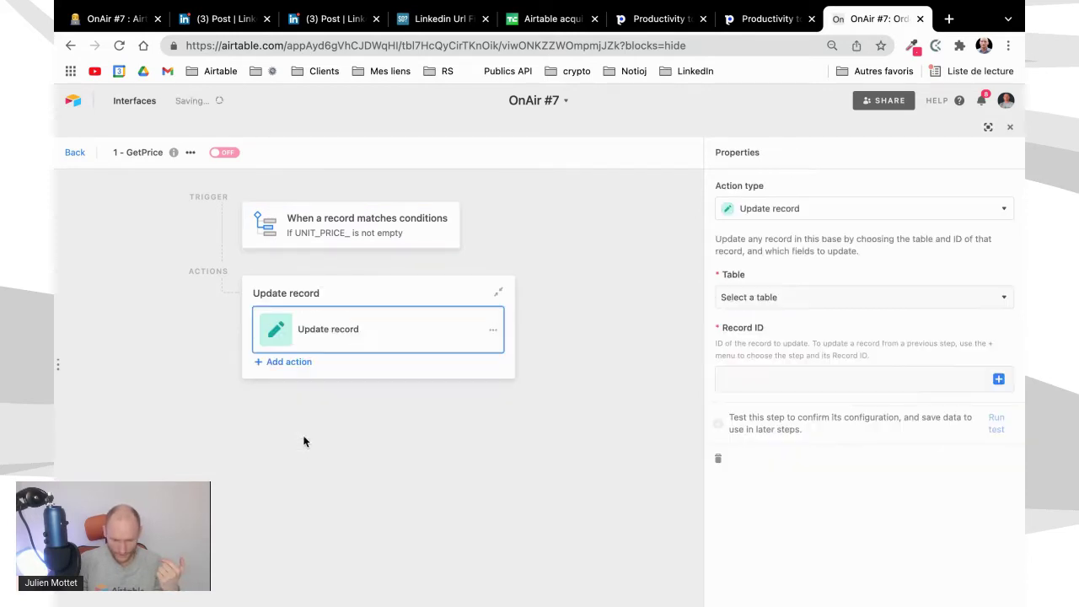
click(865, 297)
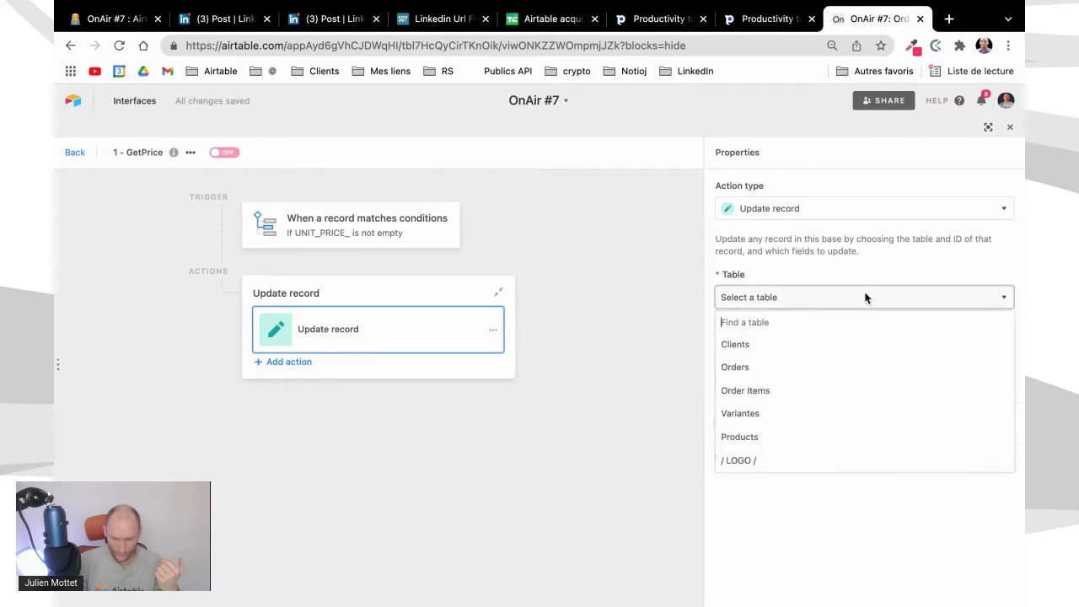
click(744, 391)
Target the Update record action at the Order Items table, using the trigger record's Airtable record ID as the Record ID.
click(742, 381)
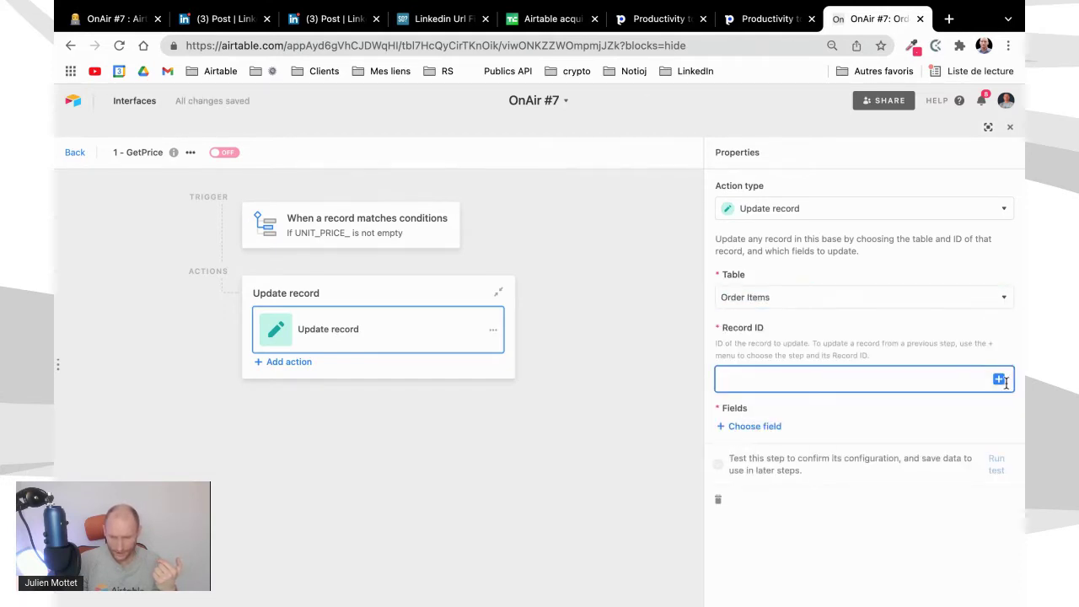
click(1000, 381)
click(970, 427)
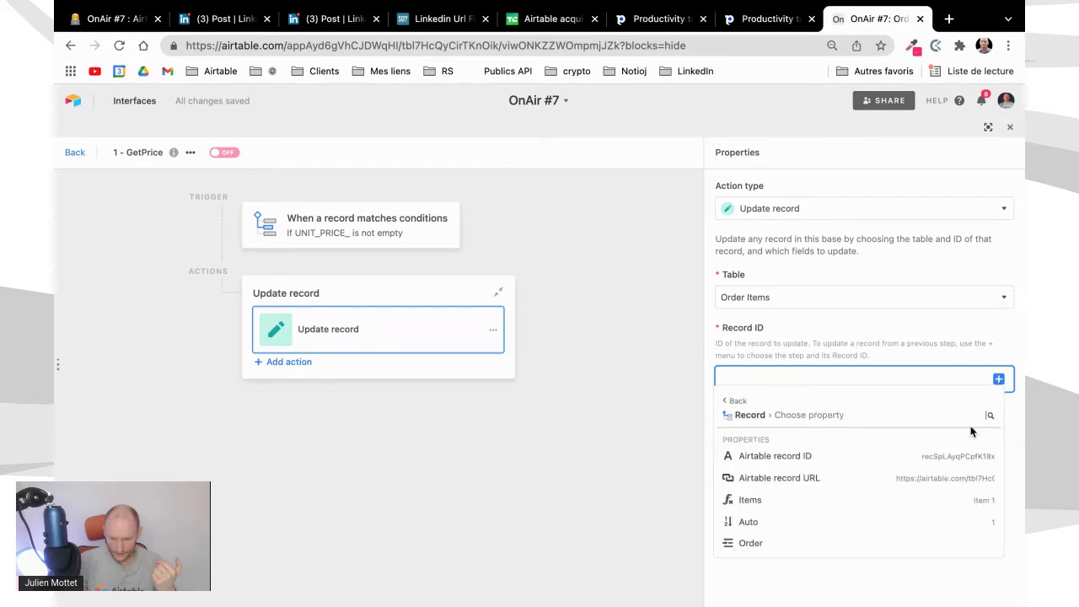
mouse_move(931, 462)
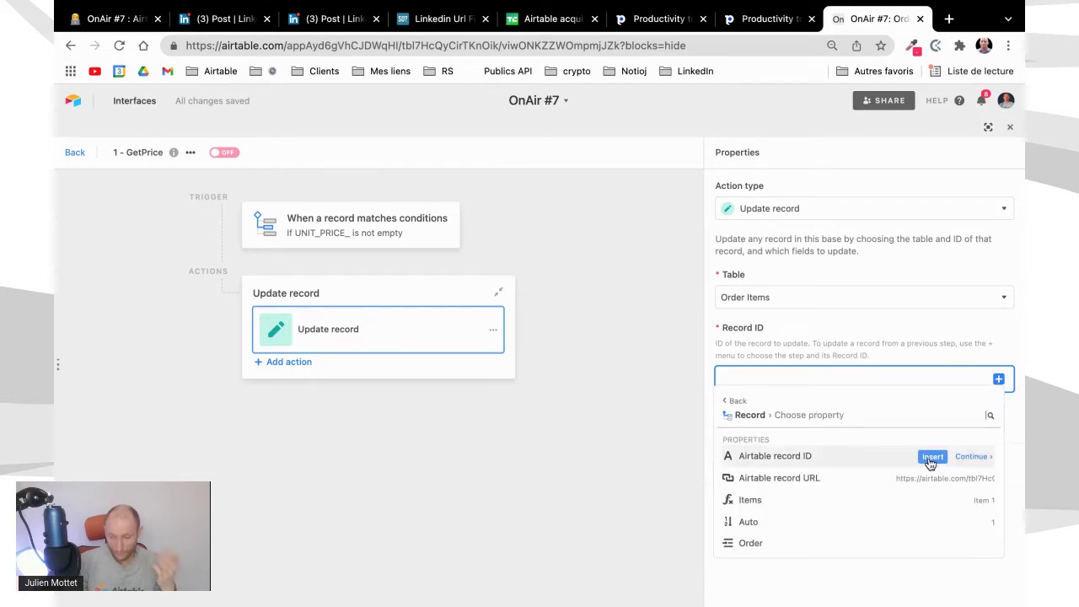
click(931, 462)
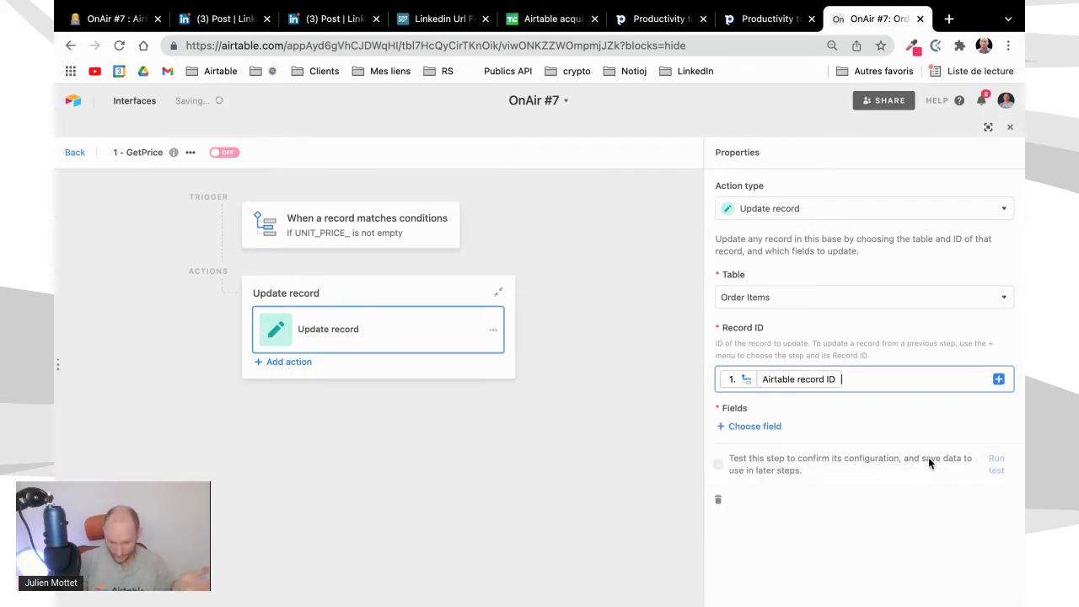
Add the Unit Price field to the update and fill it with the UNIT_PRICE_ value from the trigger record.
click(774, 427)
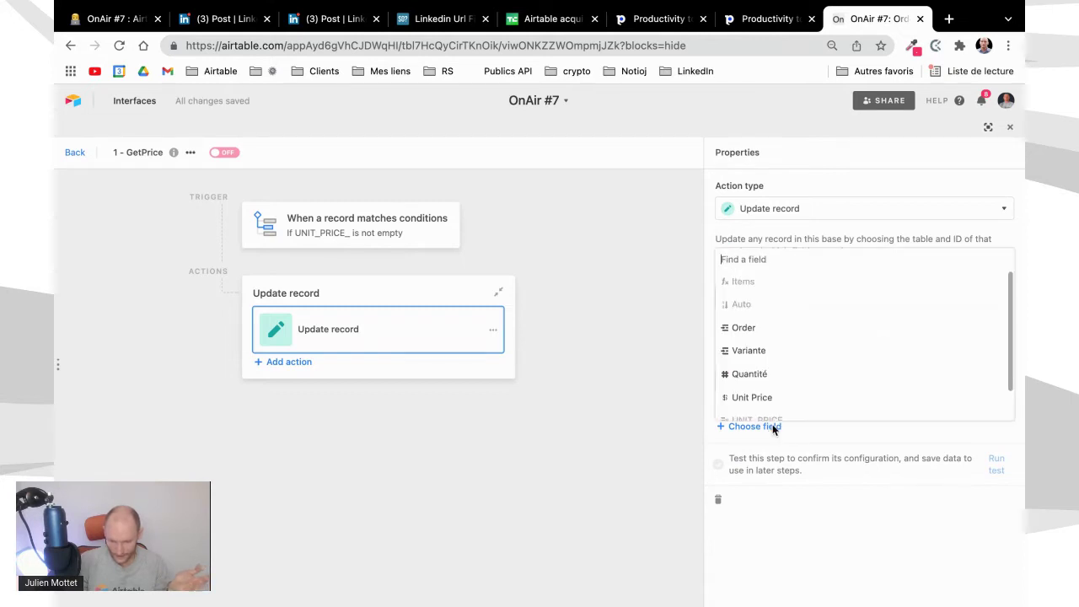
click(752, 397)
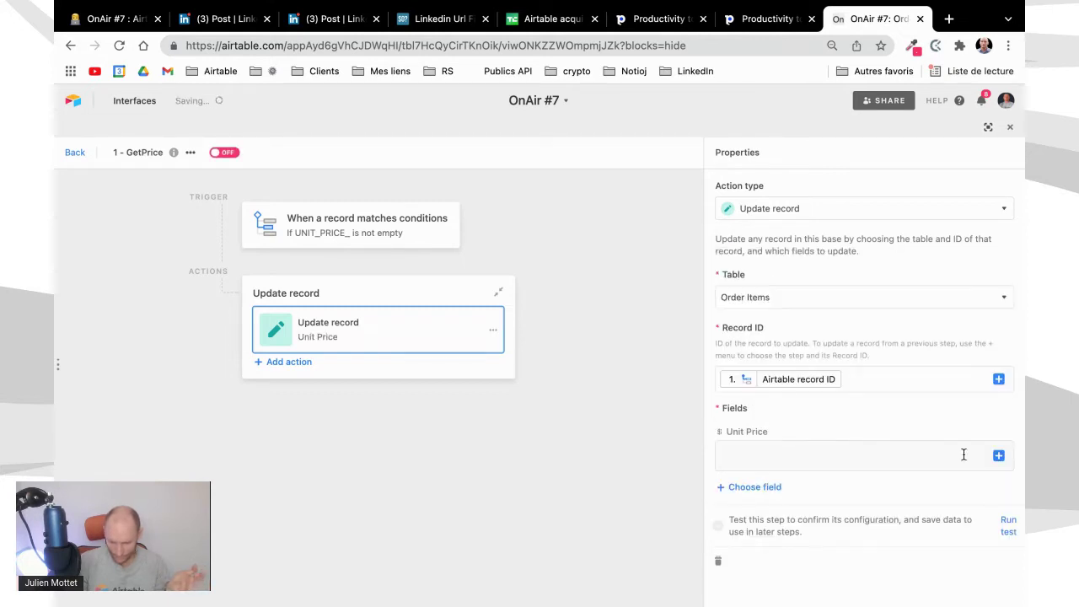
click(998, 456)
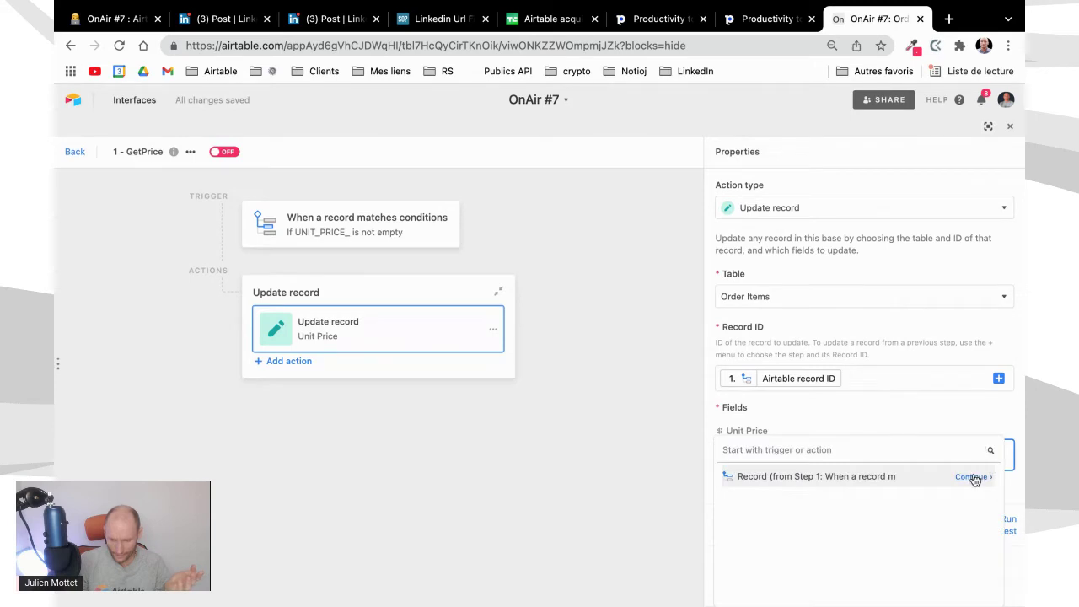
click(974, 477)
scroll(920, 567, down, 3)
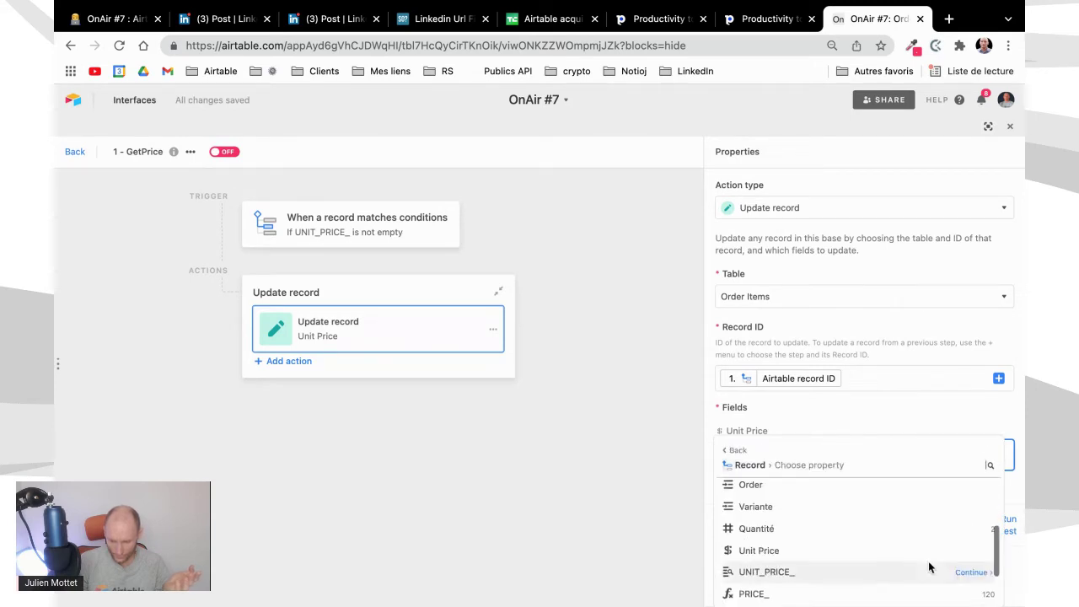
click(971, 566)
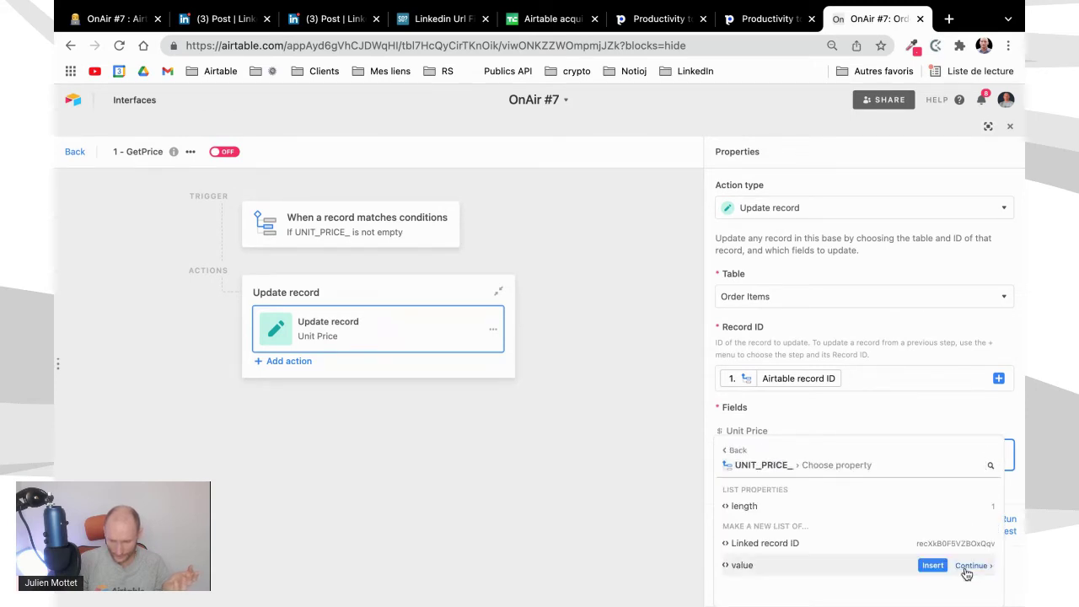
click(933, 566)
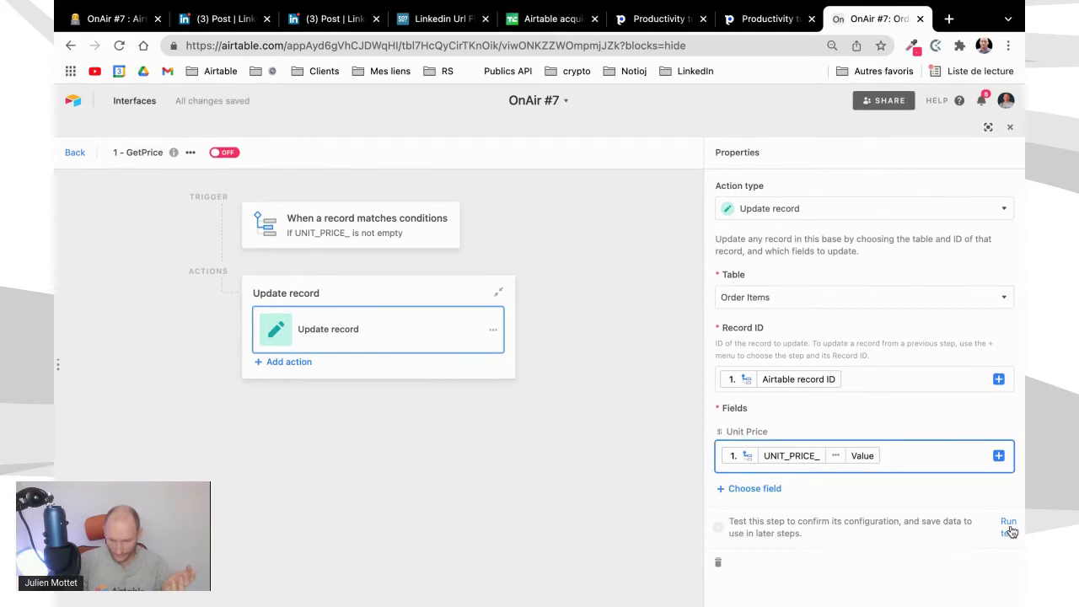
Run a test of the Update record action and turn the 1 - GetPrice automation on.
click(1009, 527)
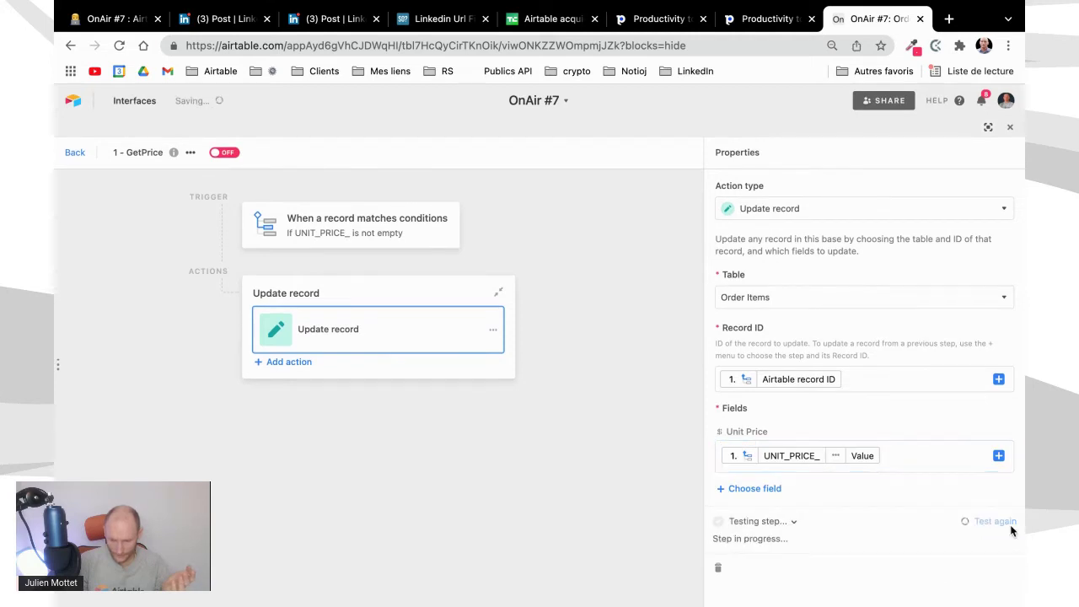
click(225, 153)
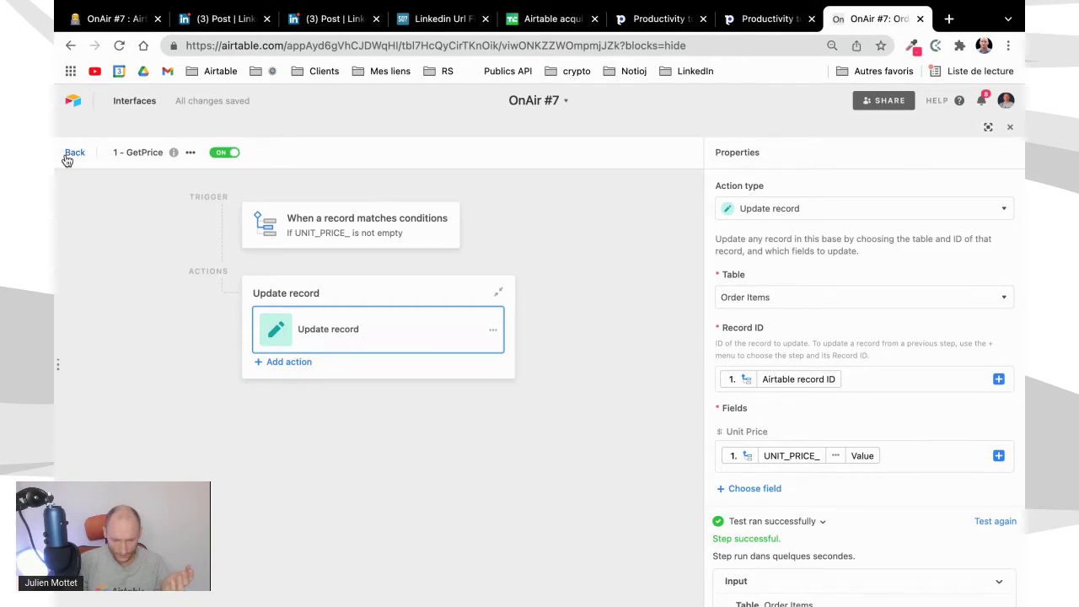
click(74, 152)
Close the automations and link Item 3 to orders 23 in the Order field of the Order Items table.
scroll(590, 299, right, 2)
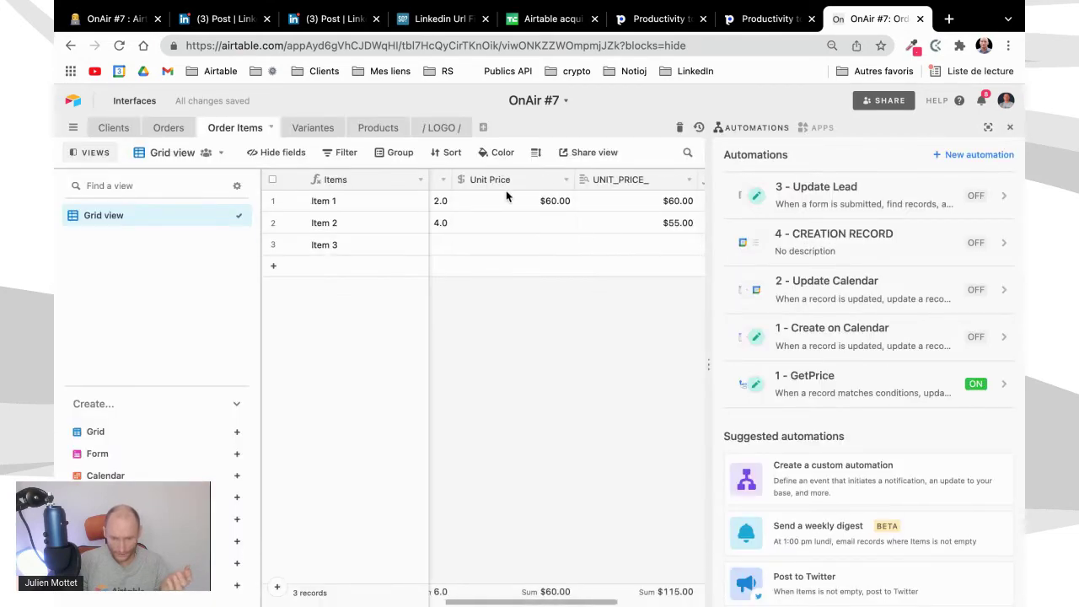
scroll(511, 201, right, 2)
scroll(481, 287, left, 3)
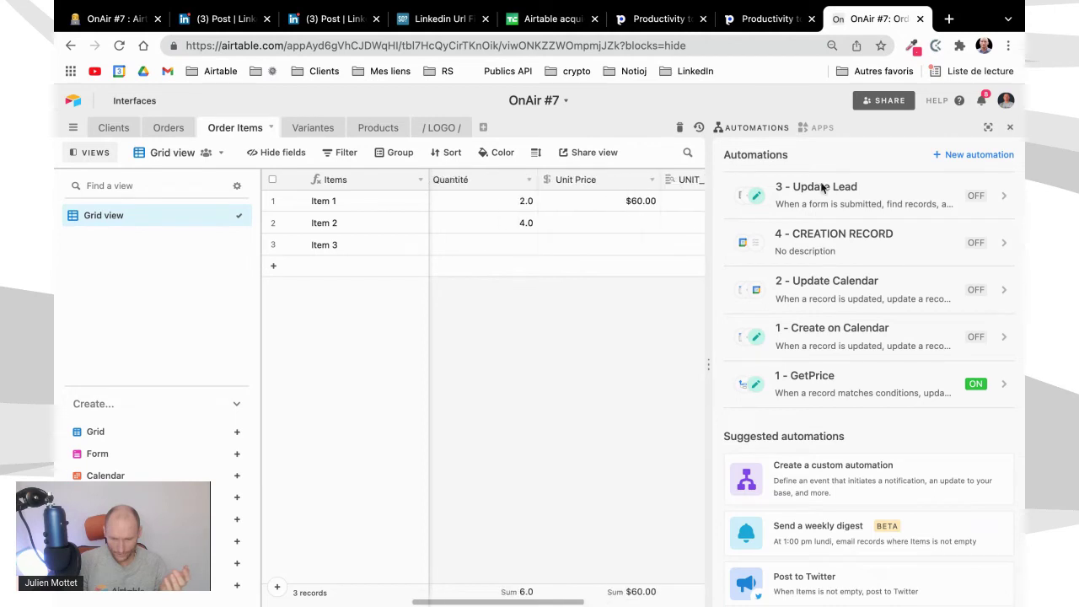
click(1010, 127)
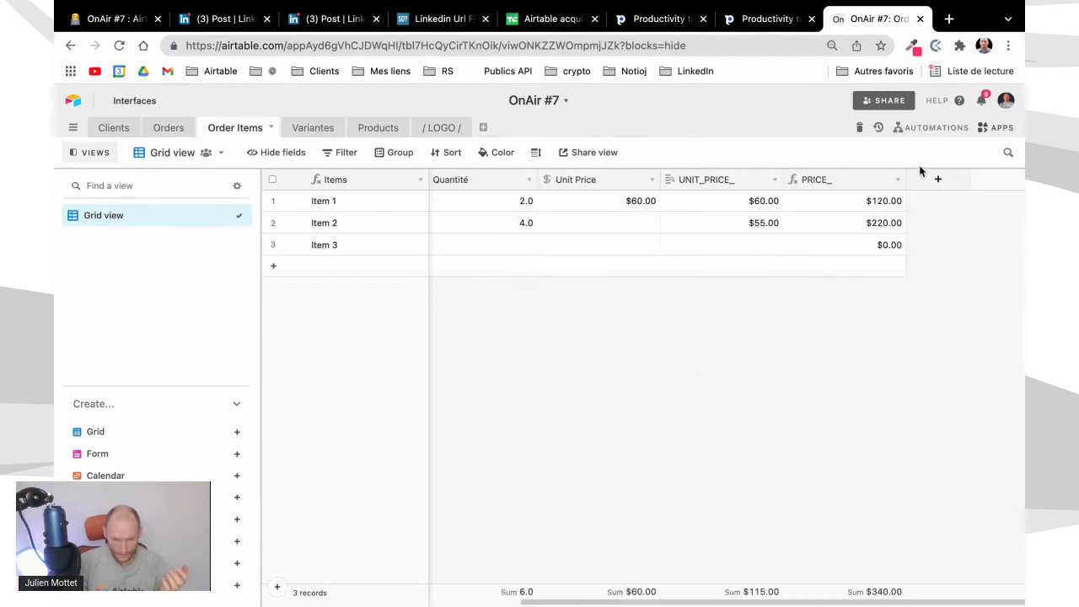
scroll(543, 289, left, 5)
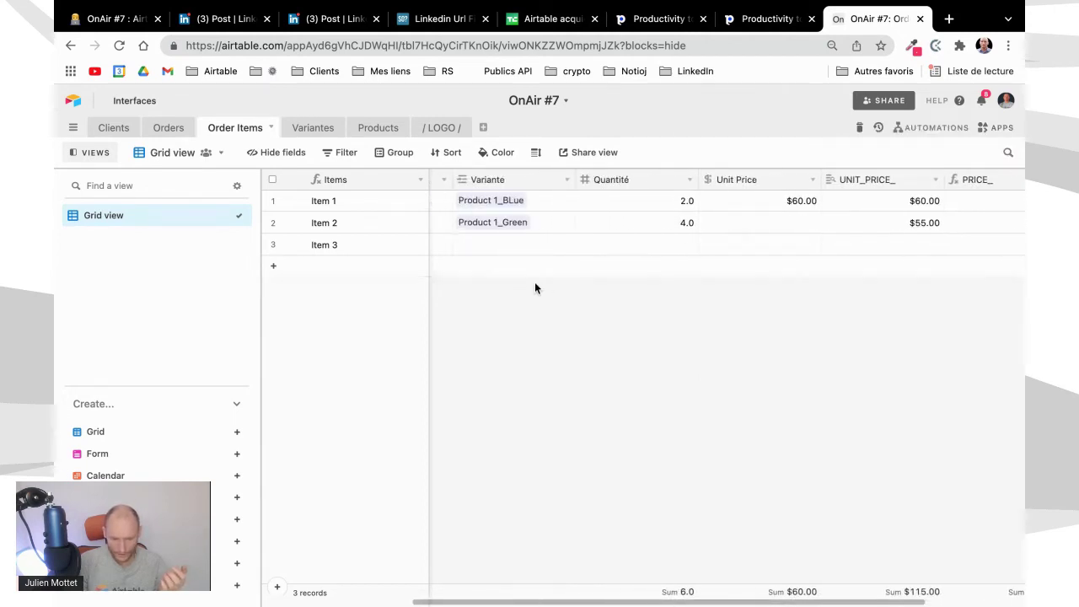
scroll(535, 289, left, 2)
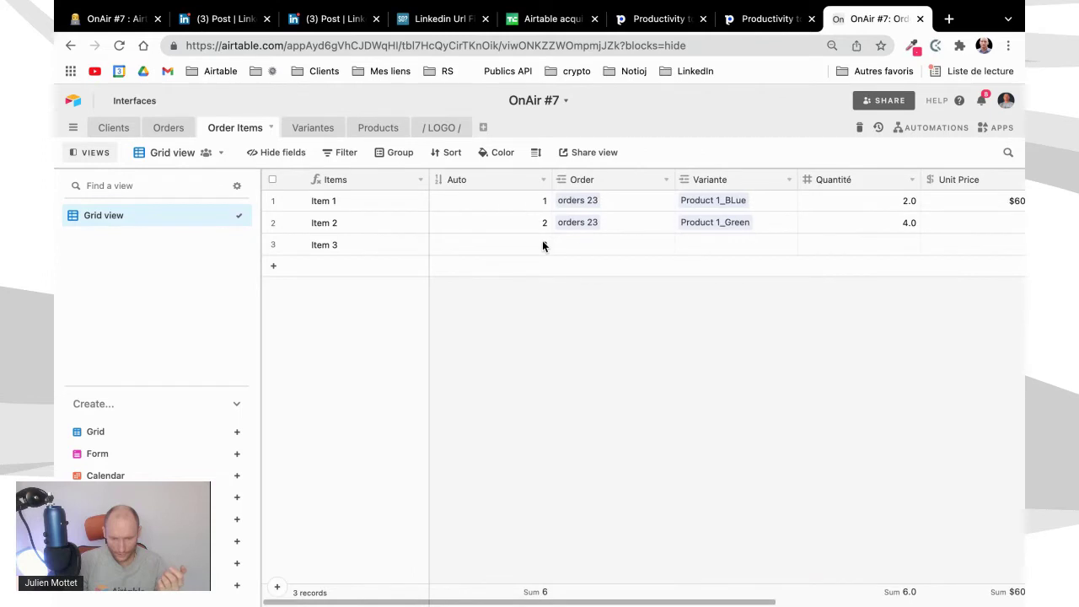
click(593, 246)
text(or)
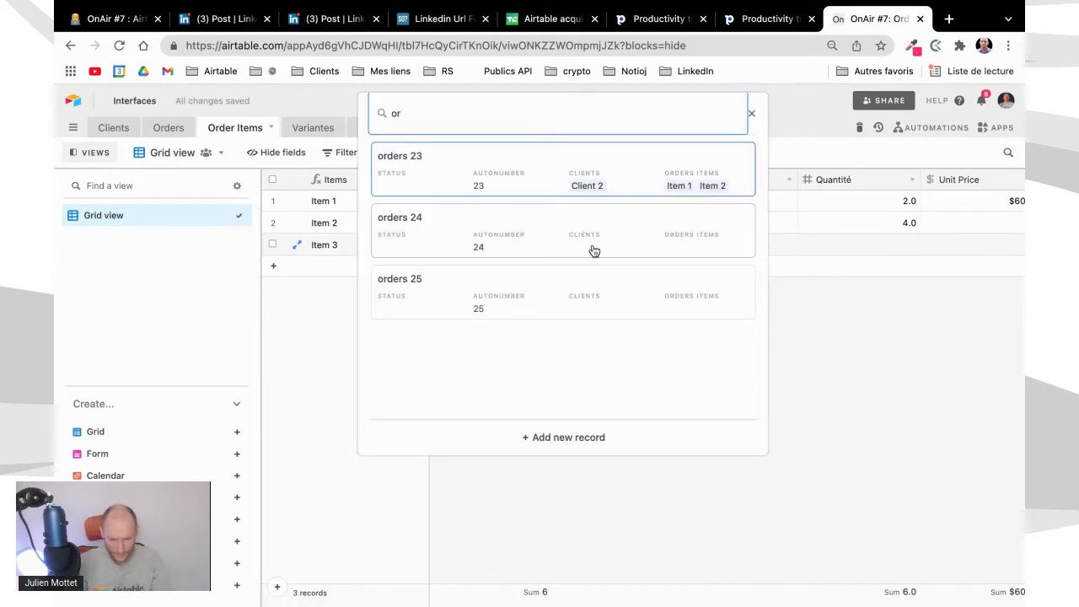
key(Return)
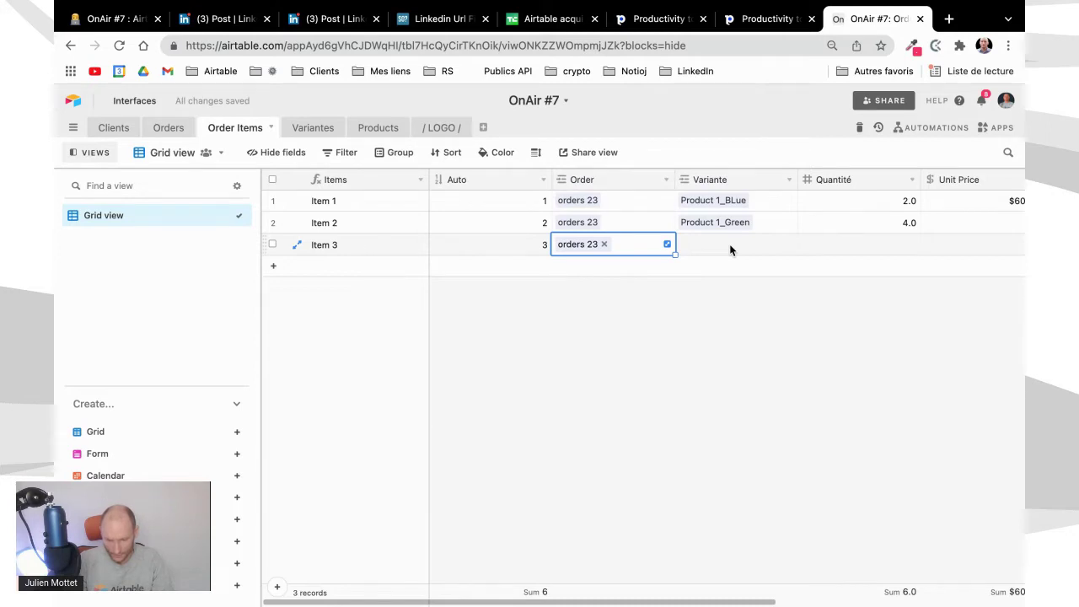
Link Item 3 to the Product 1_Purple record in its Variante field.
click(730, 248)
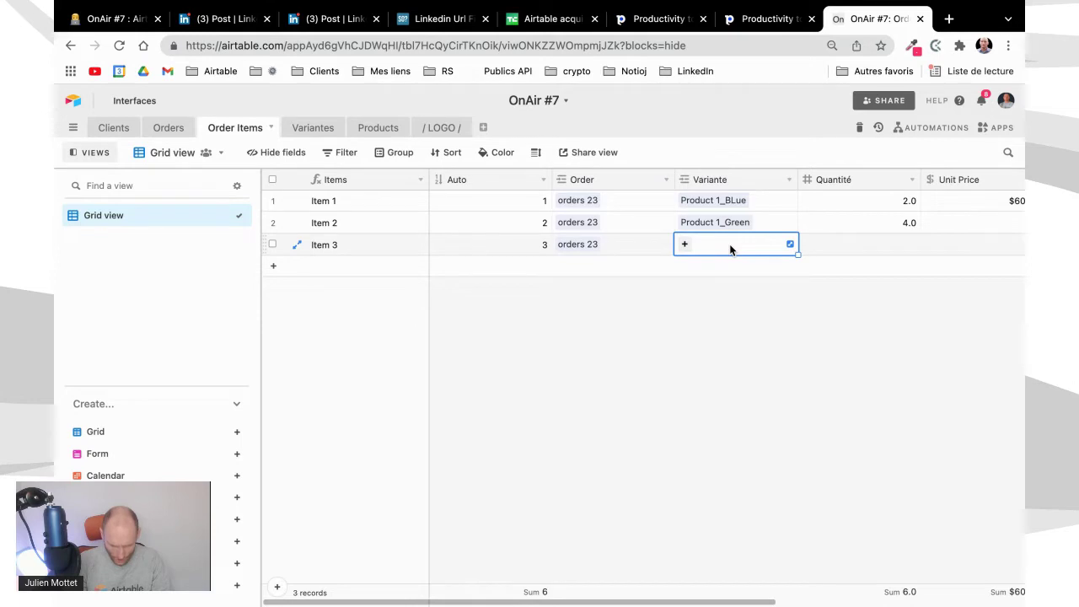
click(312, 128)
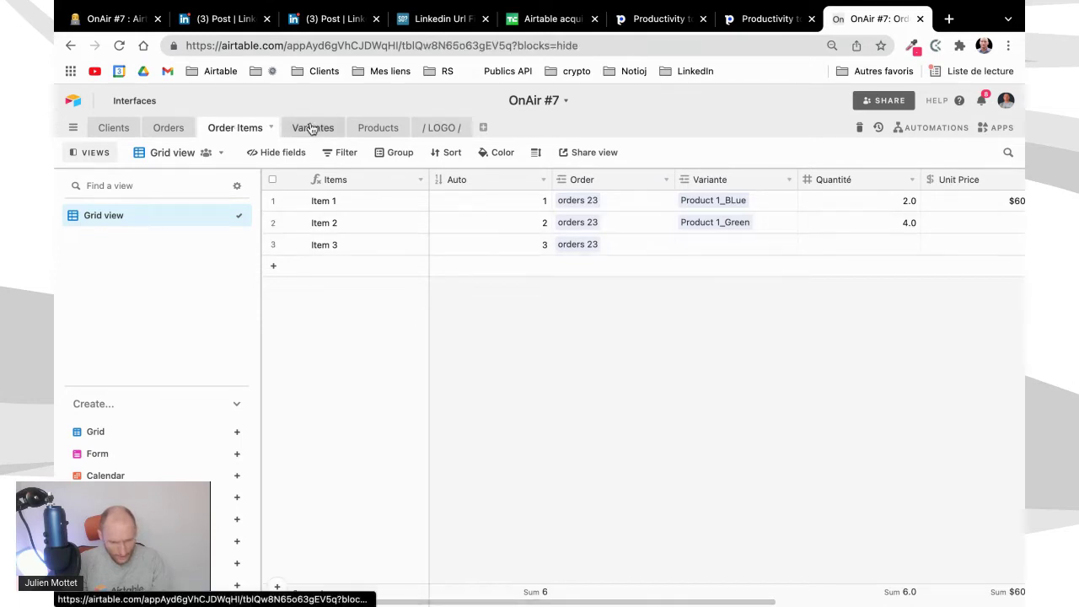
click(243, 131)
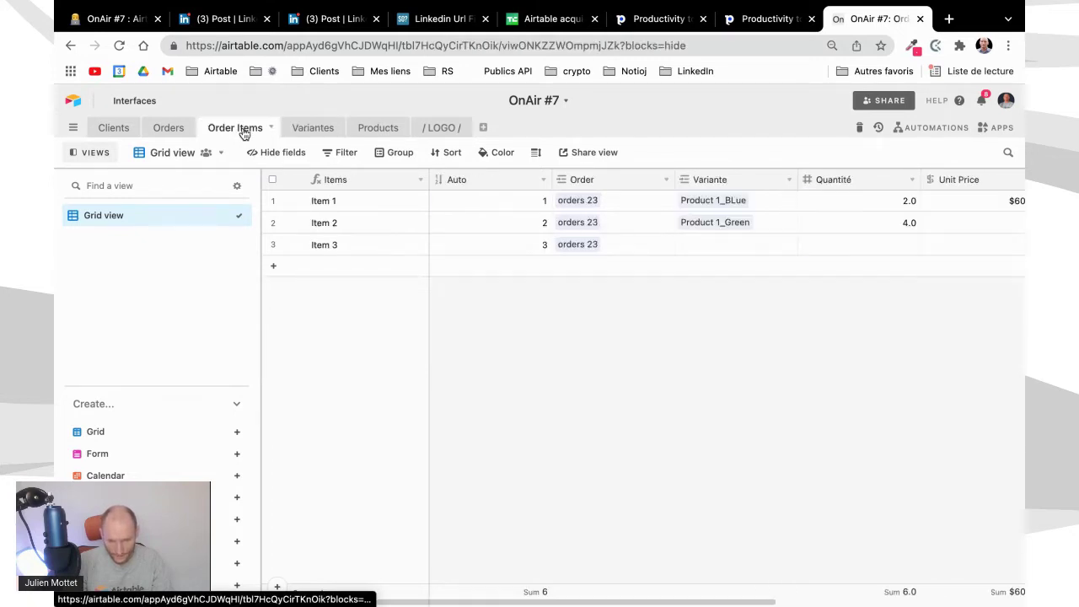
click(714, 248)
text(pur)
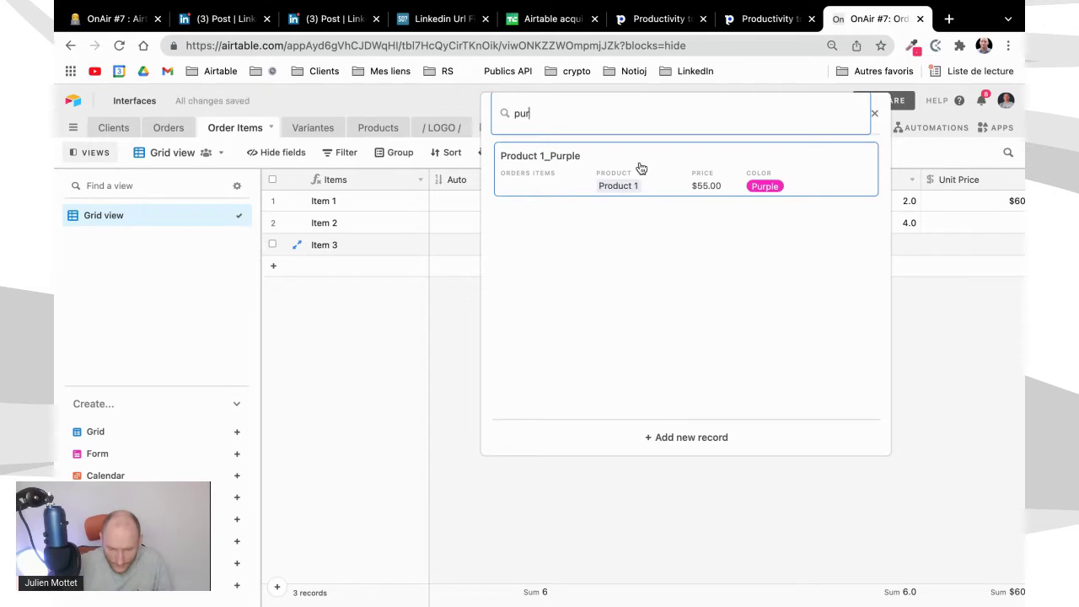
click(641, 168)
Set Item 3's Quantité to 2.
scroll(816, 327, right, 3)
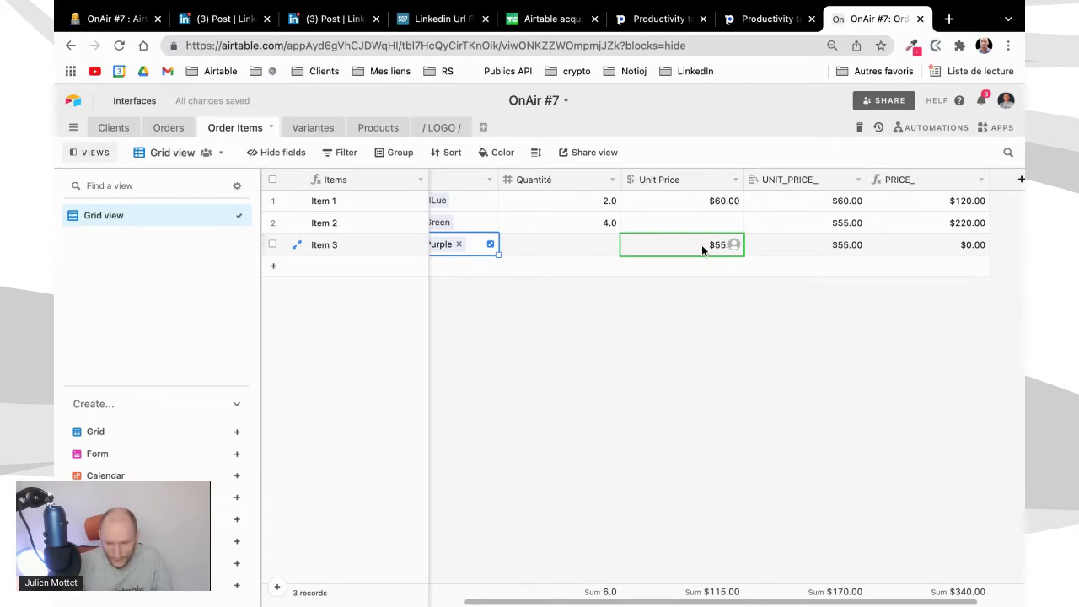
click(576, 249)
text(2)
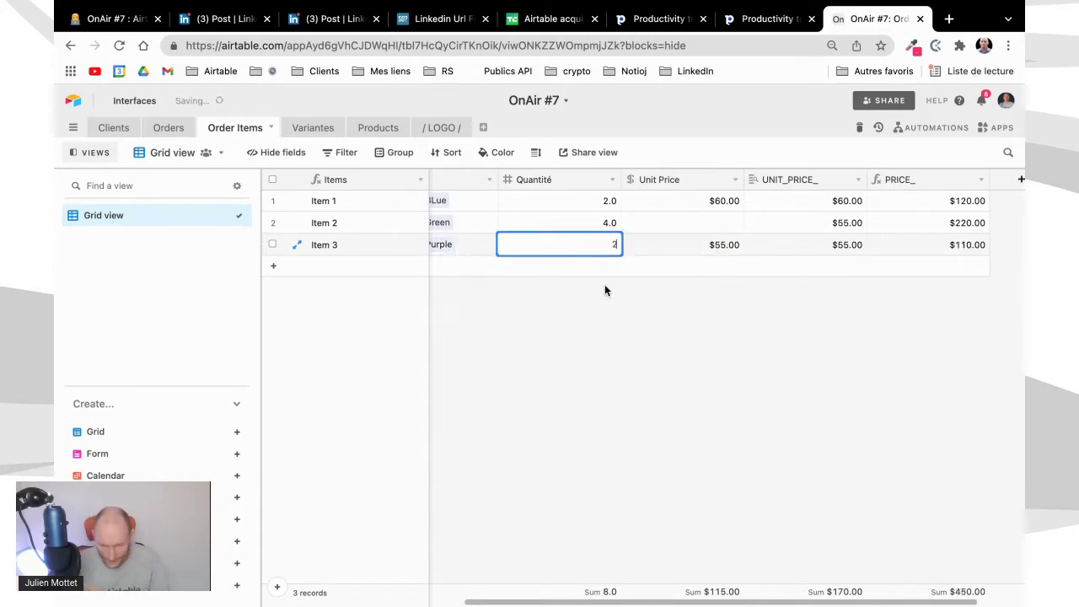
click(607, 295)
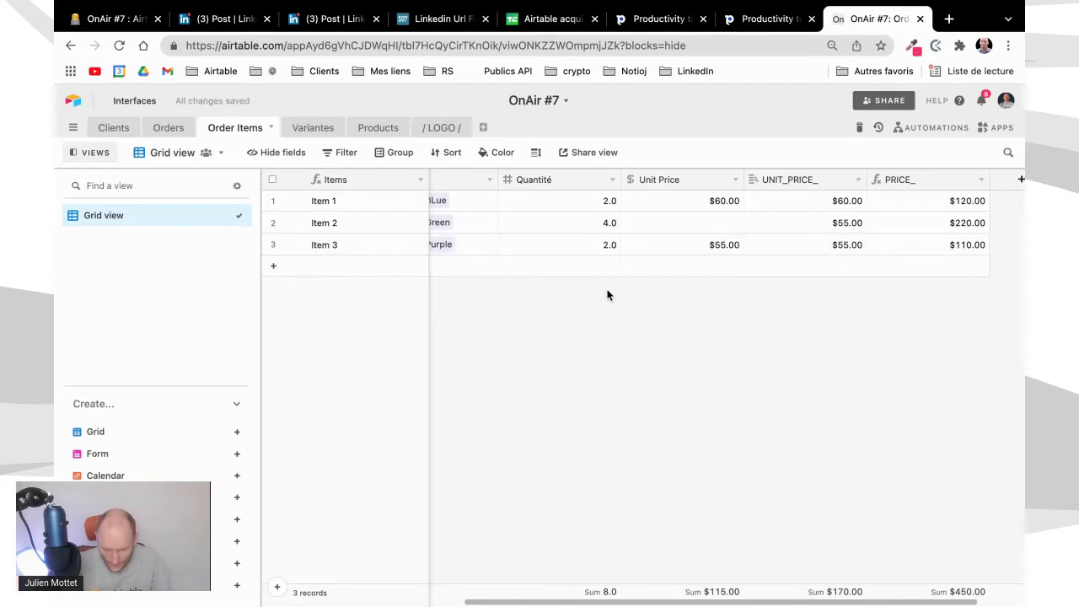
Change the PRICE_ field's formula to {Unit Price}*{Quantité} and save it.
click(982, 181)
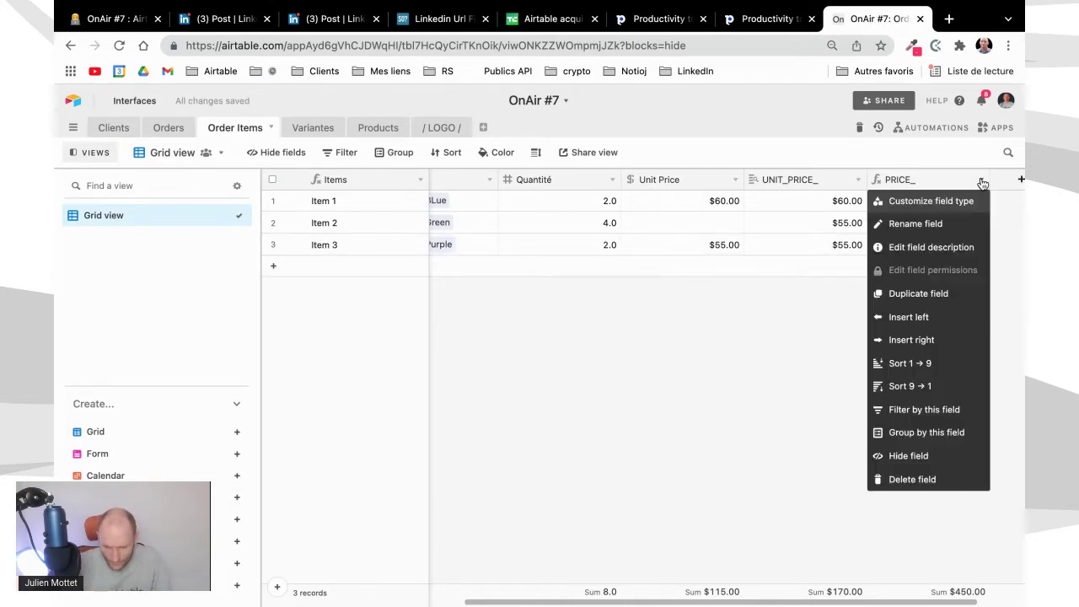
click(948, 202)
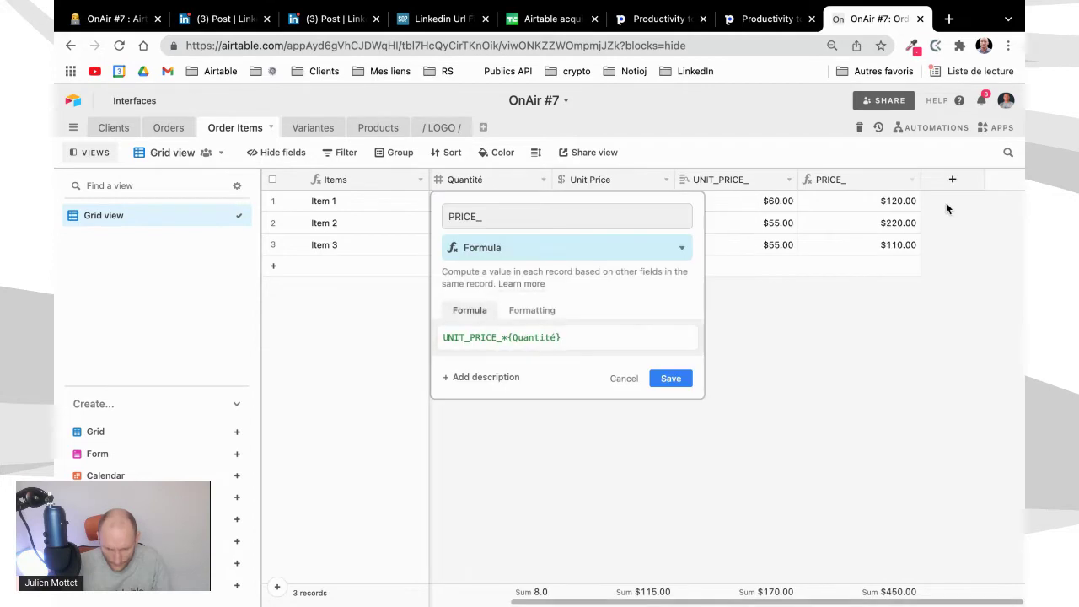
drag(501, 338, 423, 329)
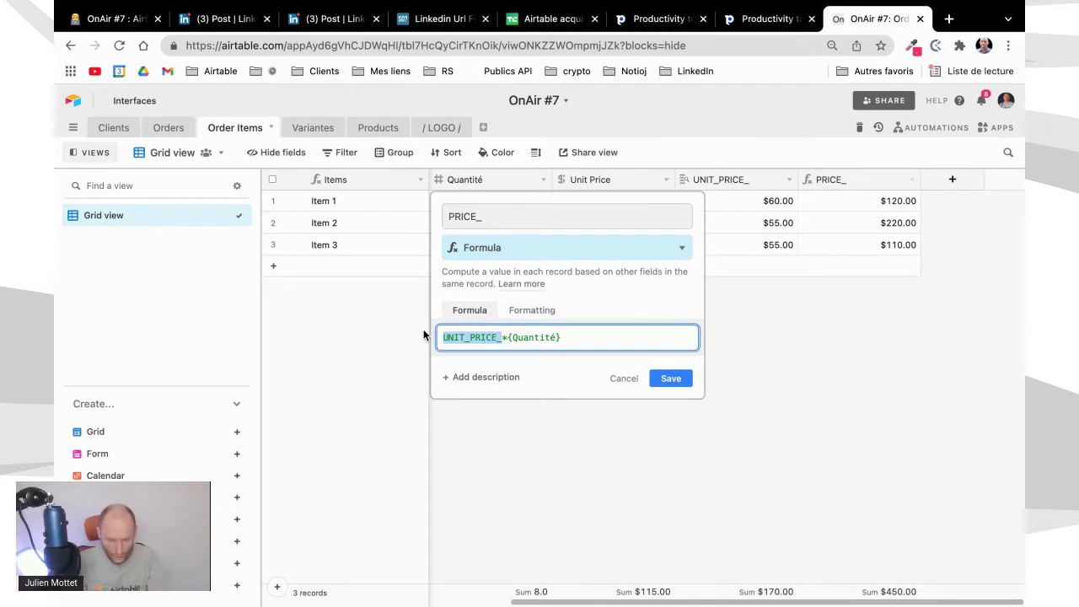
text(Unit)
click(439, 374)
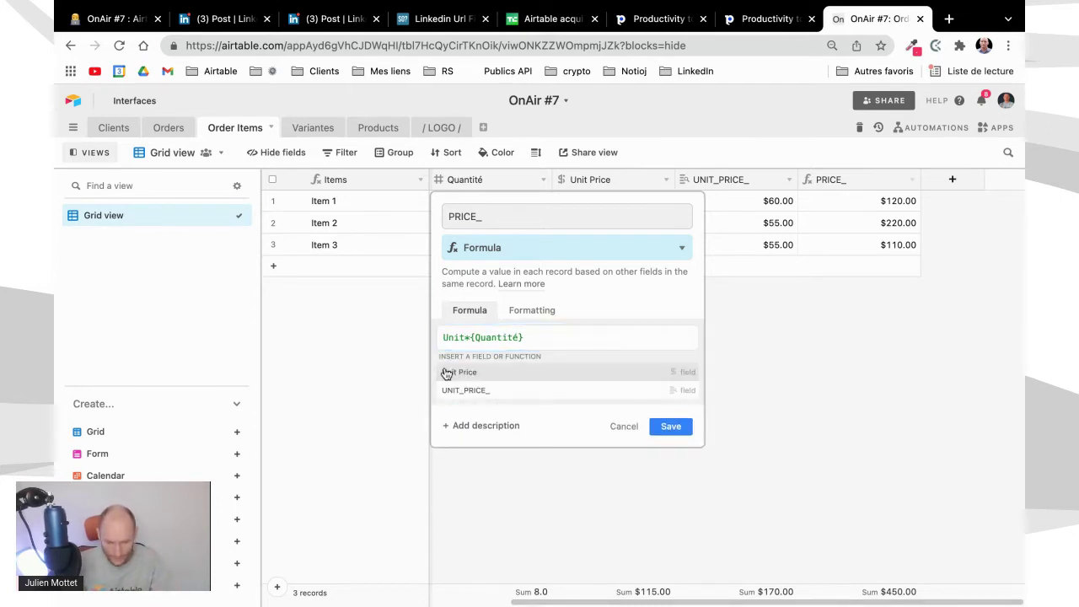
key(Return)
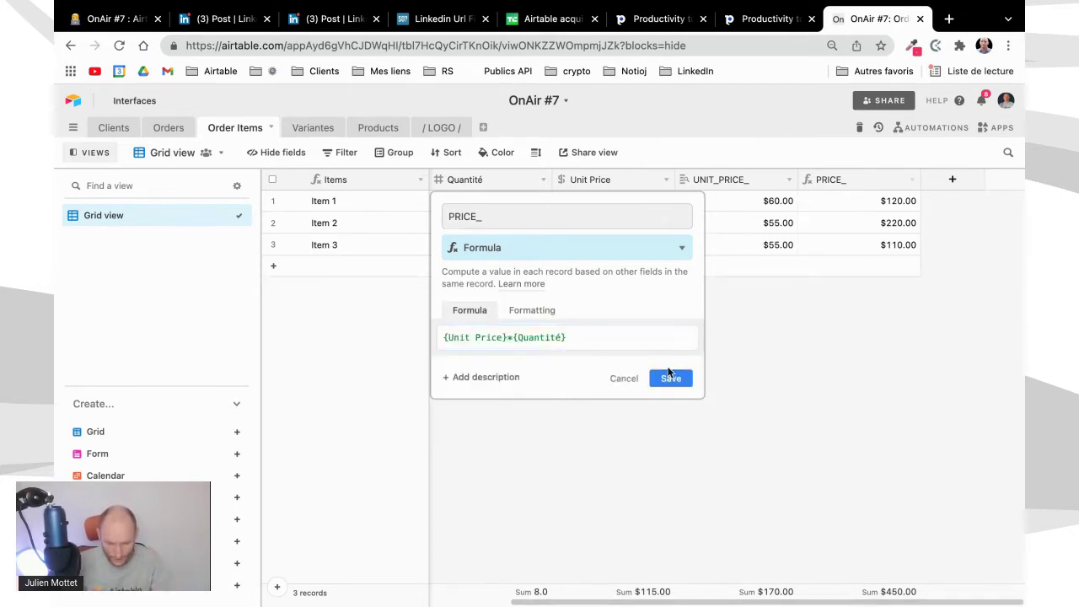
click(668, 380)
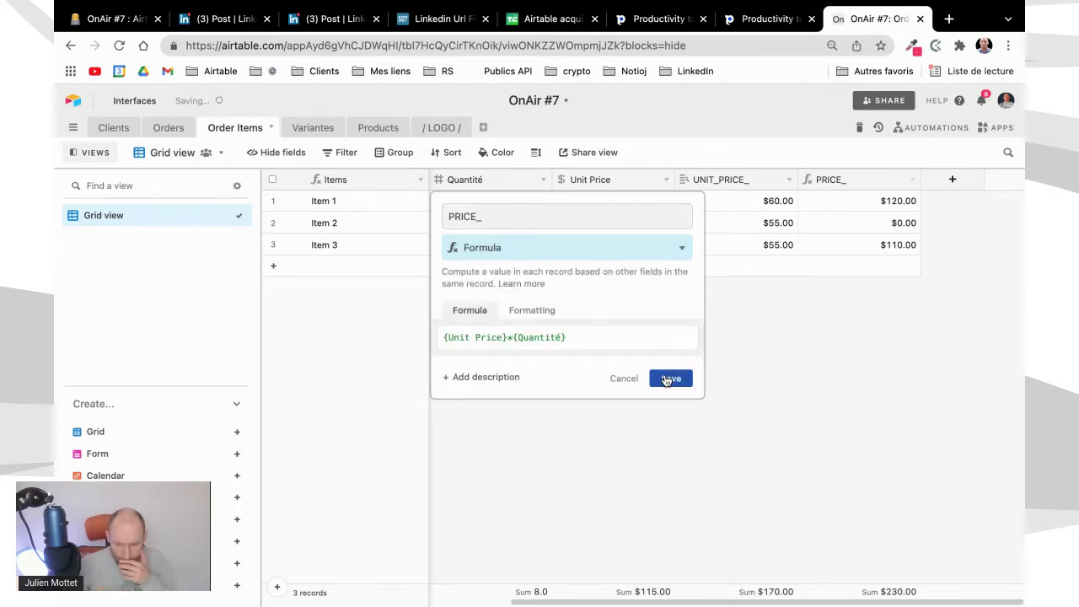
Compare the Unit Price cells of Item 2 and Item 3 with their UNIT_PRICE_ and PRICE_ values.
click(701, 220)
key(Left)
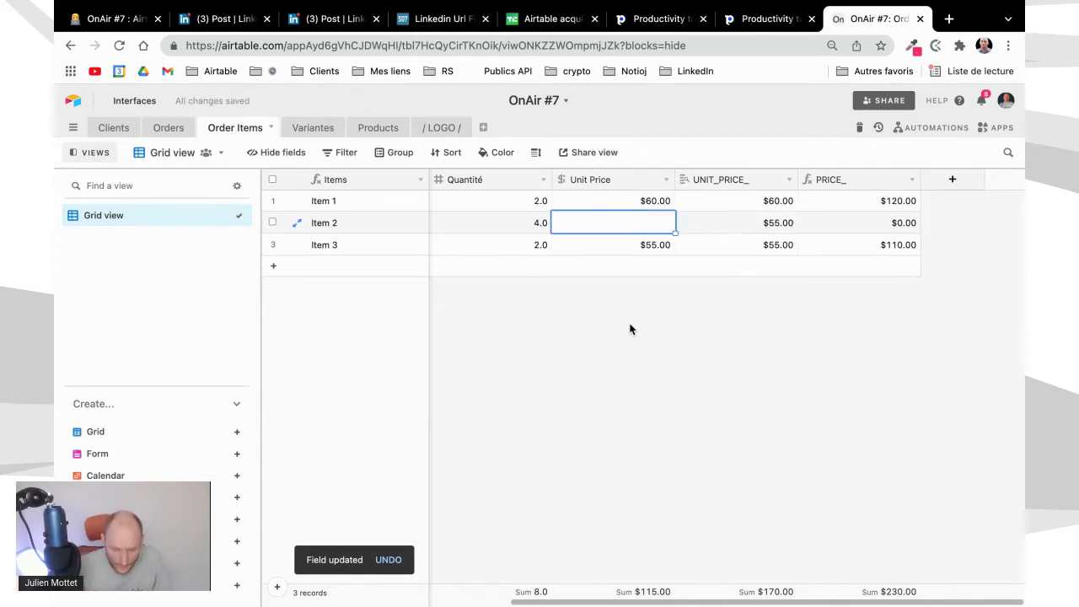
key(Escape)
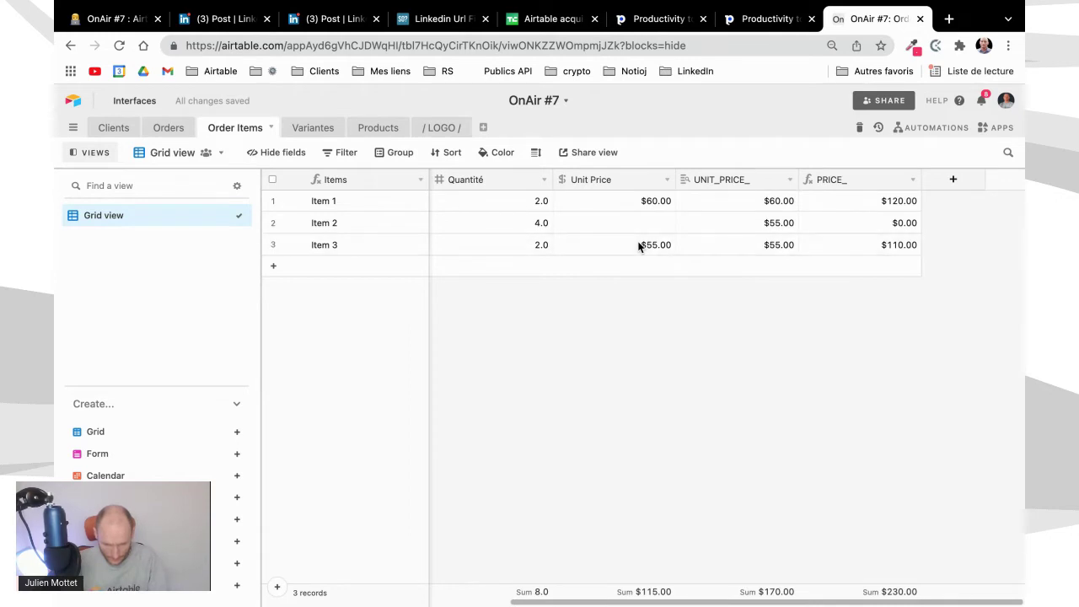
scroll(639, 245, left, 1)
click(670, 251)
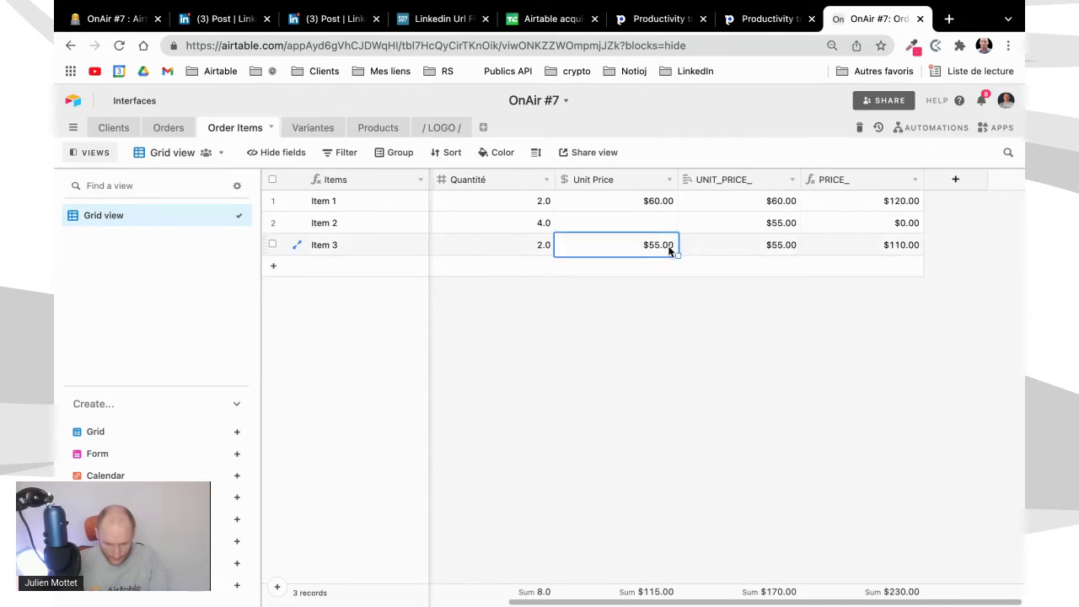
Copy Item 3's Unit Price value into Item 2's empty Unit Price cell.
key(super+c)
click(647, 223)
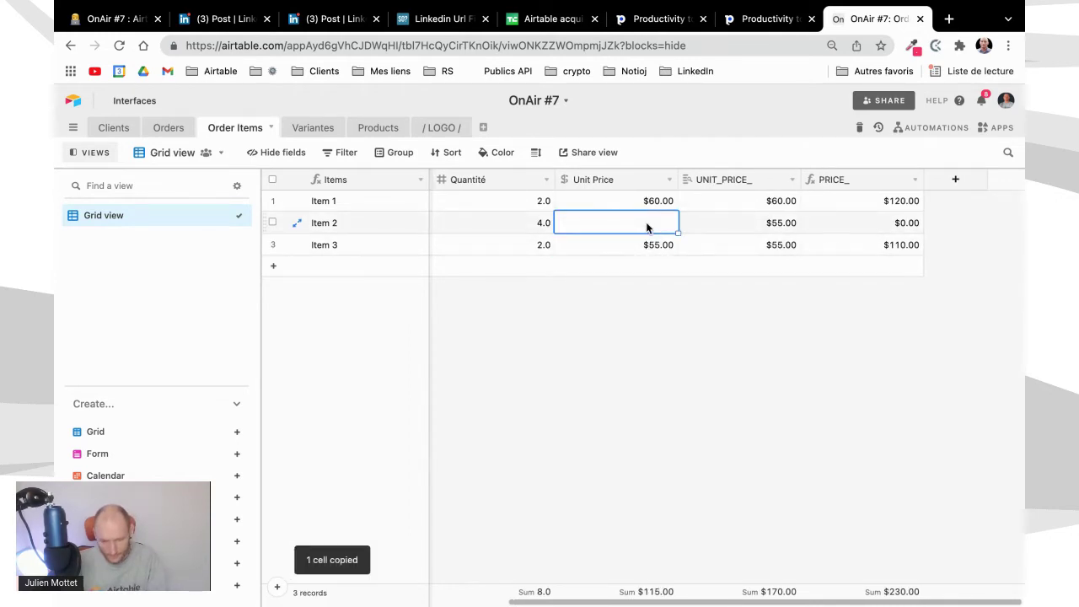
key(super+v)
click(650, 376)
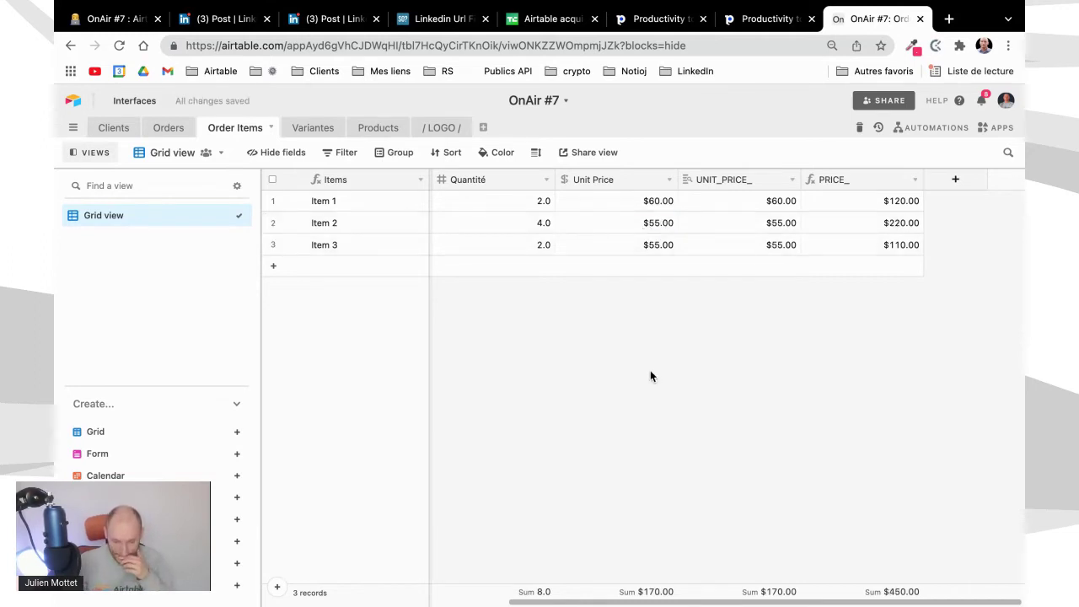
scroll(514, 270, right, 1)
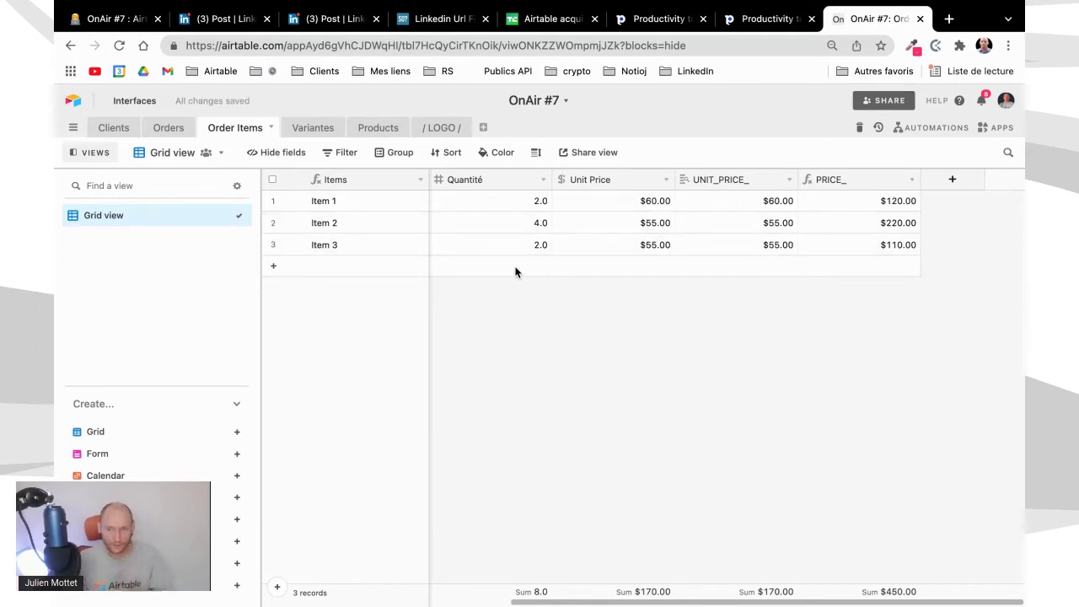
In the Variantes table, set the Price of Product 1_BLue to 80.
click(332, 133)
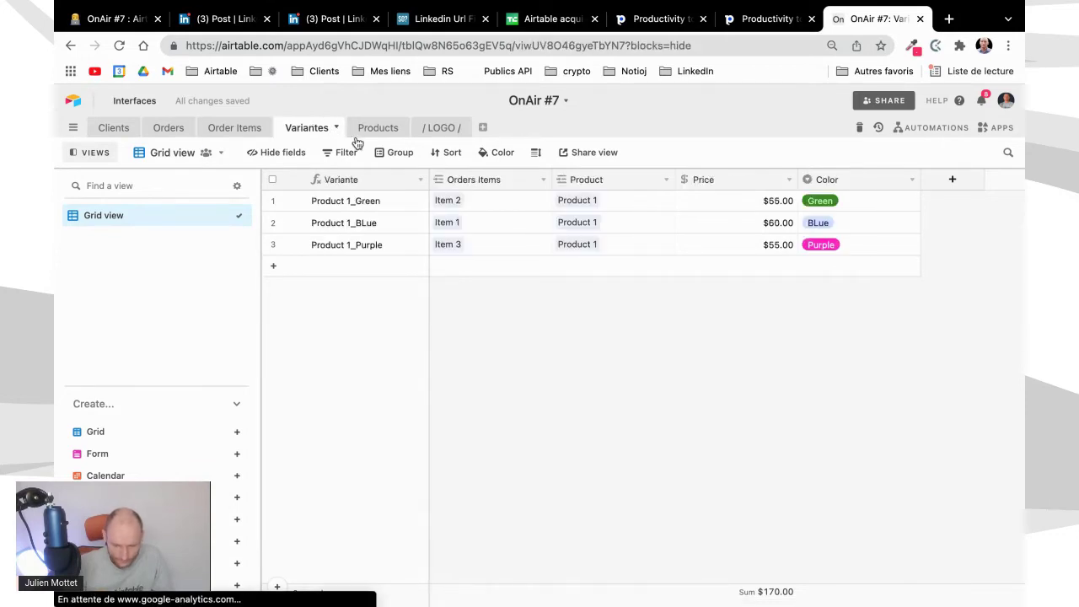
click(769, 222)
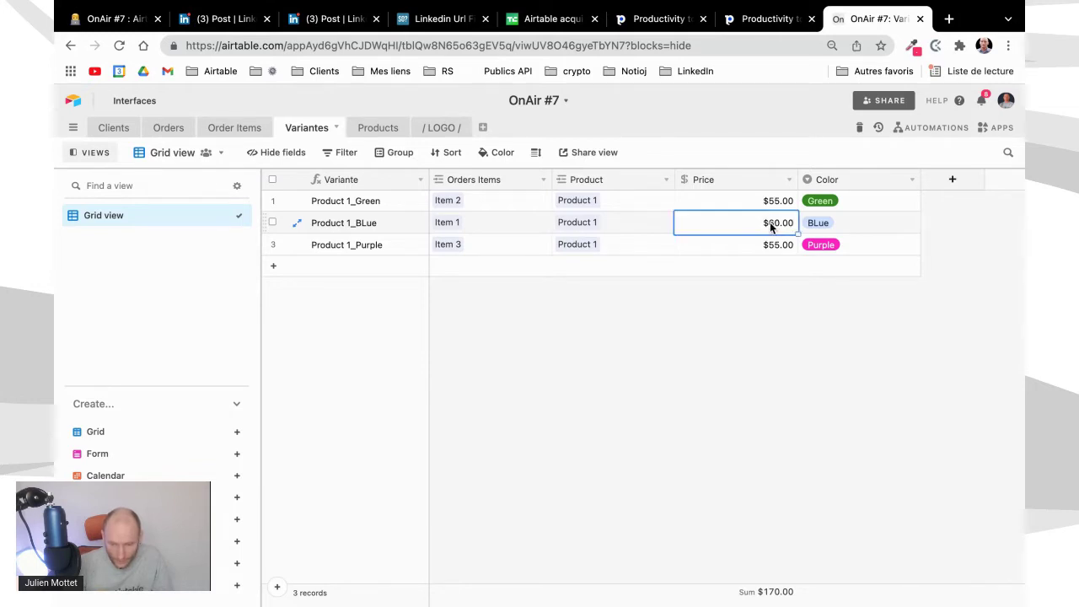
text(80)
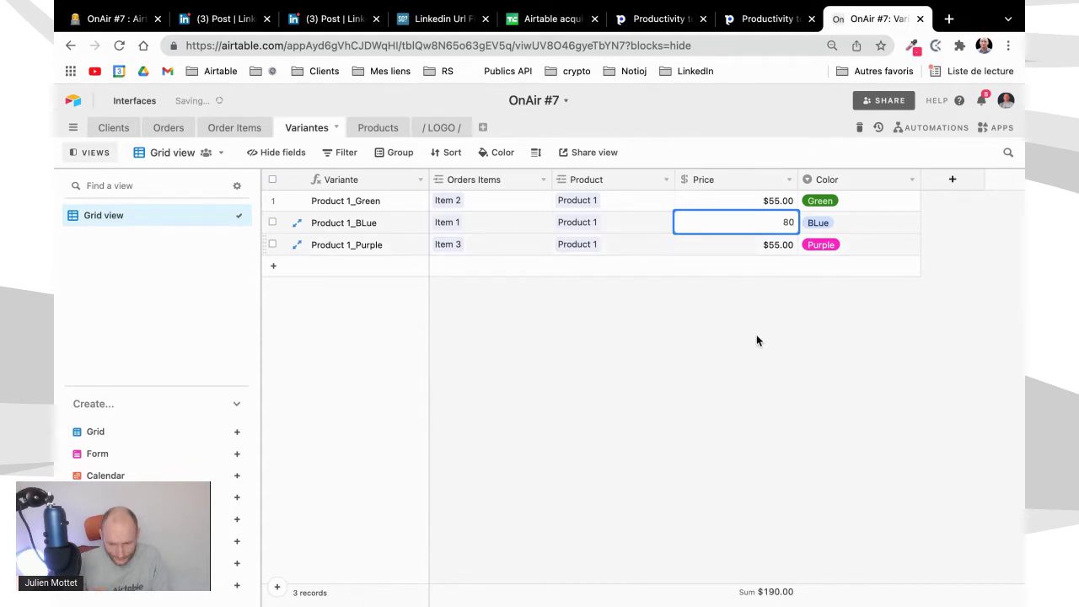
Return to the Order Items table and hide the UNIT_PRICE_ field.
click(223, 128)
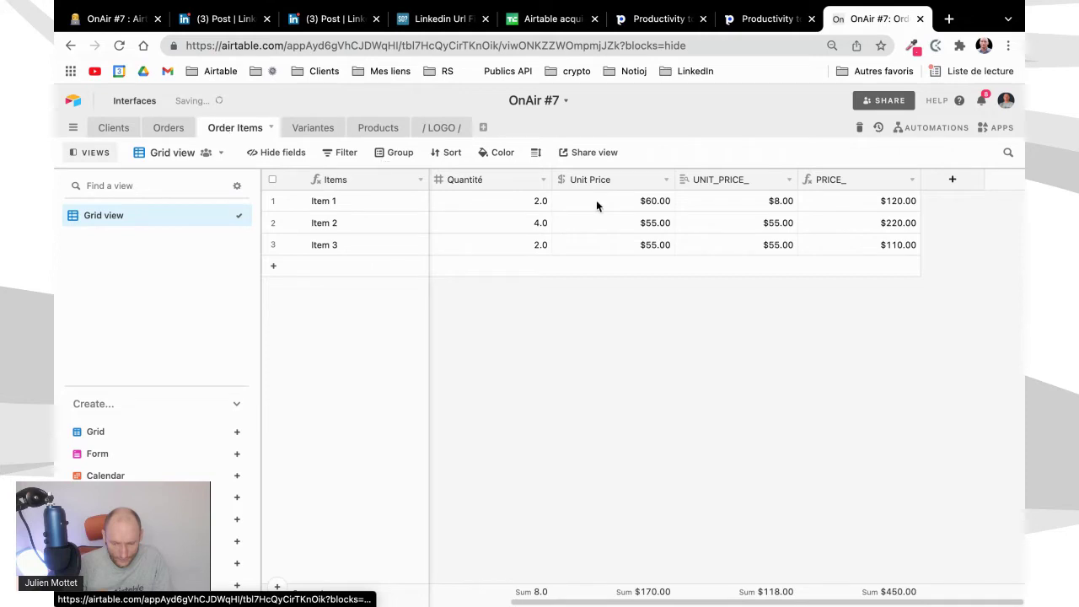
click(789, 180)
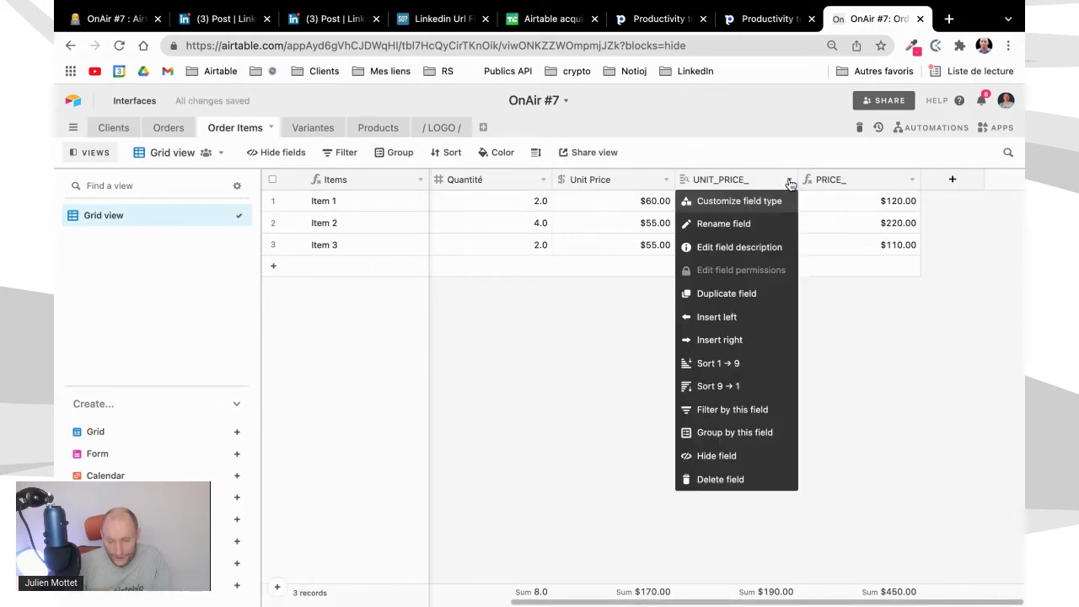
click(716, 457)
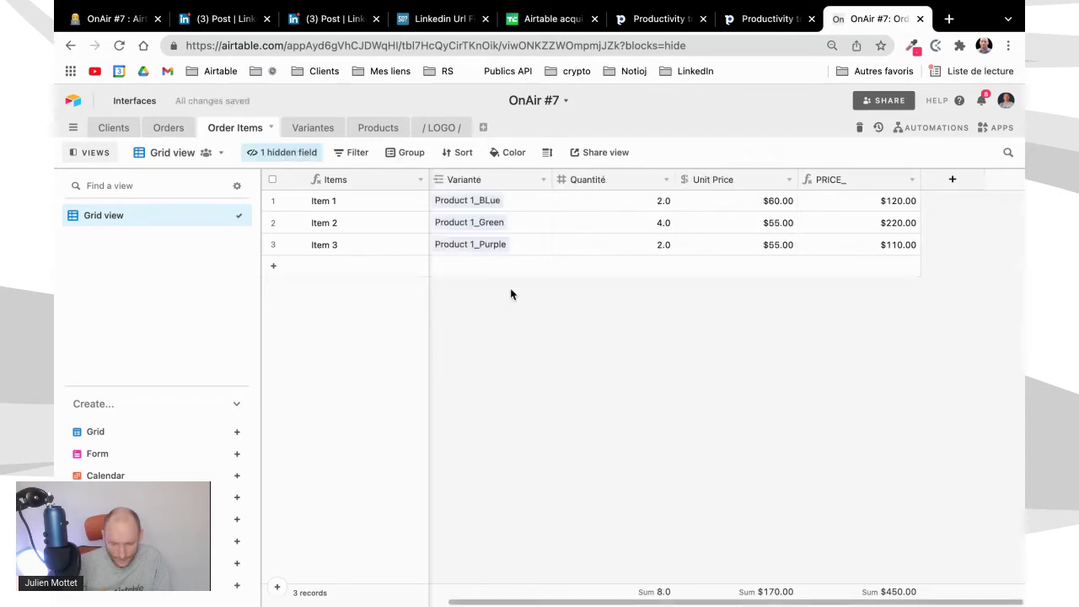
Add a fourth record to Order Items and link it to Product 1_BLue in its Variante field.
click(480, 268)
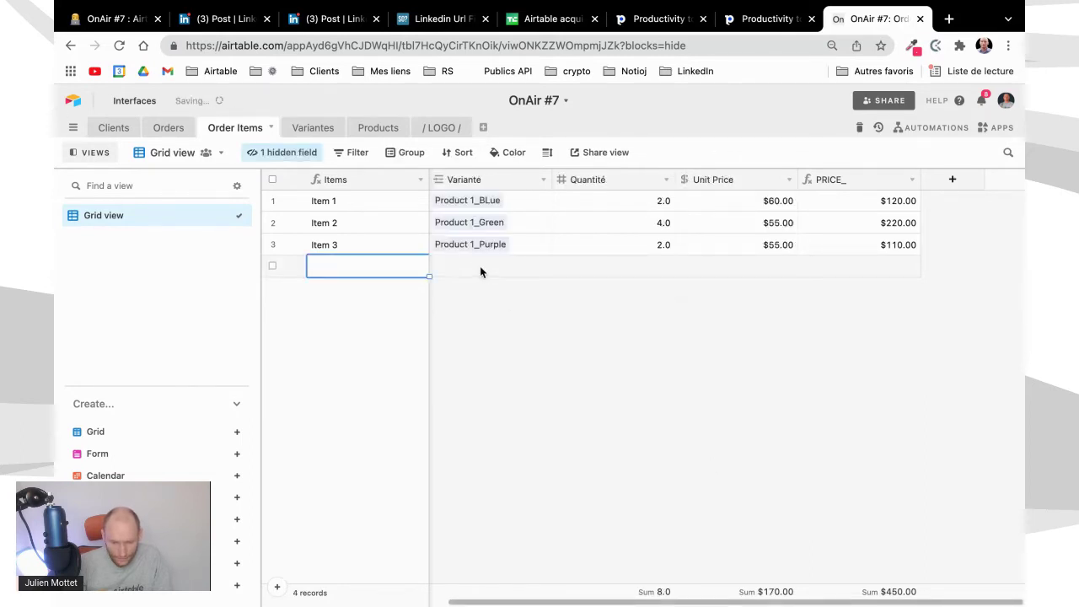
click(480, 271)
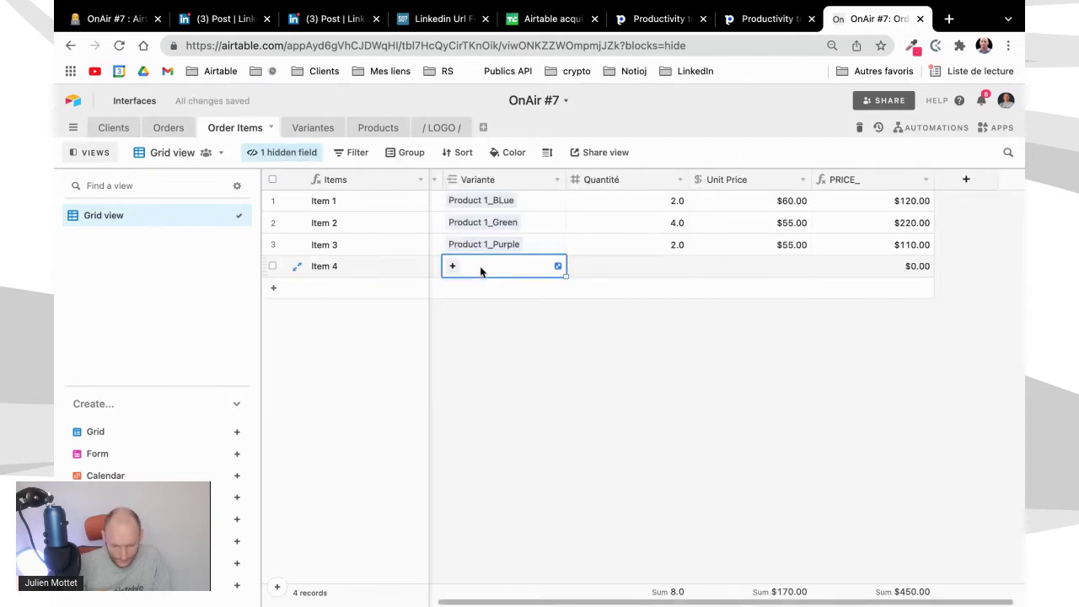
text(blue)
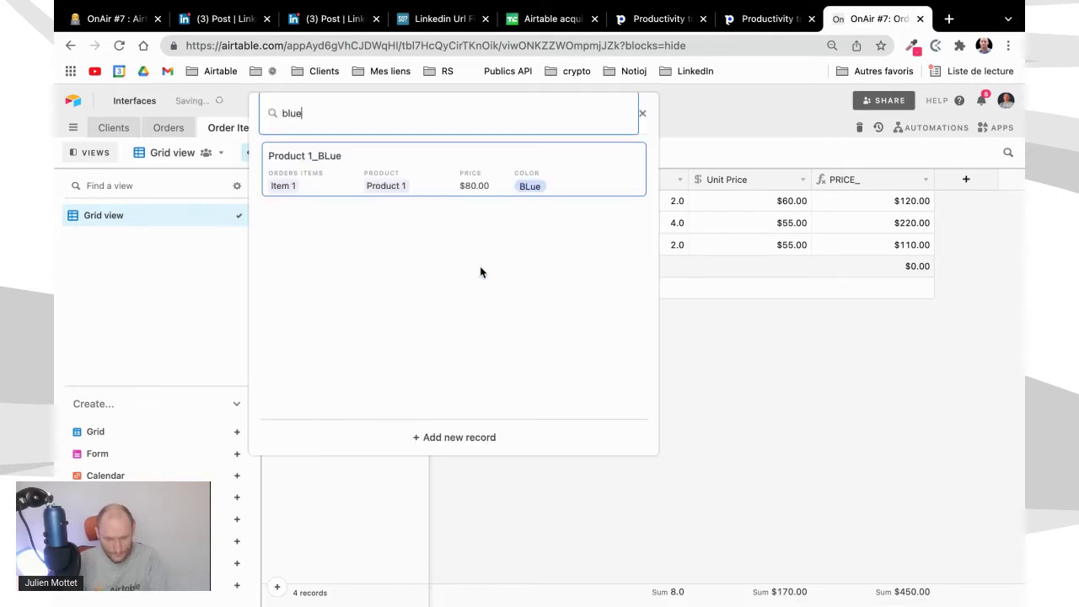
key(Return)
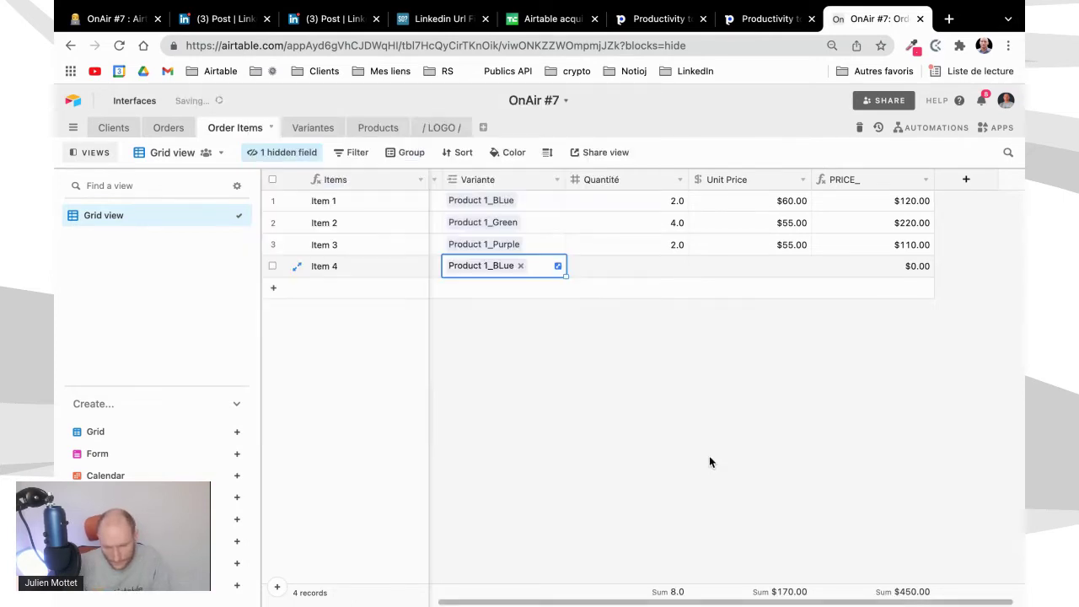
click(742, 349)
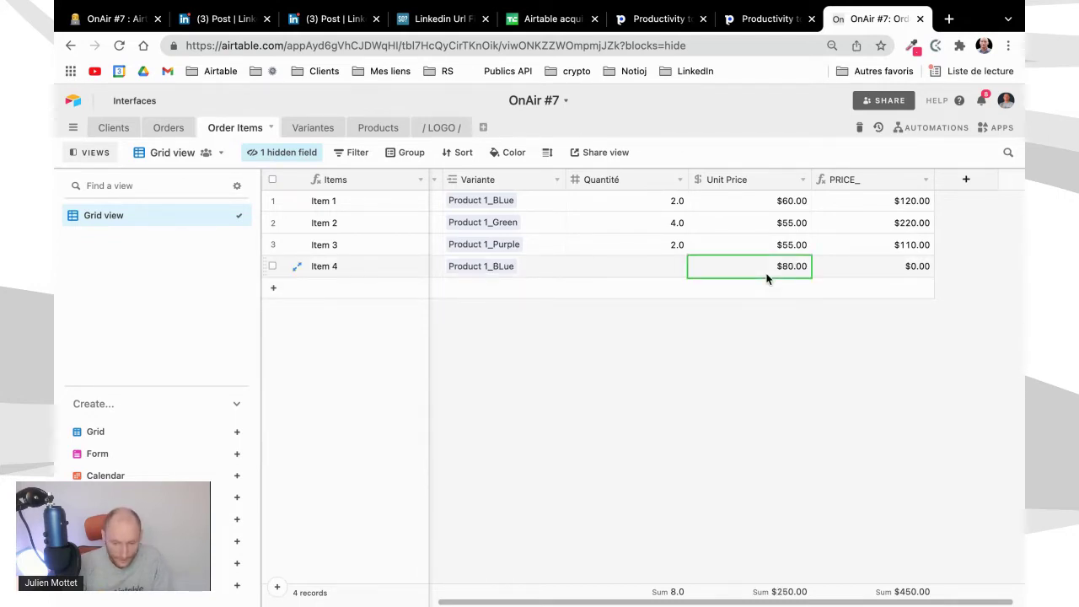
Set Item 4's Quantité to 2.
click(646, 266)
text(2)
click(638, 342)
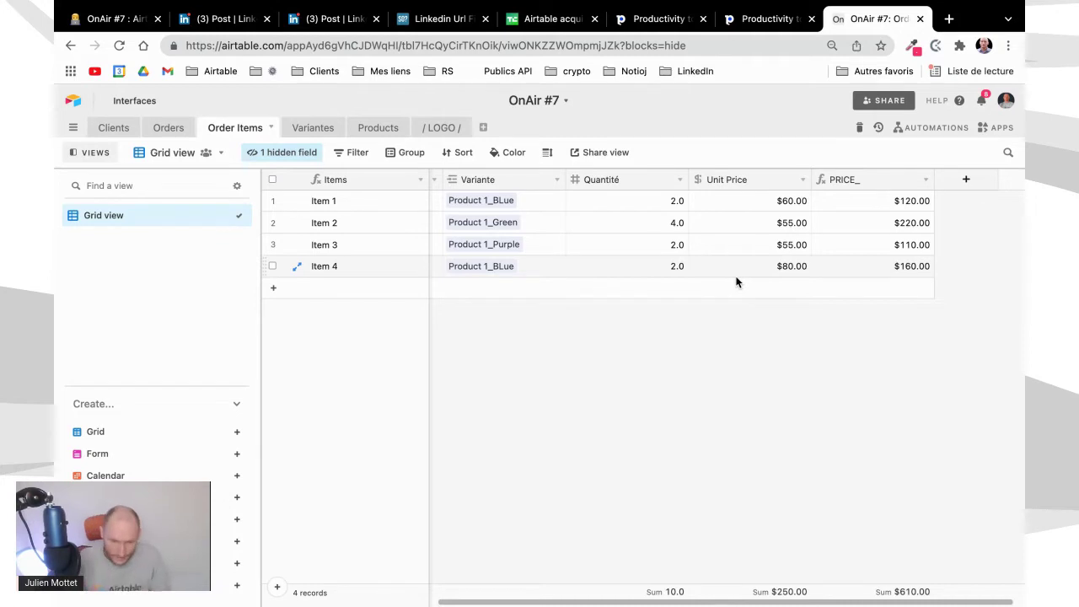
scroll(736, 283, right, 1)
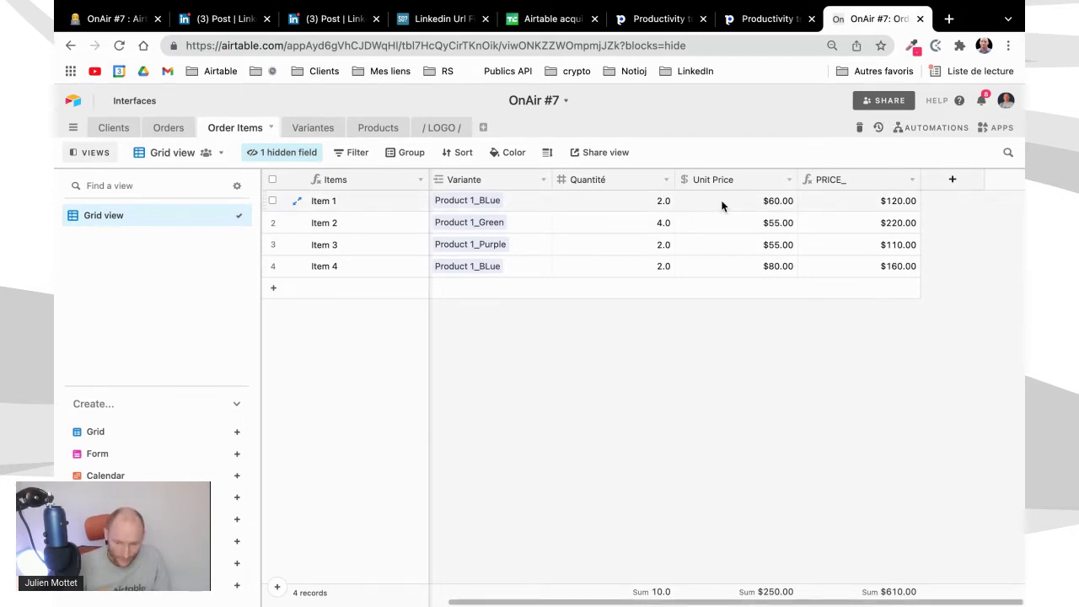
Open the / LOGO / table, then switch to the OnAir #7 Notion page, collapsing Revue d'une base and expanding Tuto Flash.
click(444, 132)
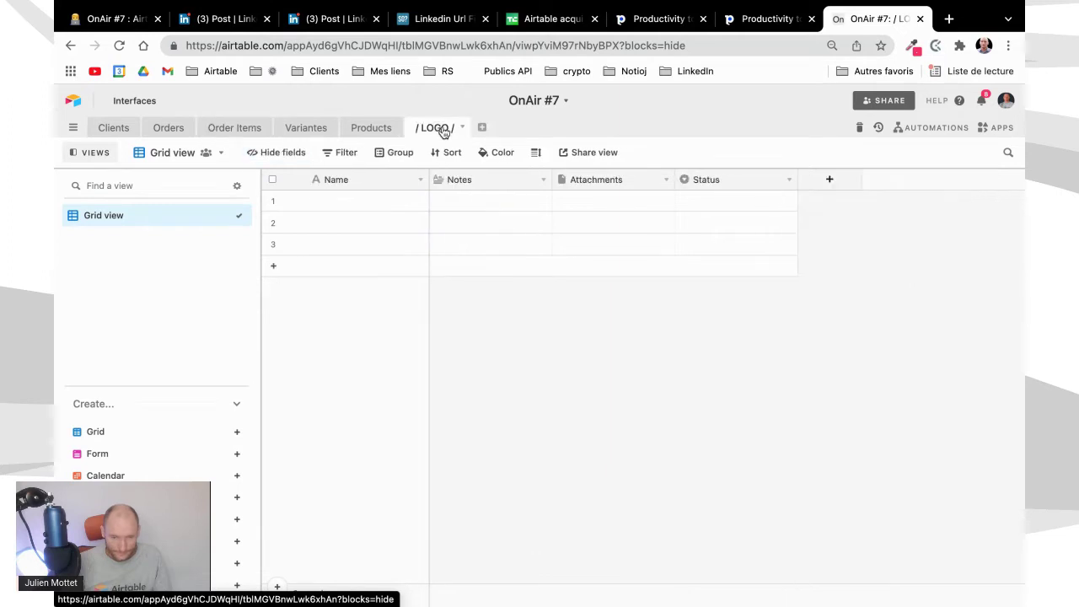
click(94, 24)
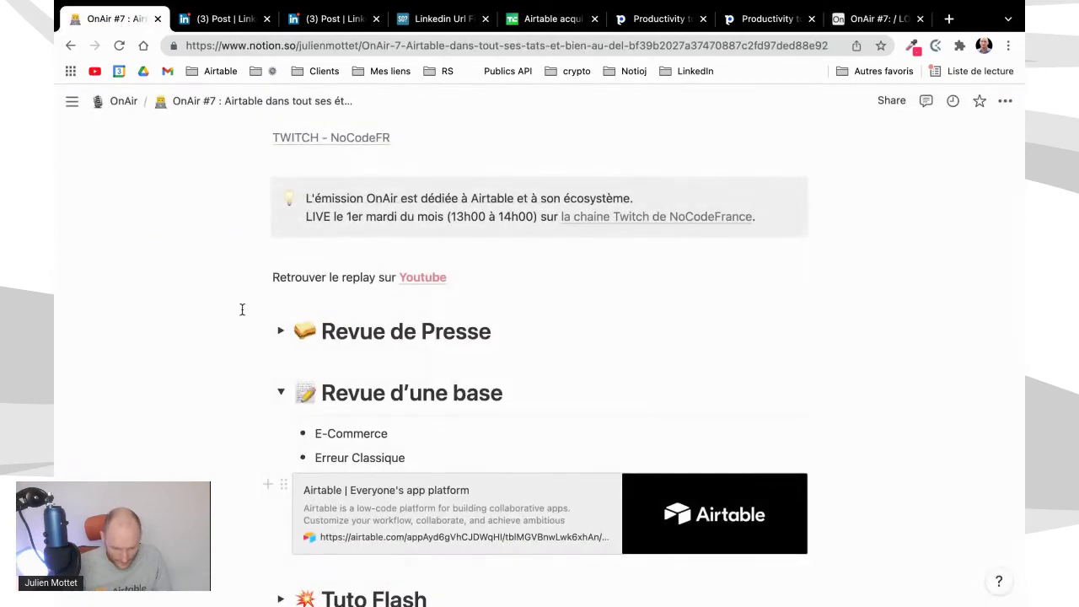
click(280, 394)
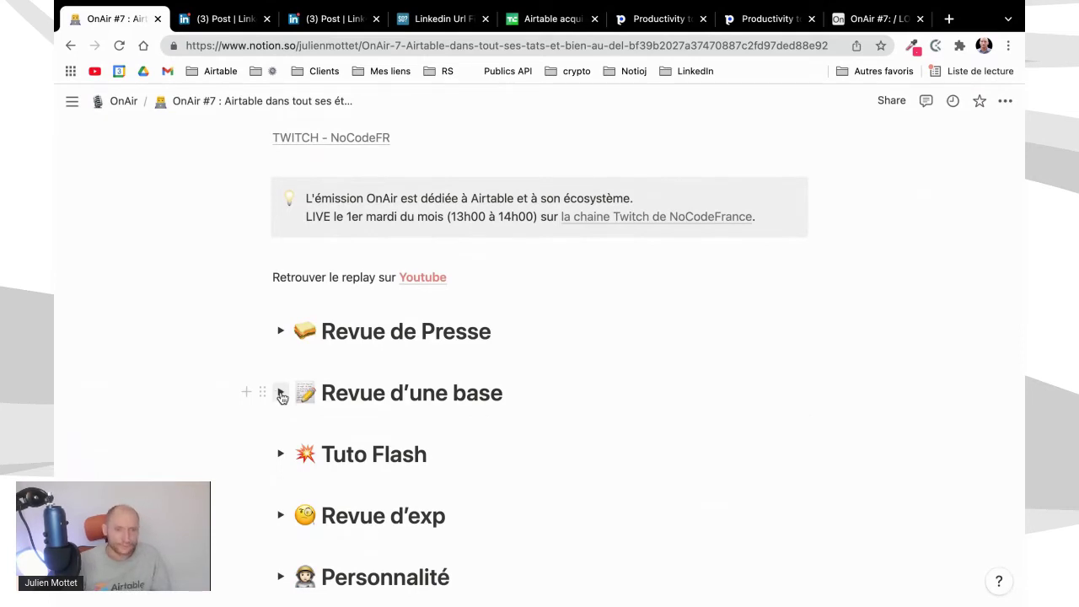
click(280, 455)
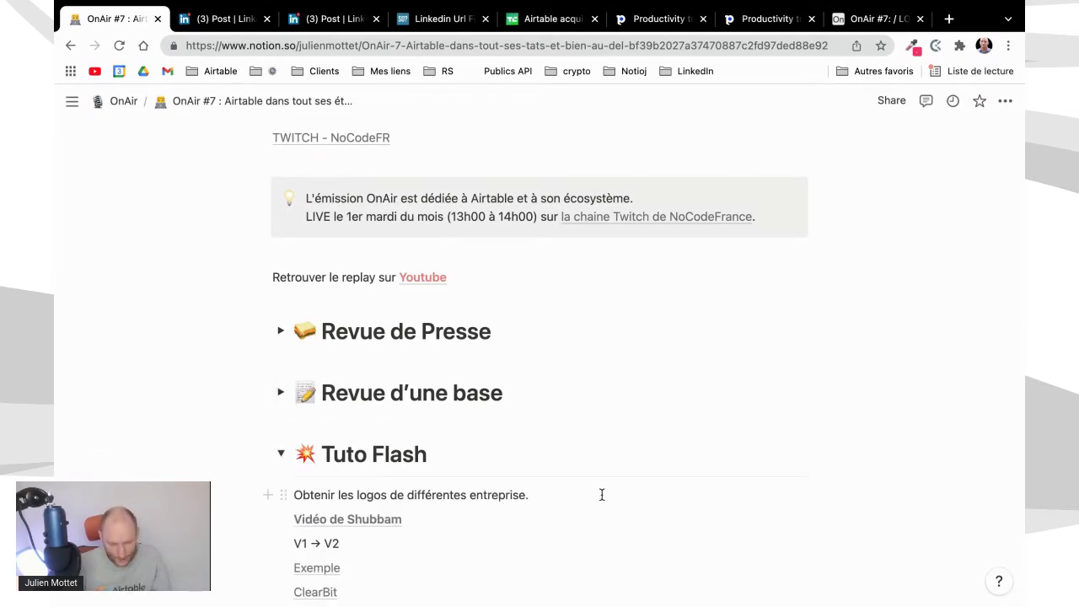
Correct the end of the Tuto Flash introduction line to read "entreprises.".
scroll(600, 496, down, 2)
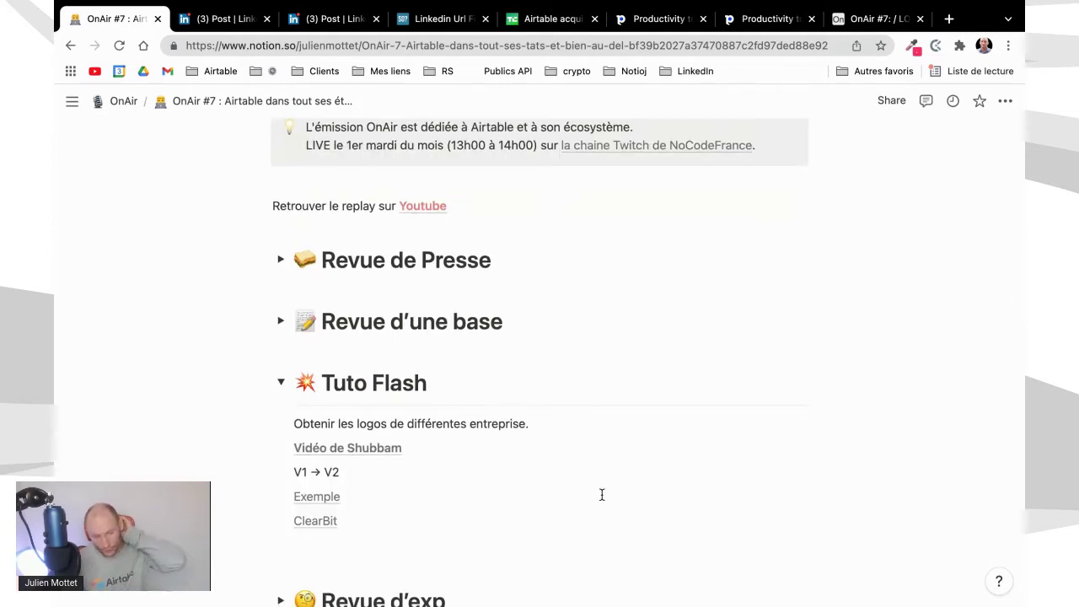
click(527, 422)
text(s.)
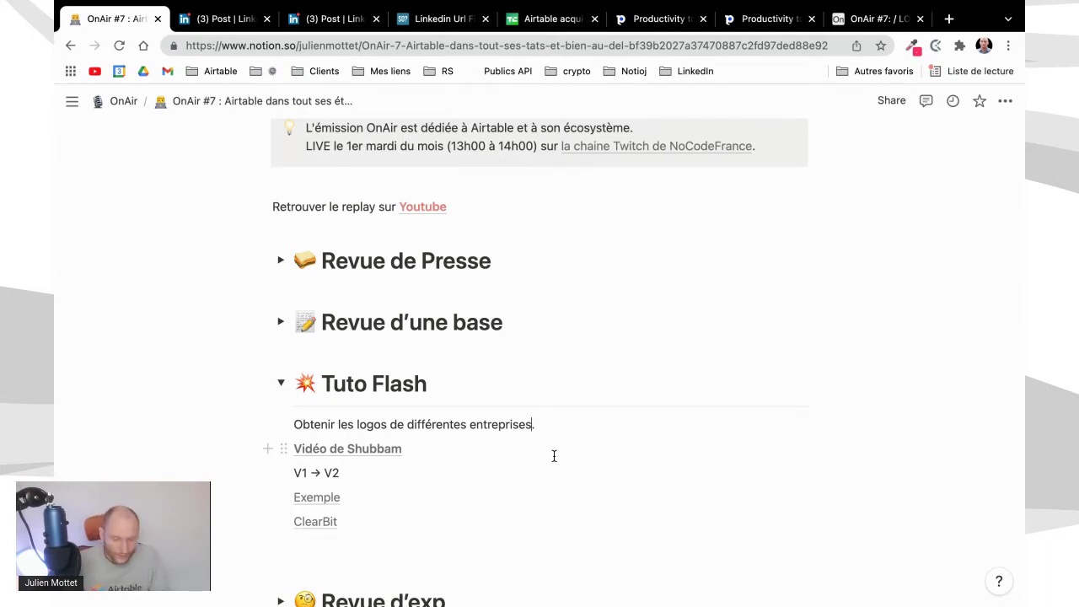
Open the video linked under Tuto Flash on YouTube, pause it to view the Clearbit passage, and close it.
click(376, 451)
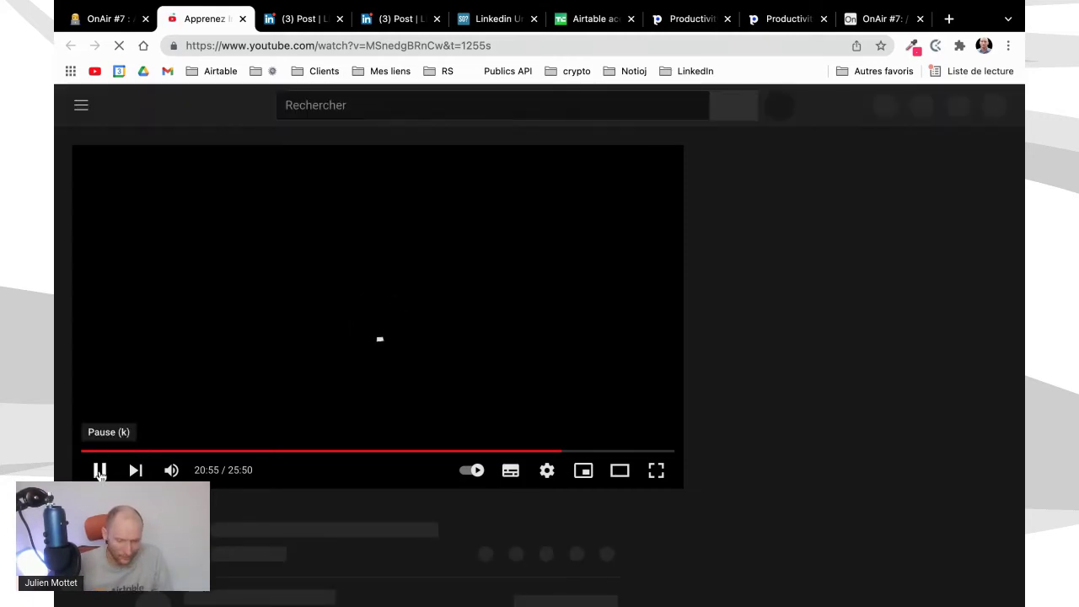
click(100, 470)
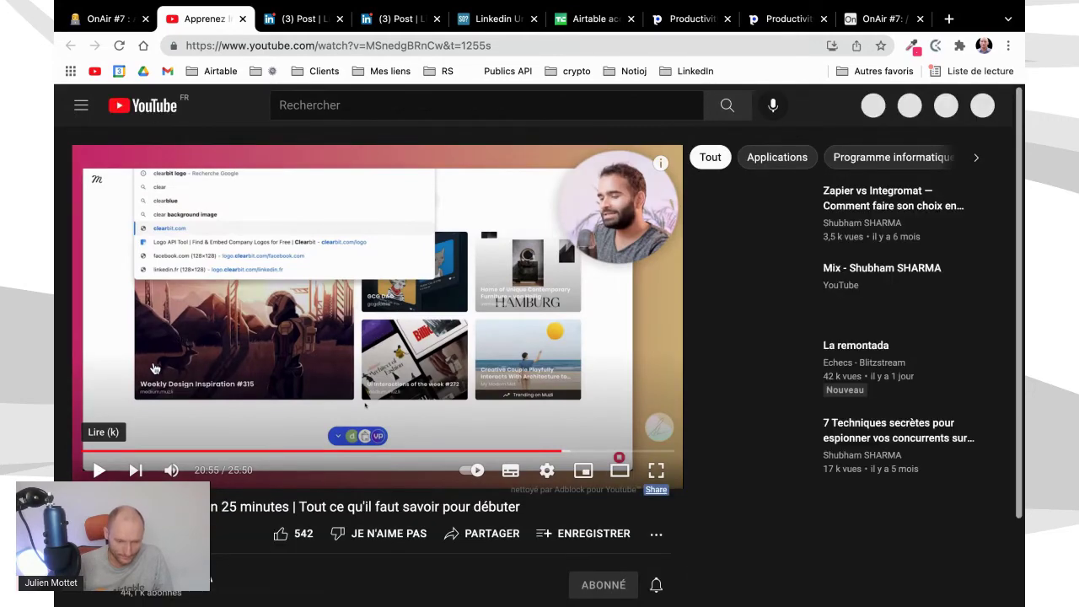
click(243, 18)
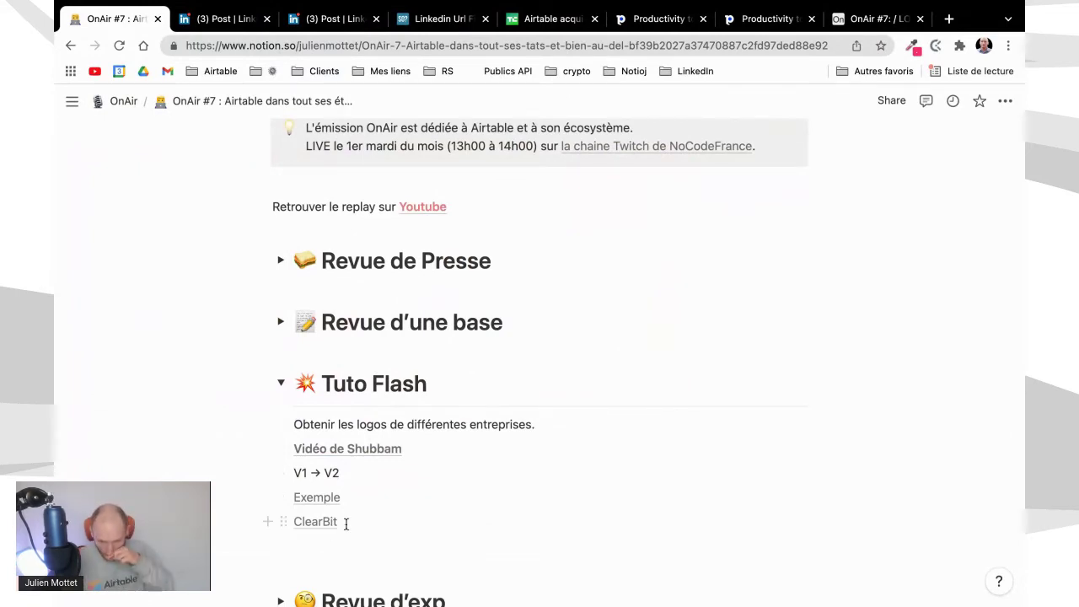
Open the ClearBit link in the Tuto Flash section to reach the Logo API page.
mouse_move(328, 527)
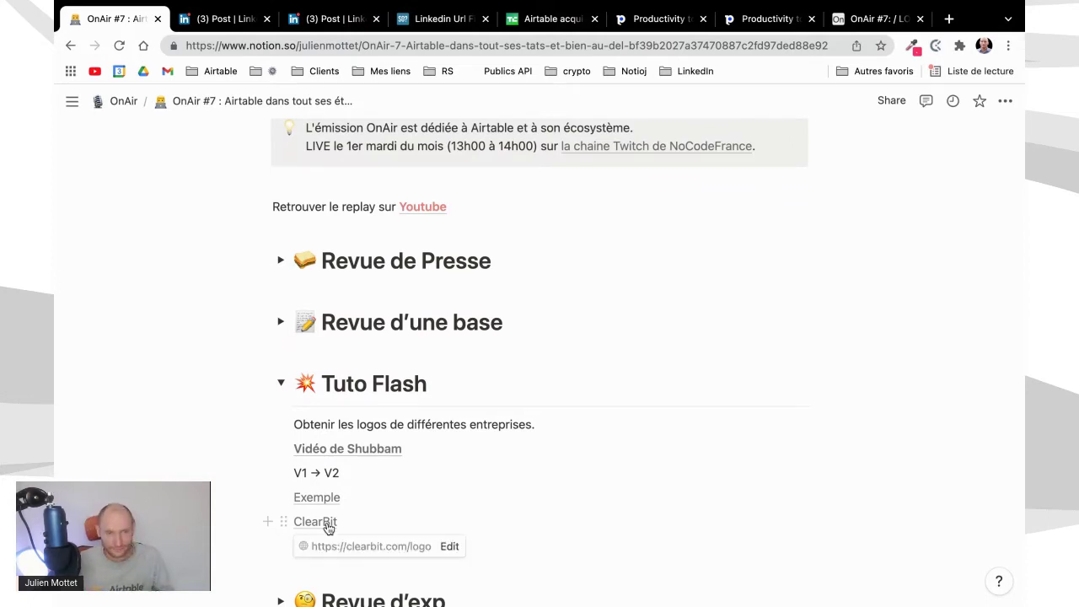
scroll(328, 527, down, 1)
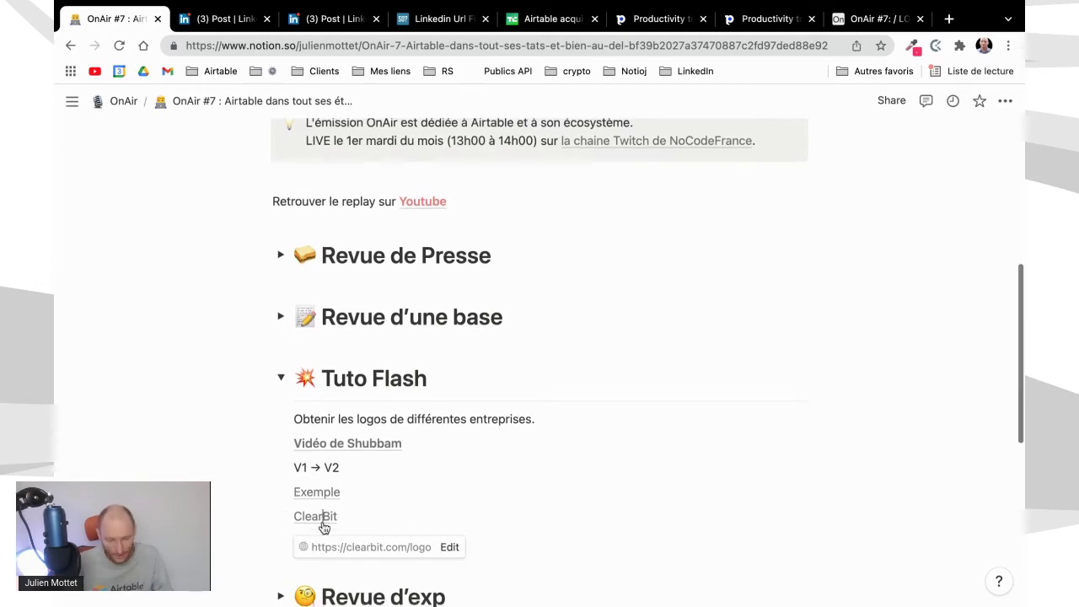
click(324, 523)
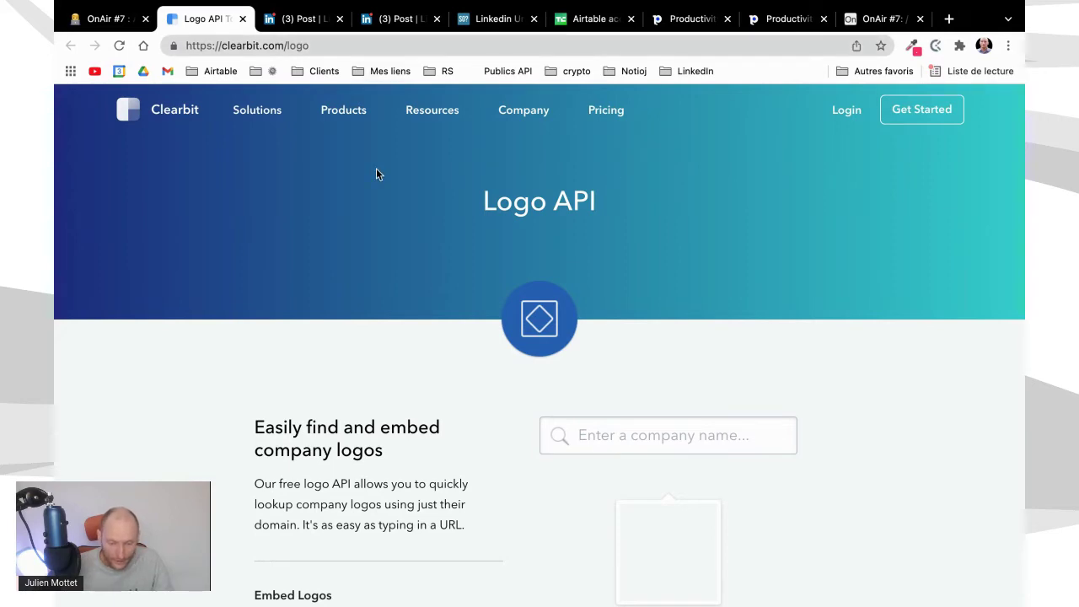
Copy logo.clearbit.com/spotify.com from the Embed logos example and load that address in the browser.
scroll(552, 469, down, 10)
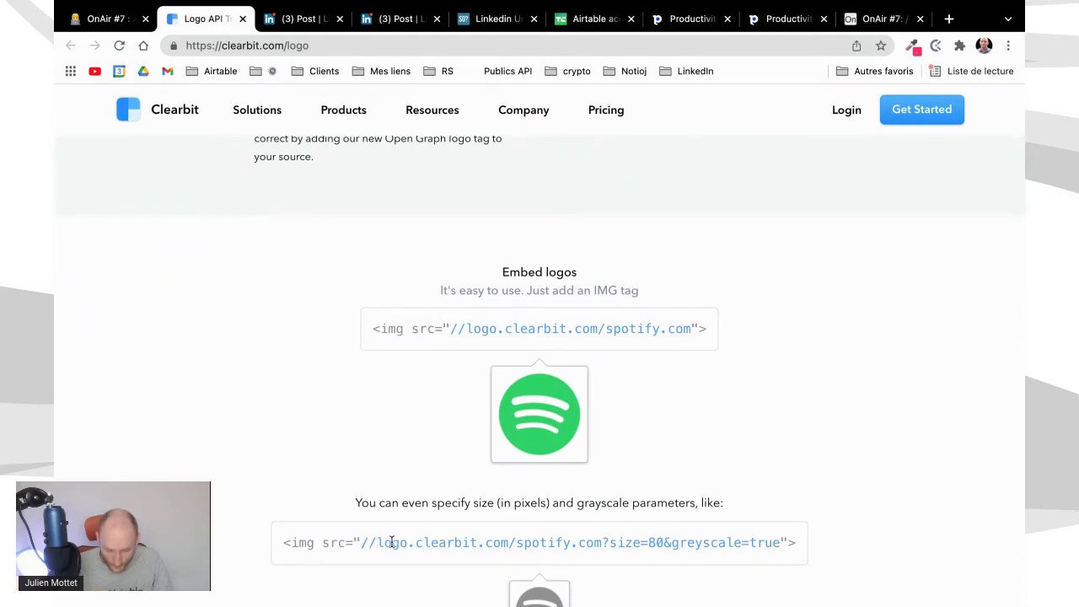
drag(378, 542, 691, 330)
click(468, 329)
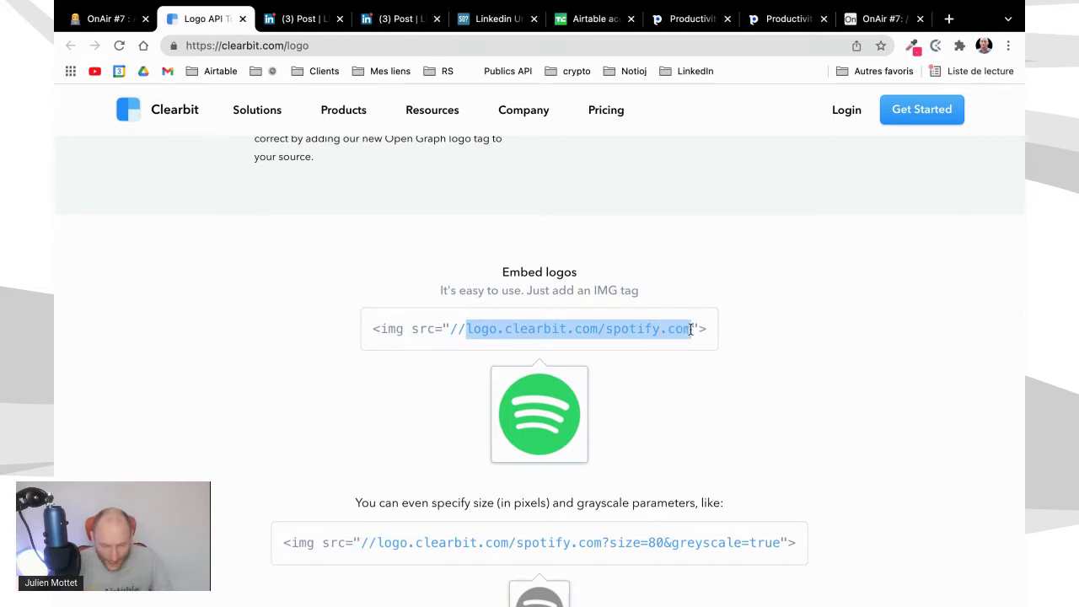
key(super+c)
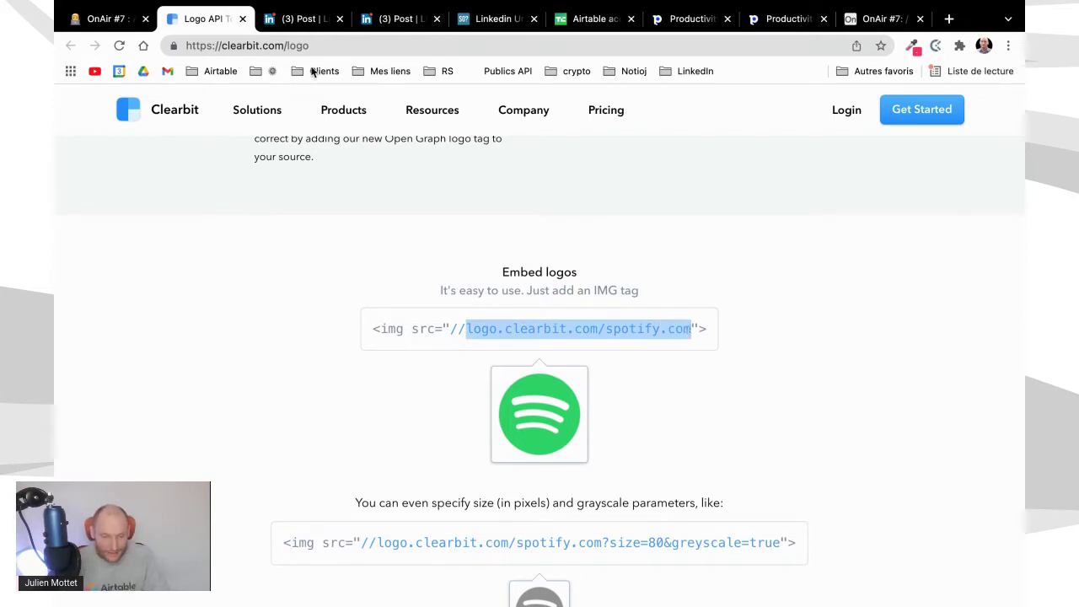
click(310, 46)
key(super+v)
key(Return)
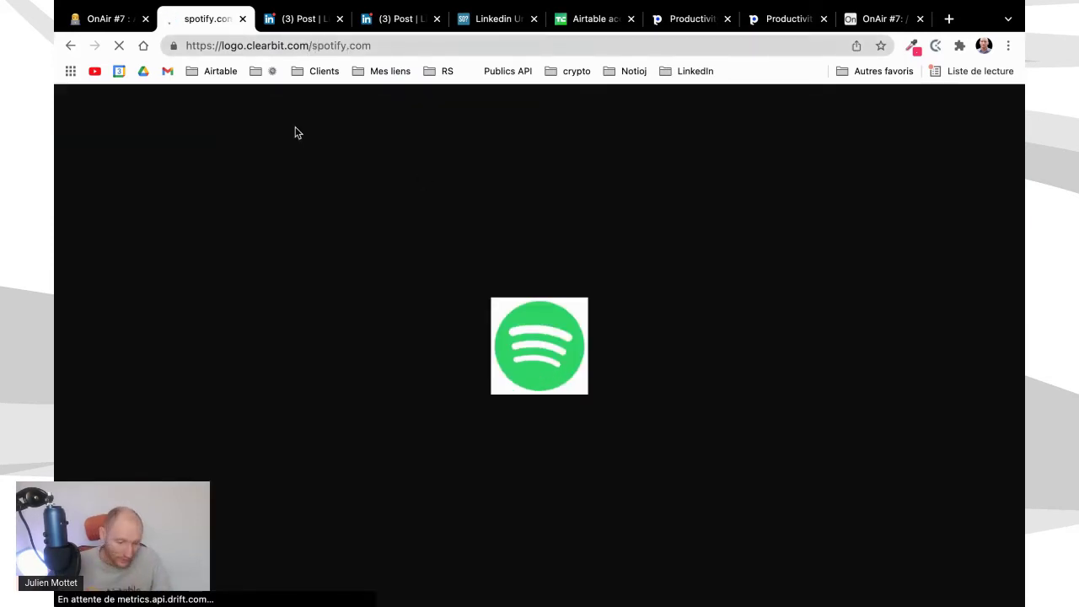
Replace spotify with ey in the logo address and load logo.clearbit.com/ey.com.
drag(312, 48, 334, 48)
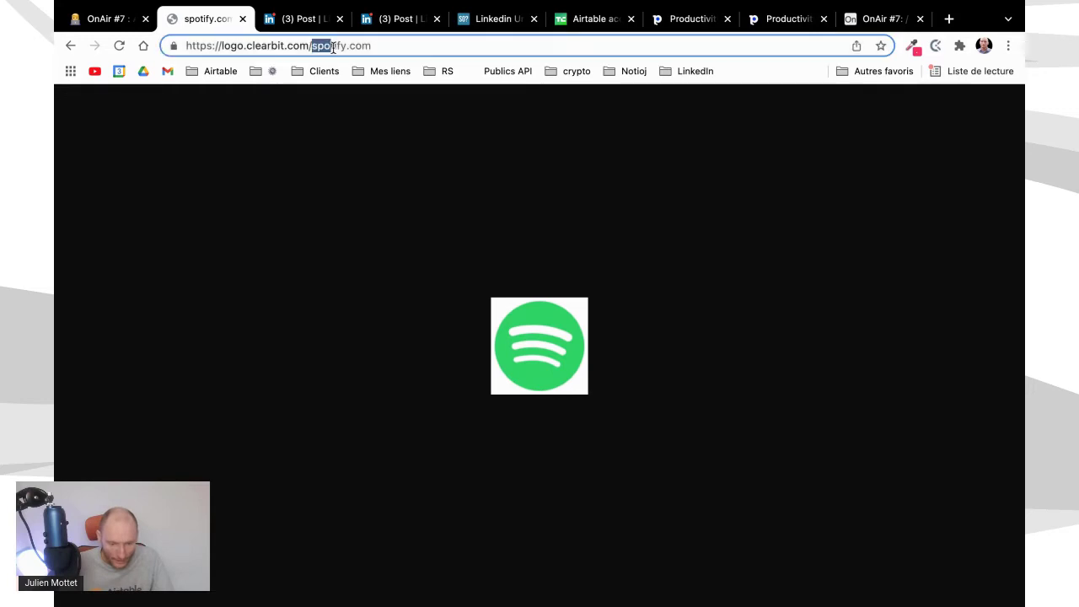
text(eu)
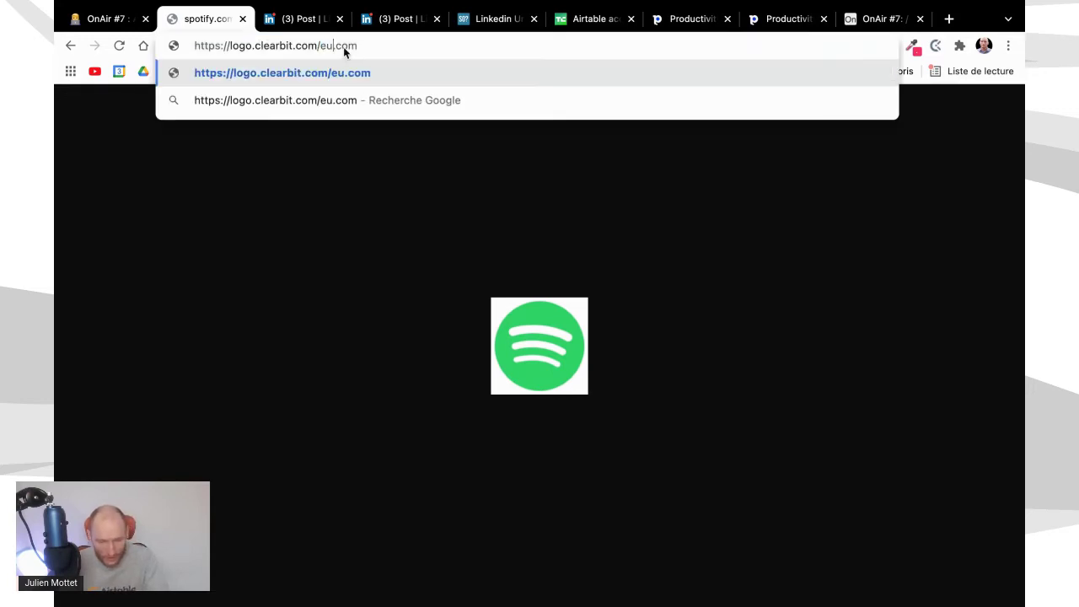
key(BackSpace)
text(y)
key(Return)
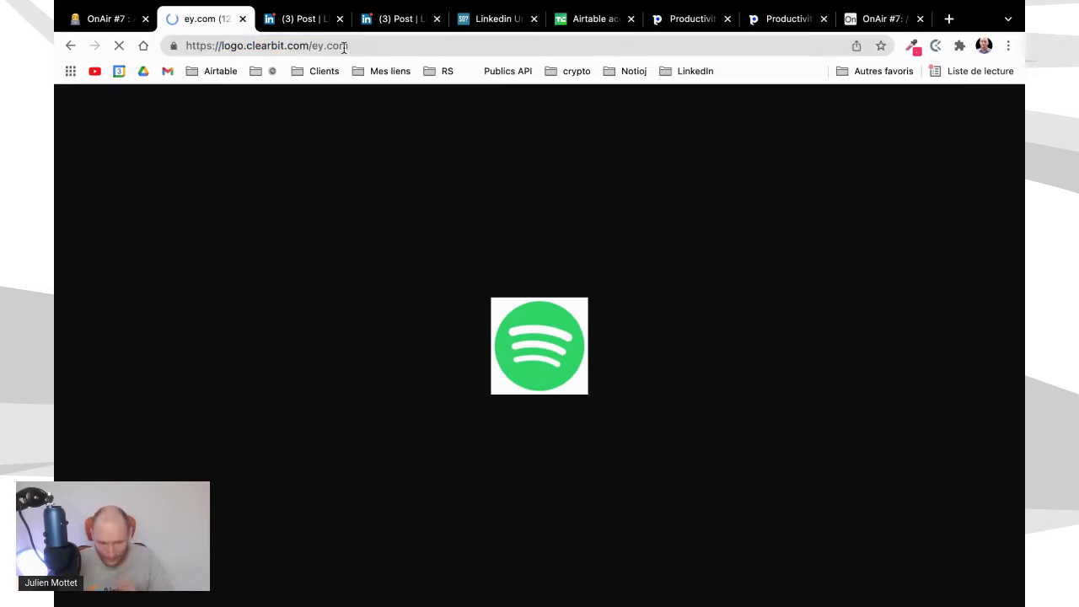
Replace ey with ebay in the logo address and load logo.clearbit.com/ebay.com.
click(319, 48)
click(321, 46)
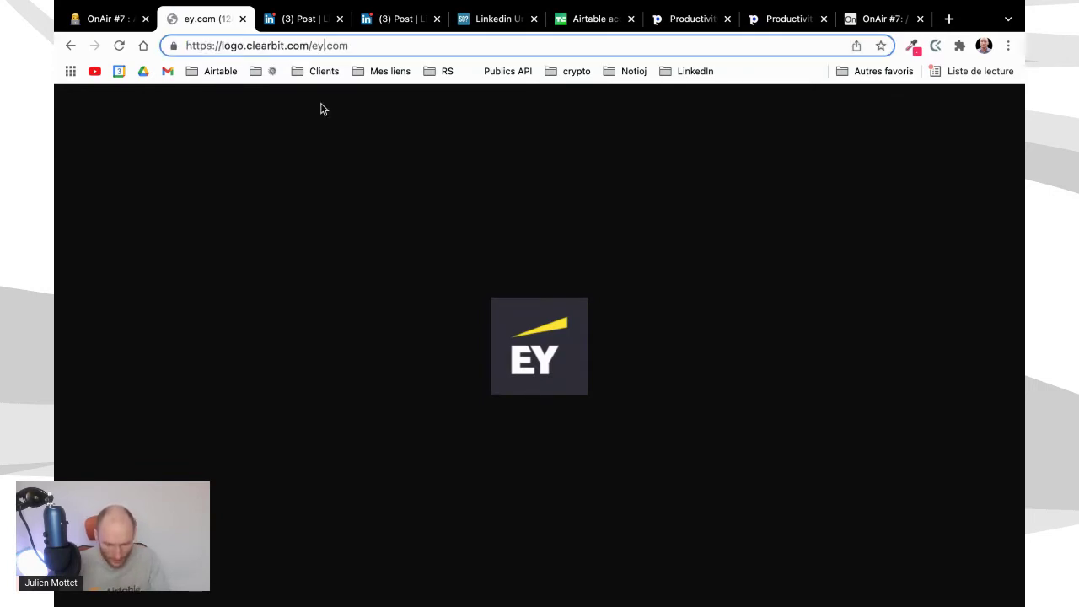
key(BackSpace)
text(b)
key(End)
text(y)
key(Return)
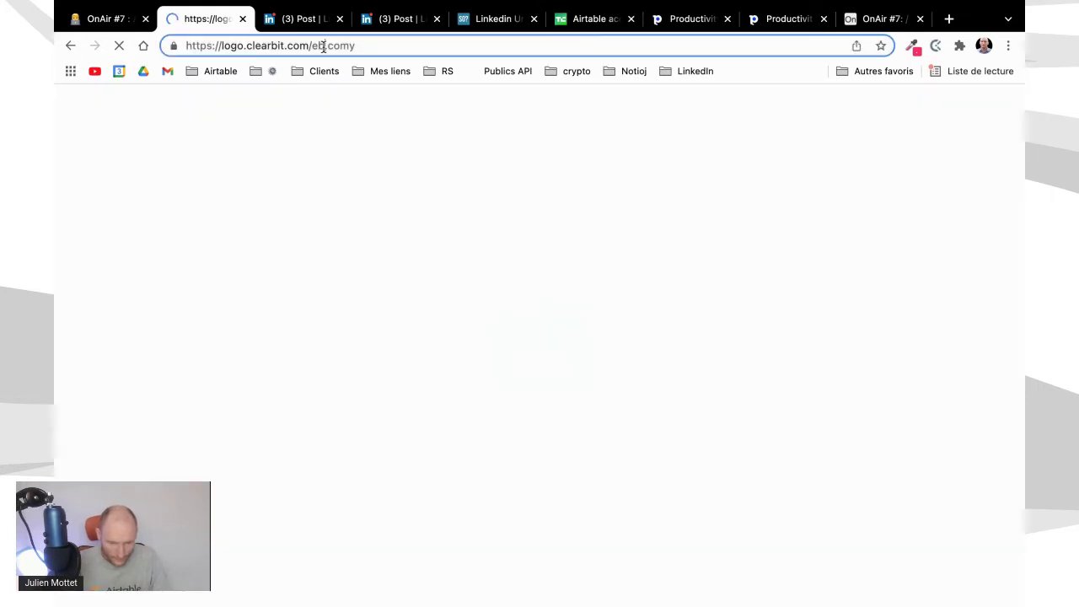
click(323, 48)
click(326, 46)
text(ay)
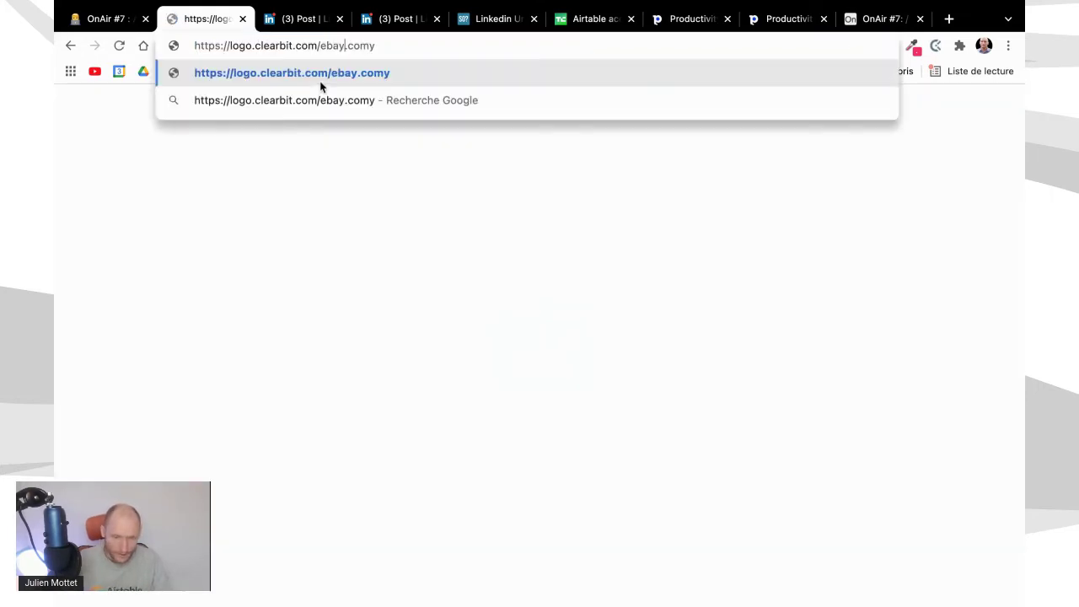
key(BackSpace)
key(Return)
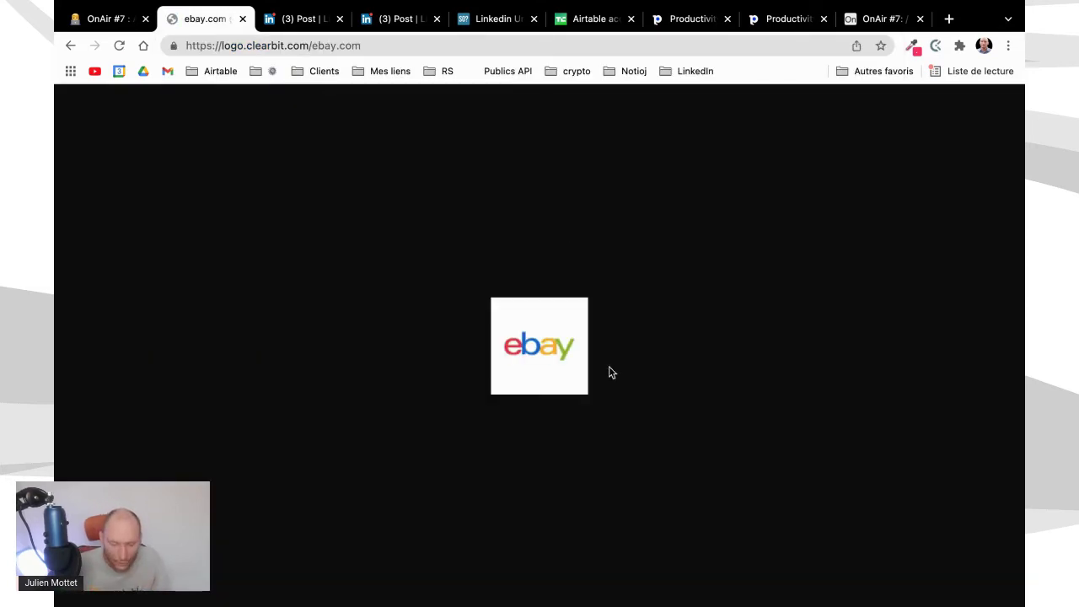
right_click(544, 342)
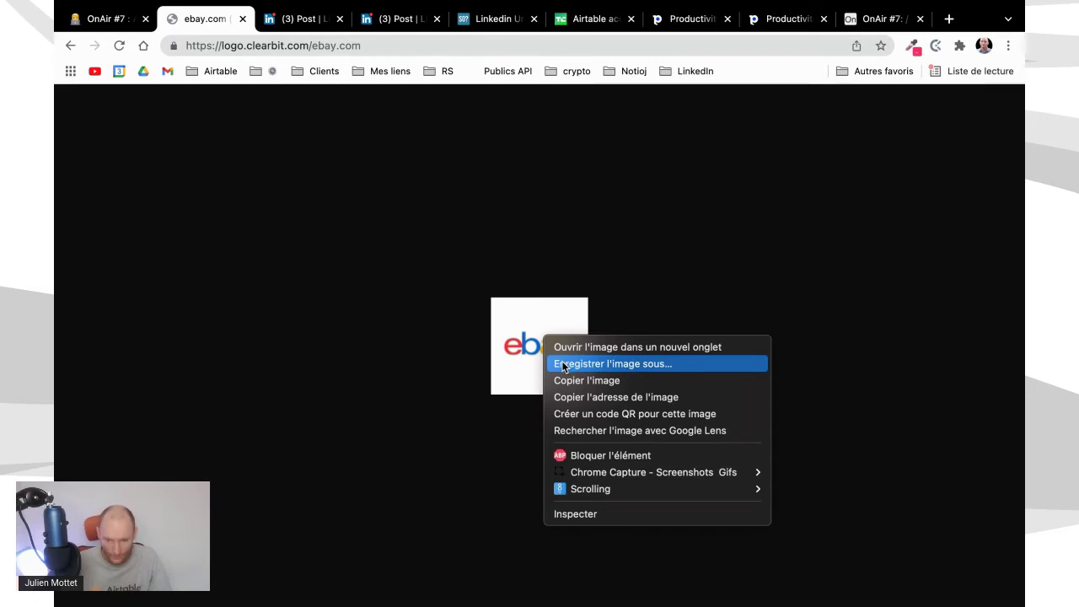
click(644, 262)
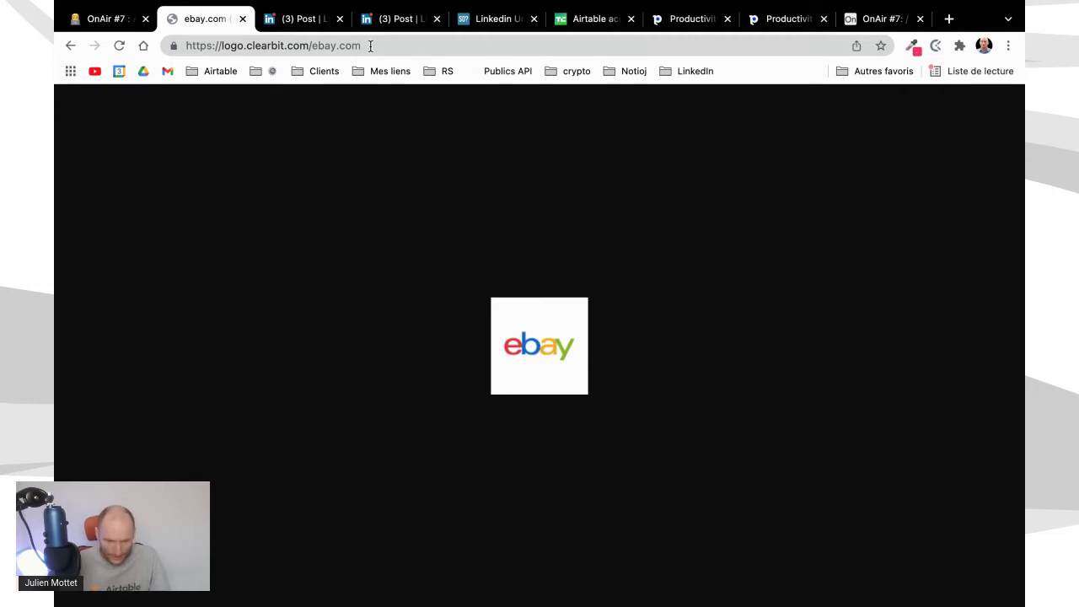
Switch to the OnAir #7 Airtable base and enter ey, facebook and google as names in the three / LOGO / records.
click(304, 18)
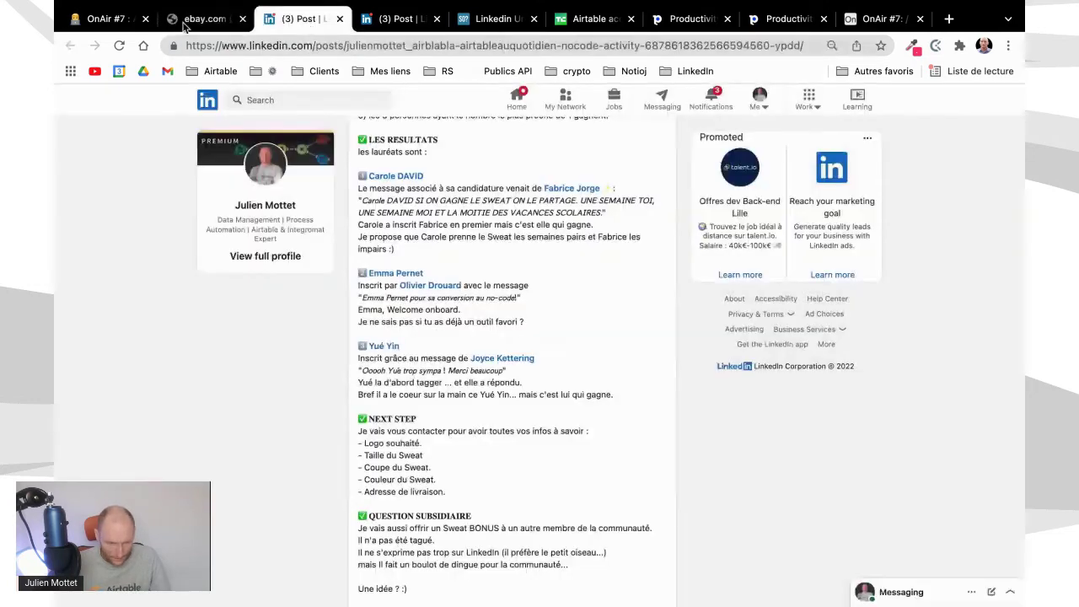
click(866, 25)
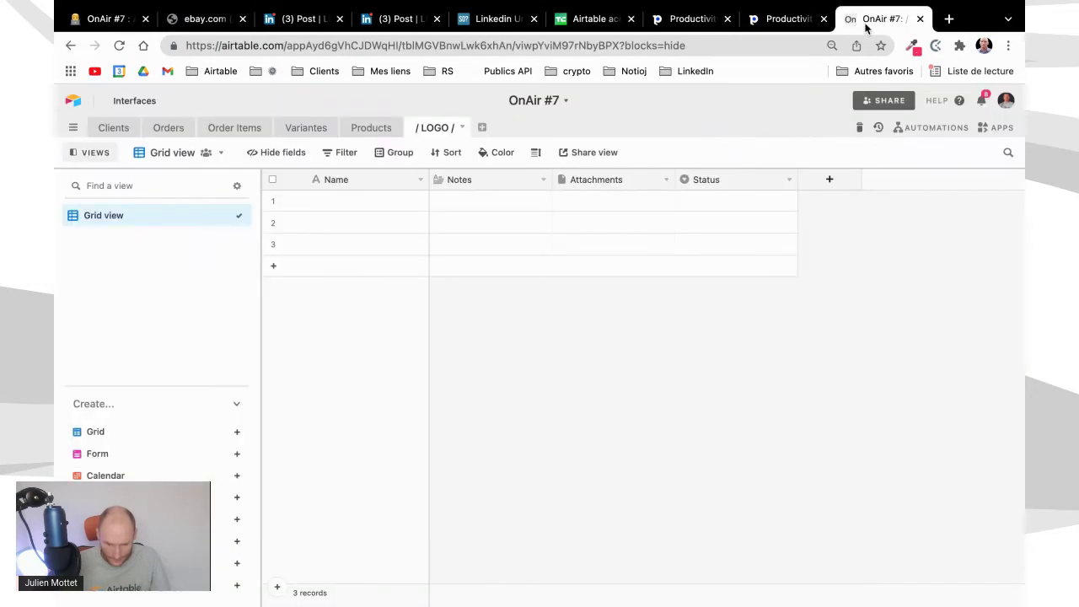
click(482, 203)
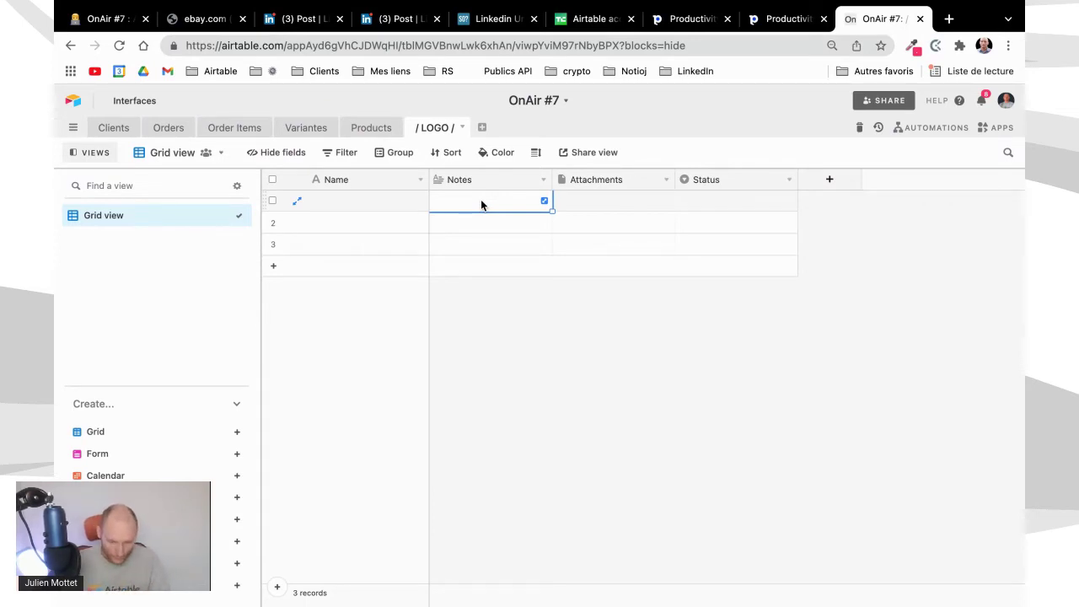
click(371, 204)
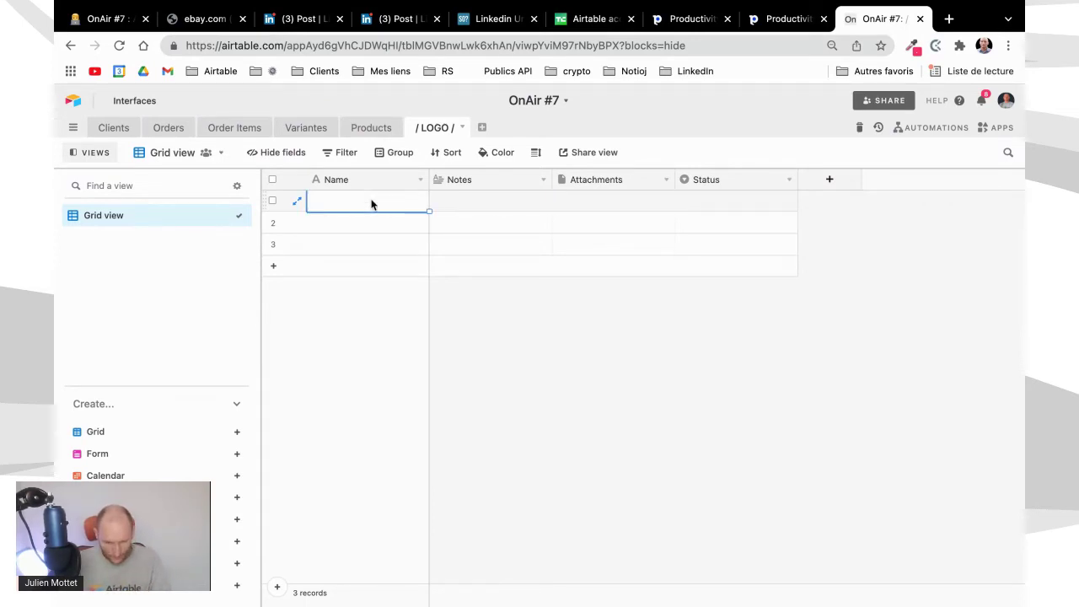
text(ey)
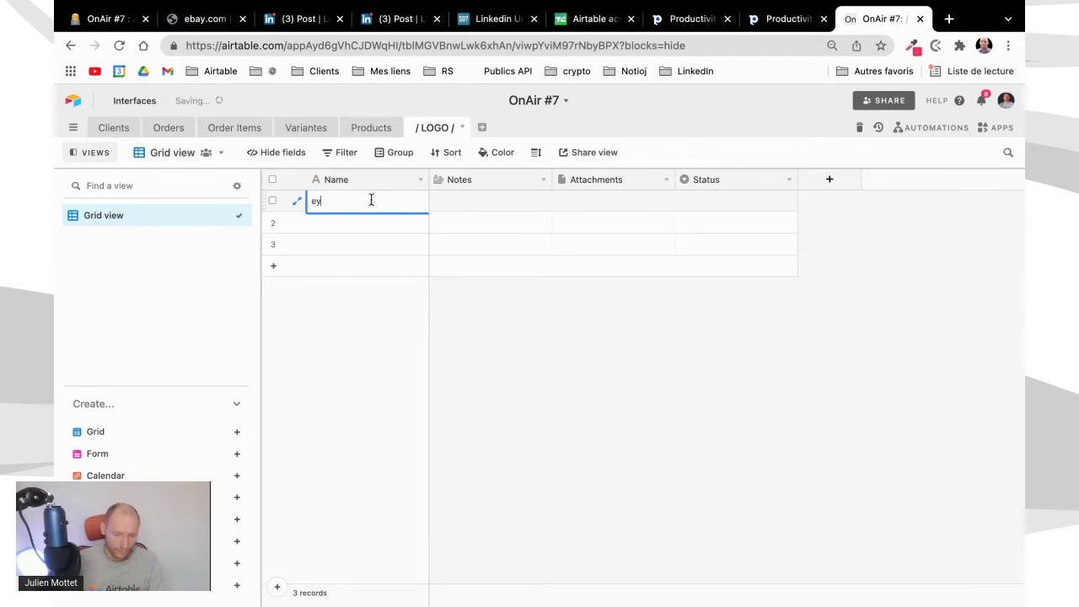
click(361, 224)
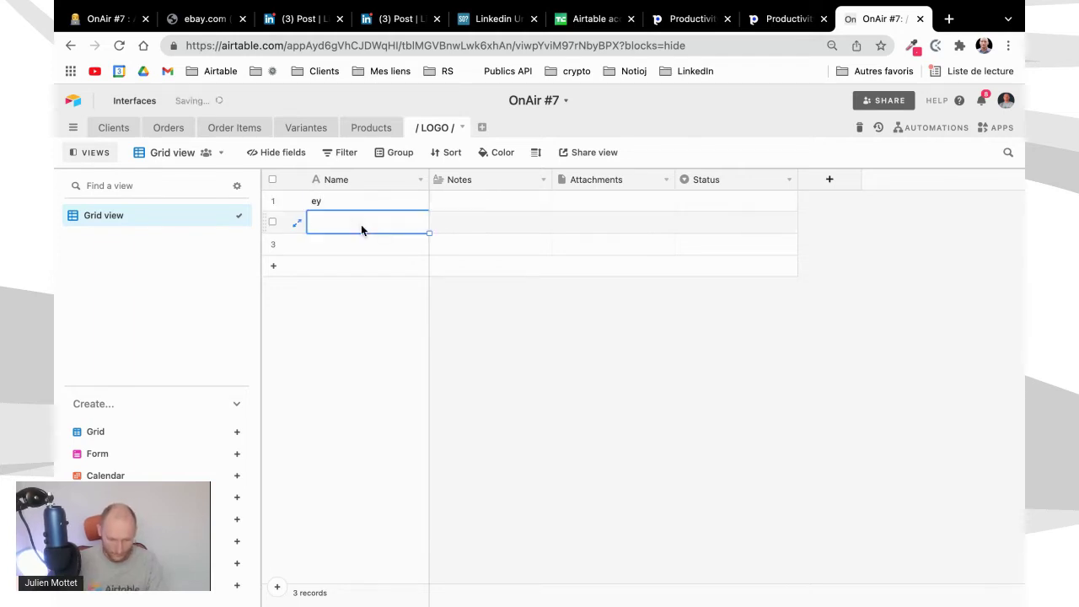
text(facebook)
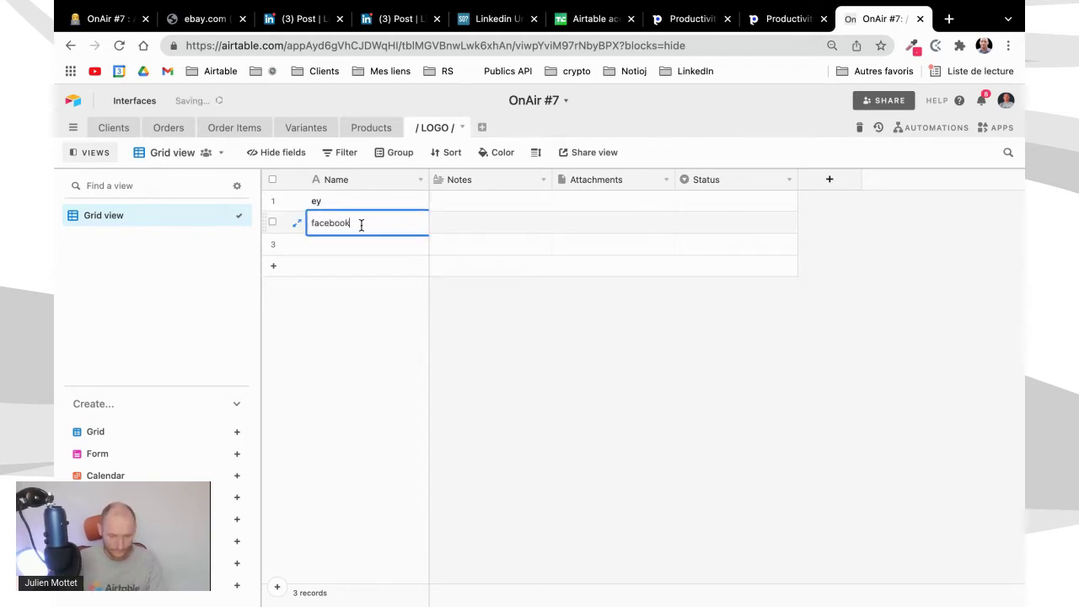
click(359, 250)
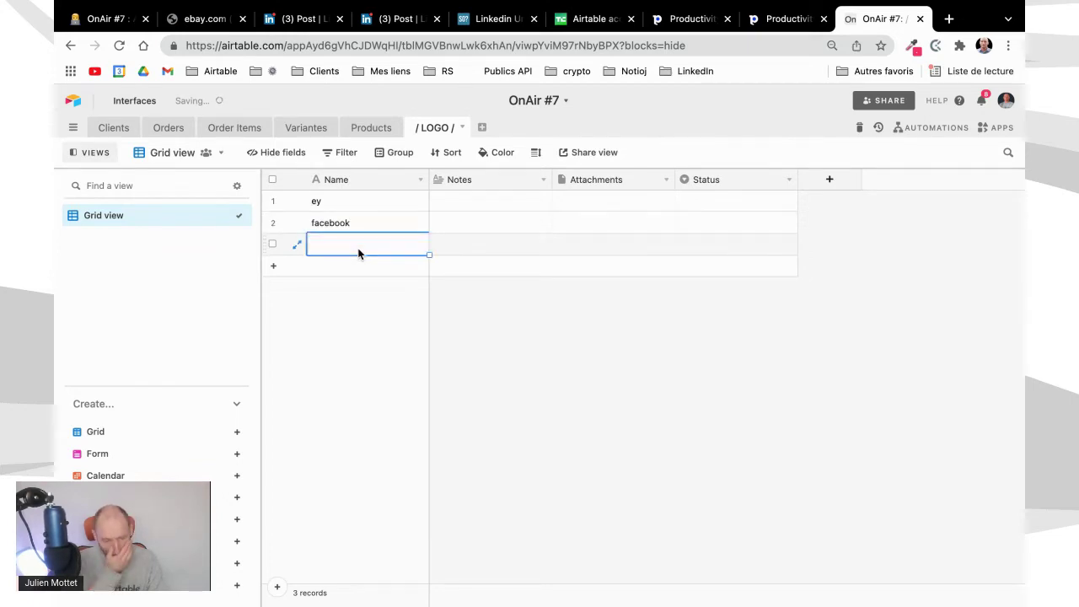
text(google)
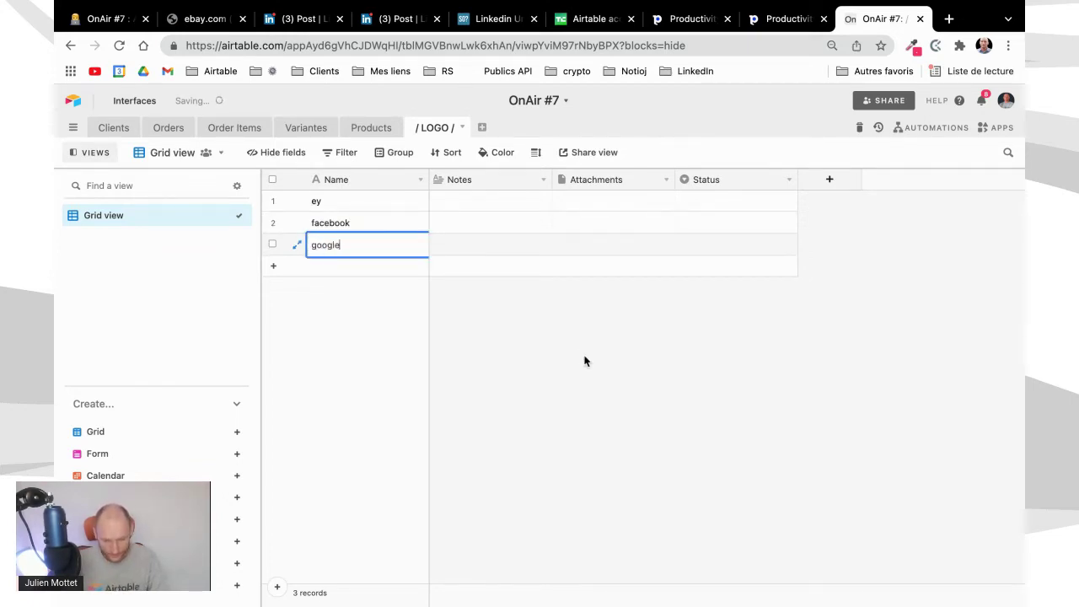
click(582, 322)
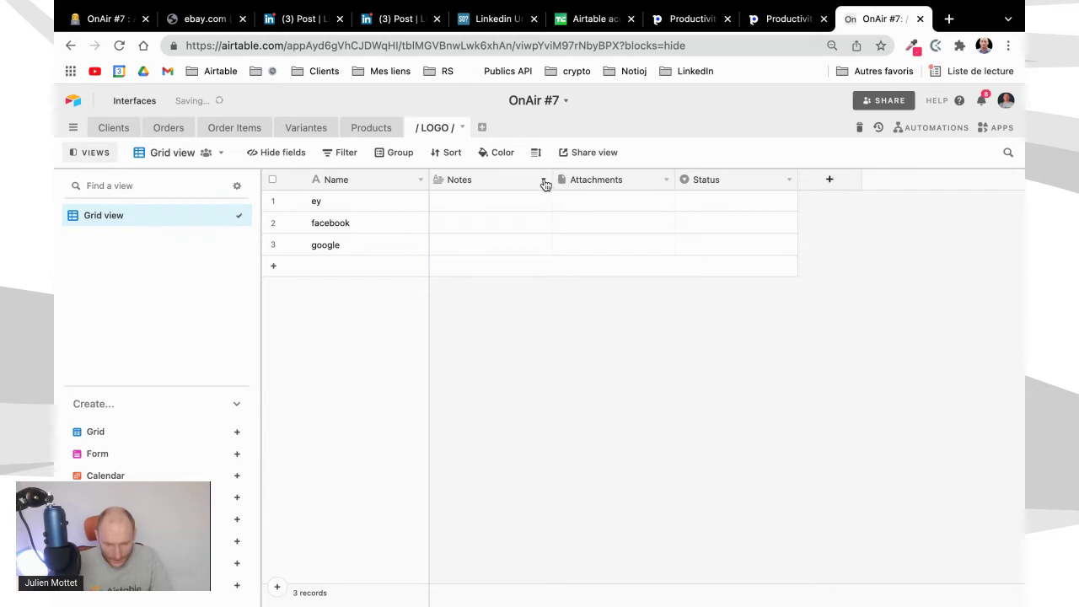
Delete the Notes field and change the Status field's name to Lancer la recherche.
click(544, 180)
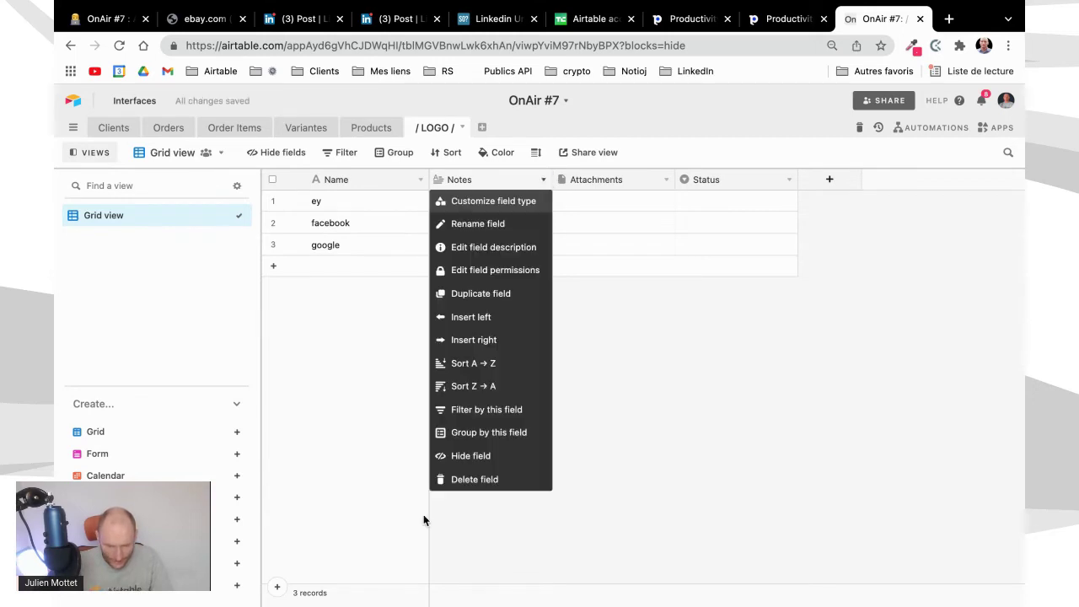
click(453, 479)
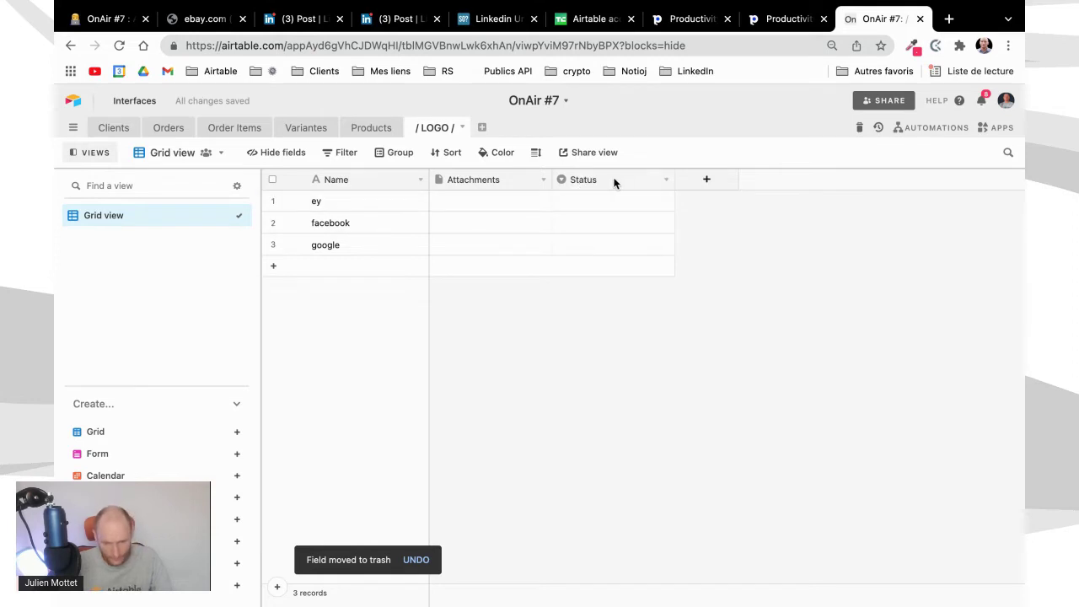
click(666, 180)
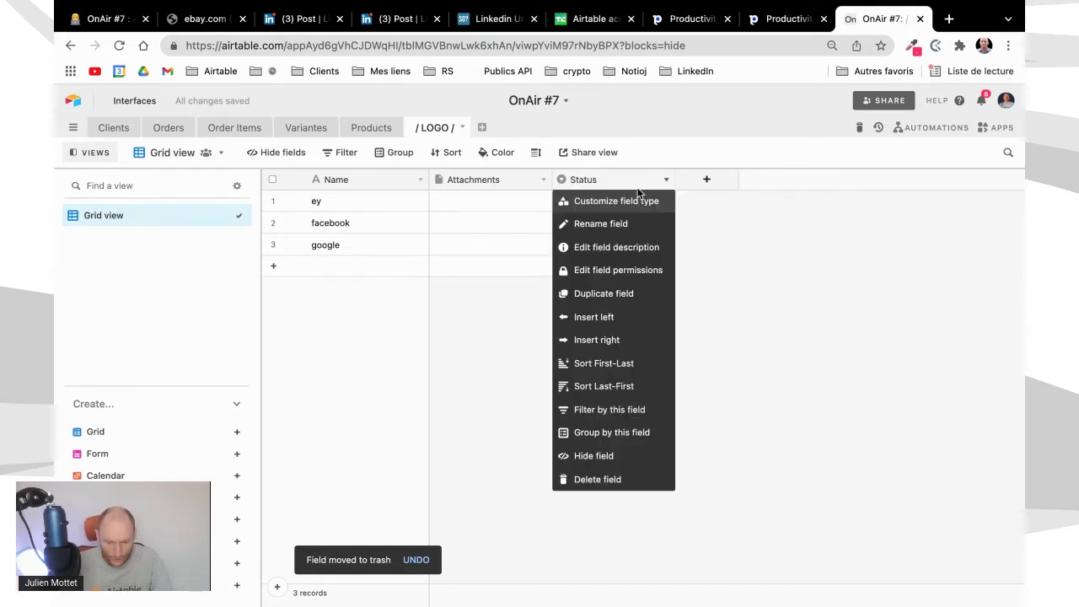
click(625, 203)
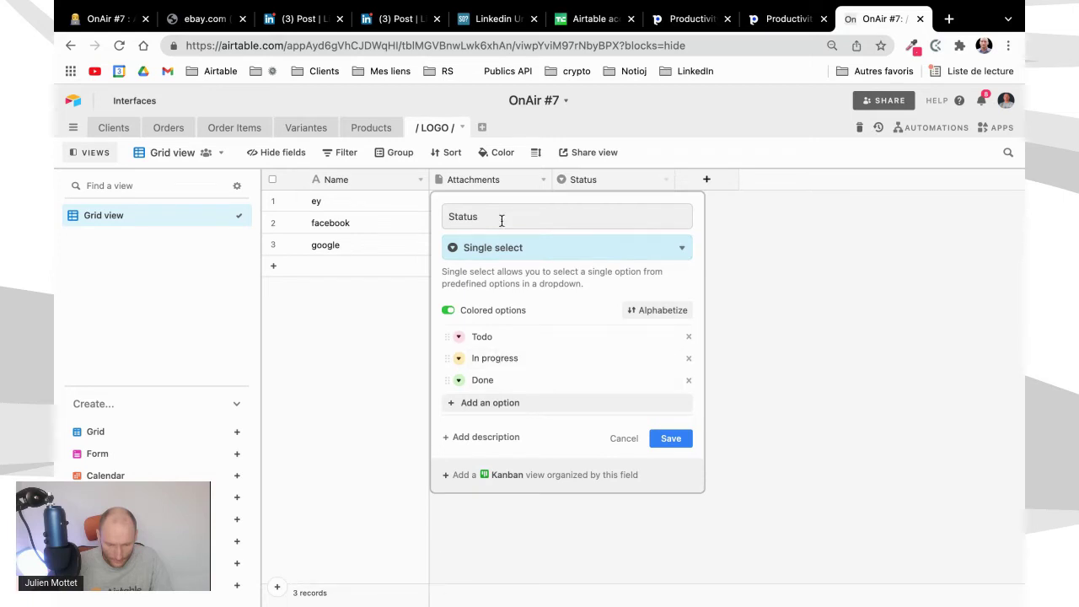
drag(497, 217, 452, 212)
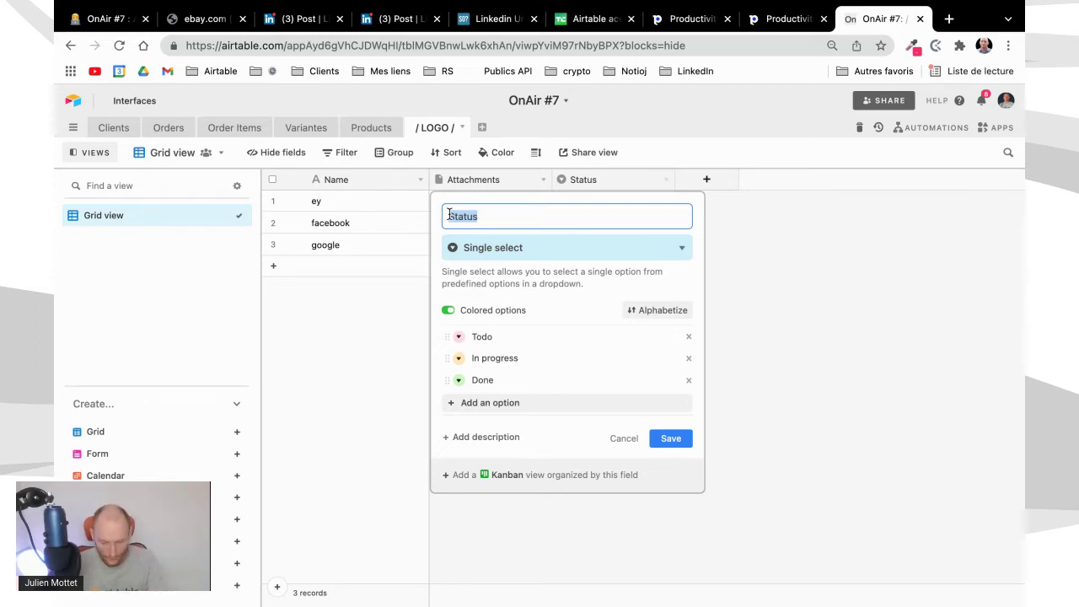
key(BackSpace)
text(Recherche Imag)
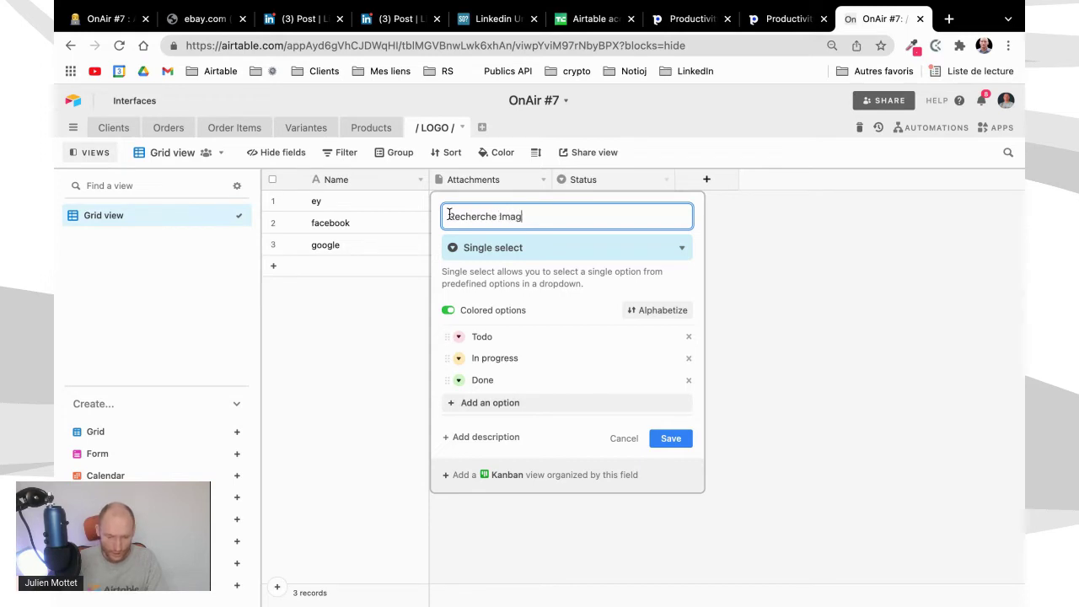
text(e)
key(super+a)
text(Lanc)
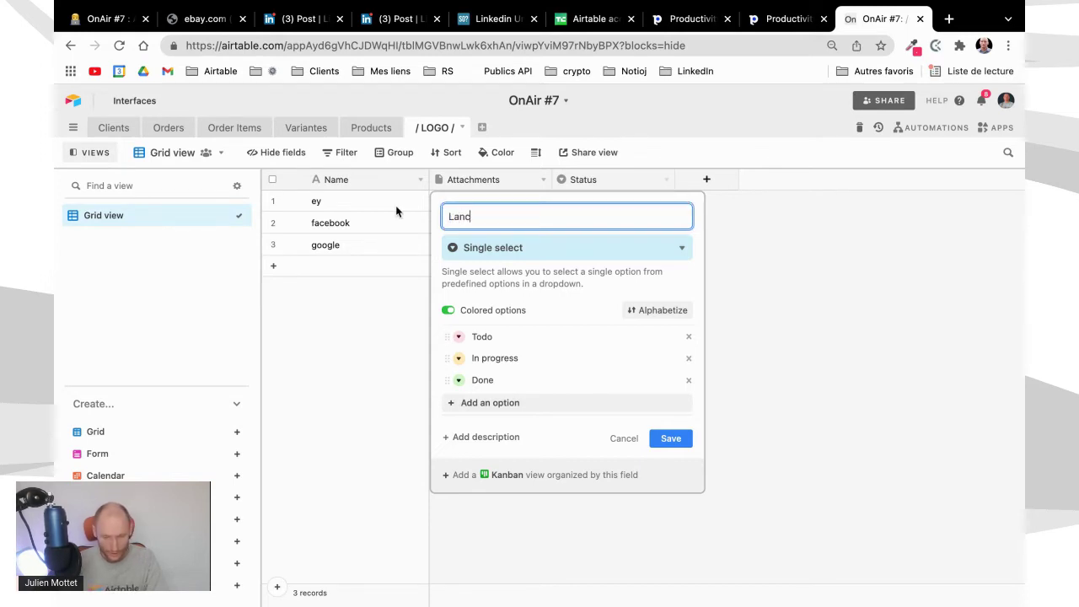
text(er la rechercher)
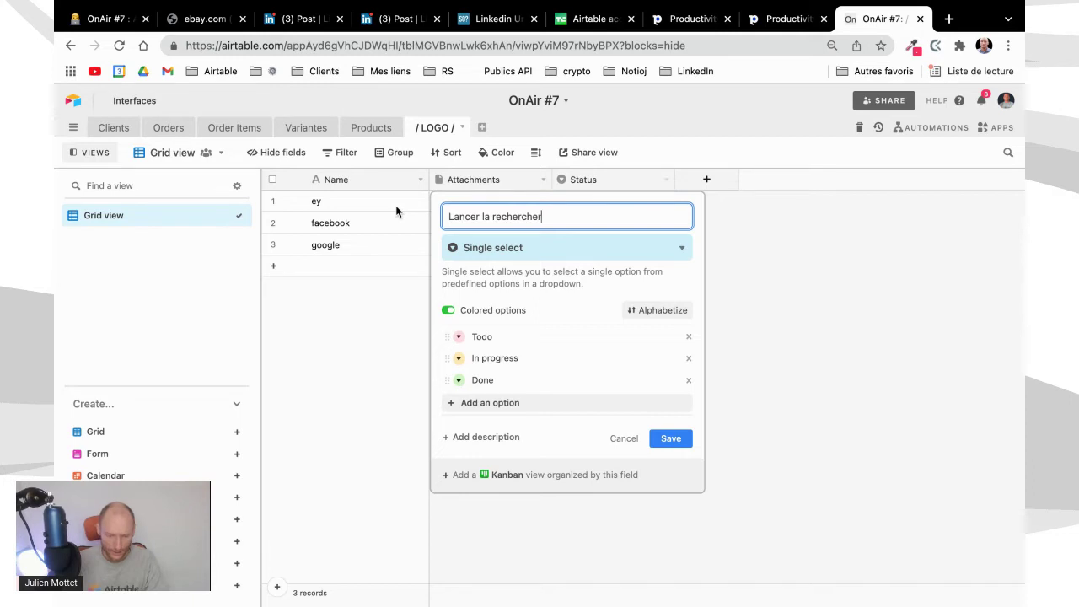
key(BackSpace)
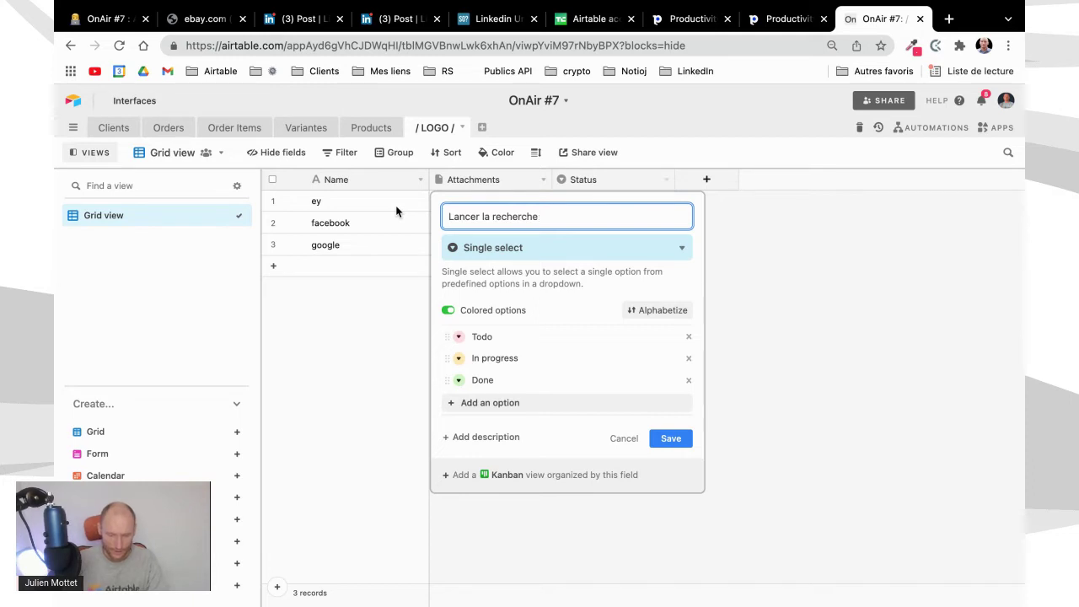
Remove the Todo and In progress options, rename the Done option as Go, and save the field.
click(689, 337)
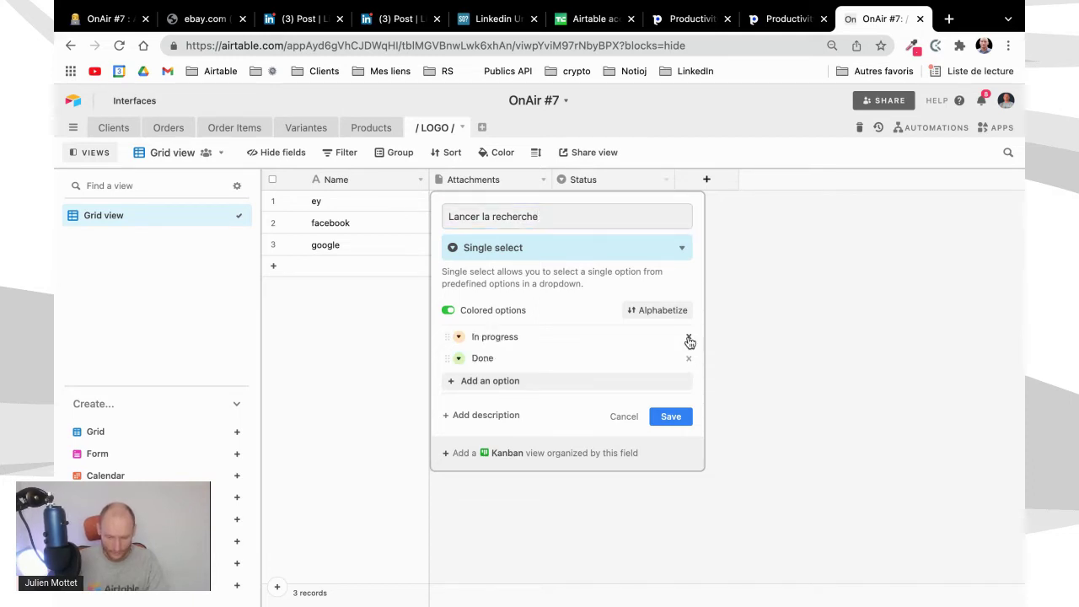
click(689, 336)
click(502, 342)
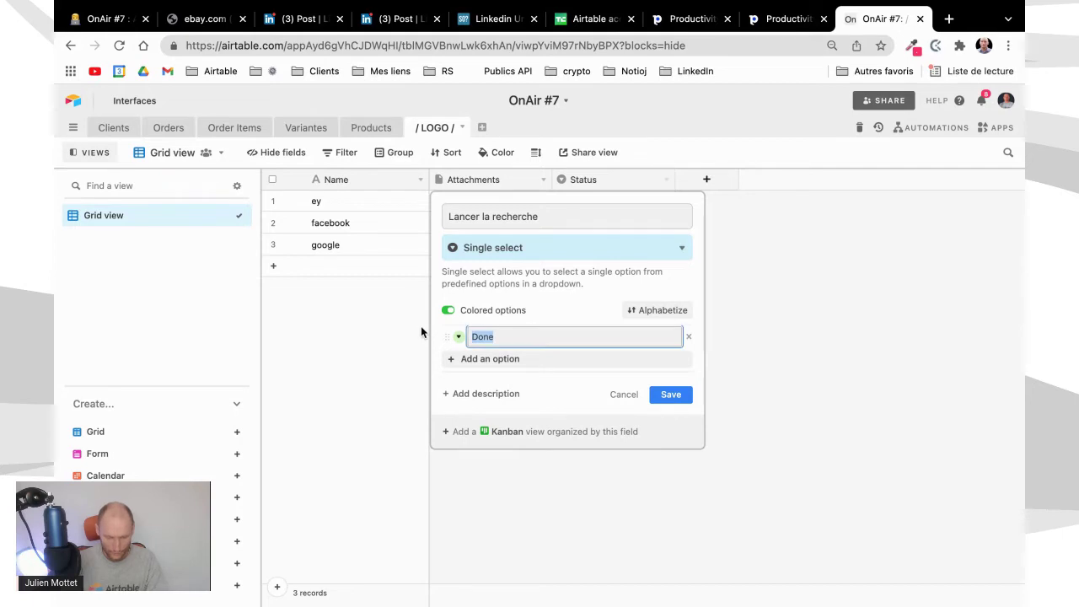
text(Go)
click(671, 395)
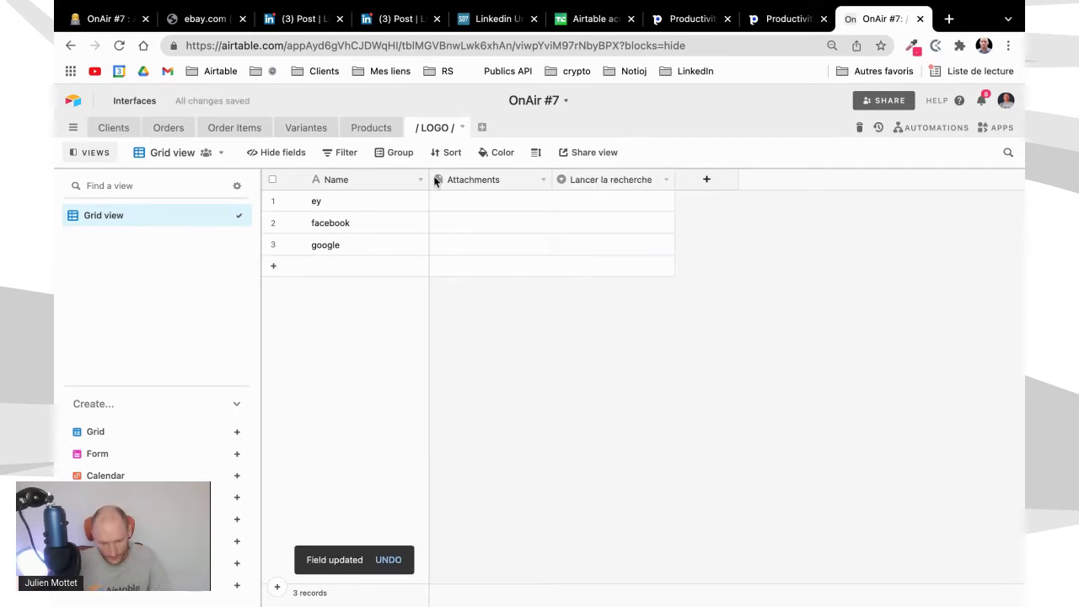
Move the Lancer la recherche field before Attachments and set it to Go for the ey record.
drag(427, 178, 428, 179)
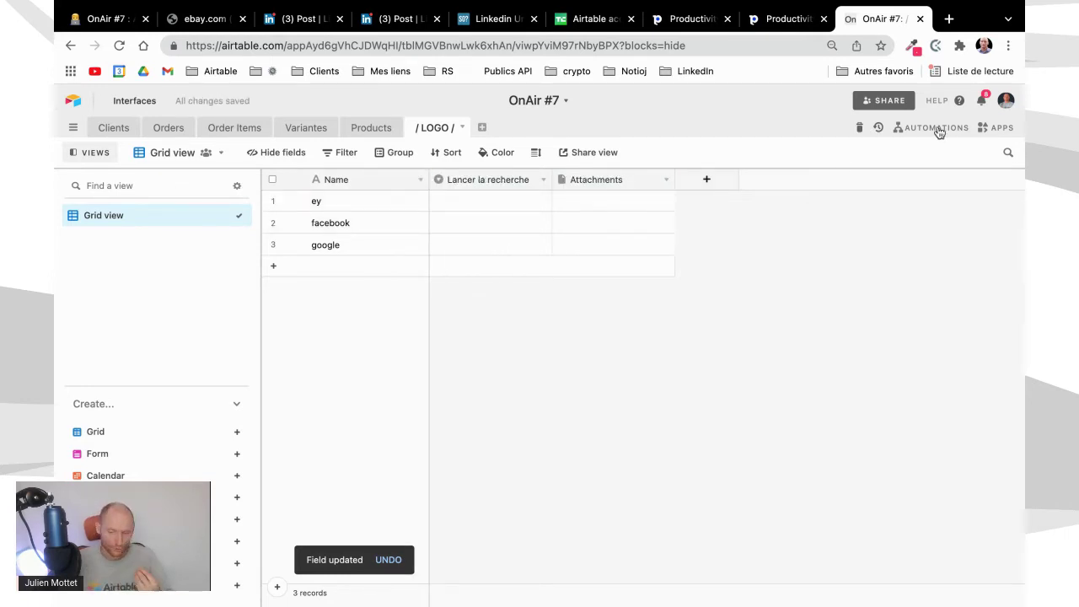
click(459, 201)
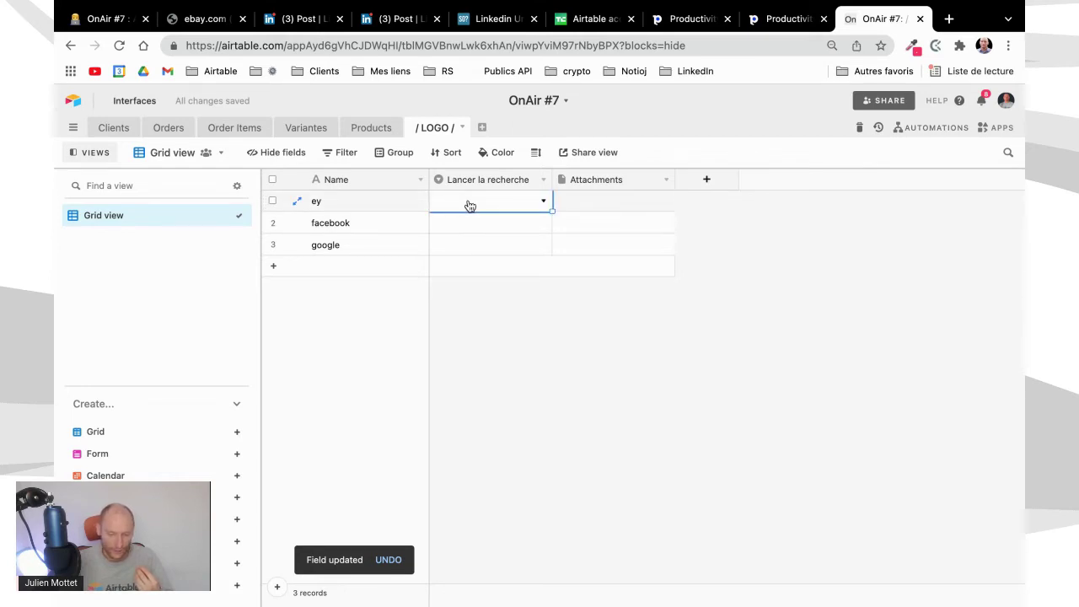
click(543, 206)
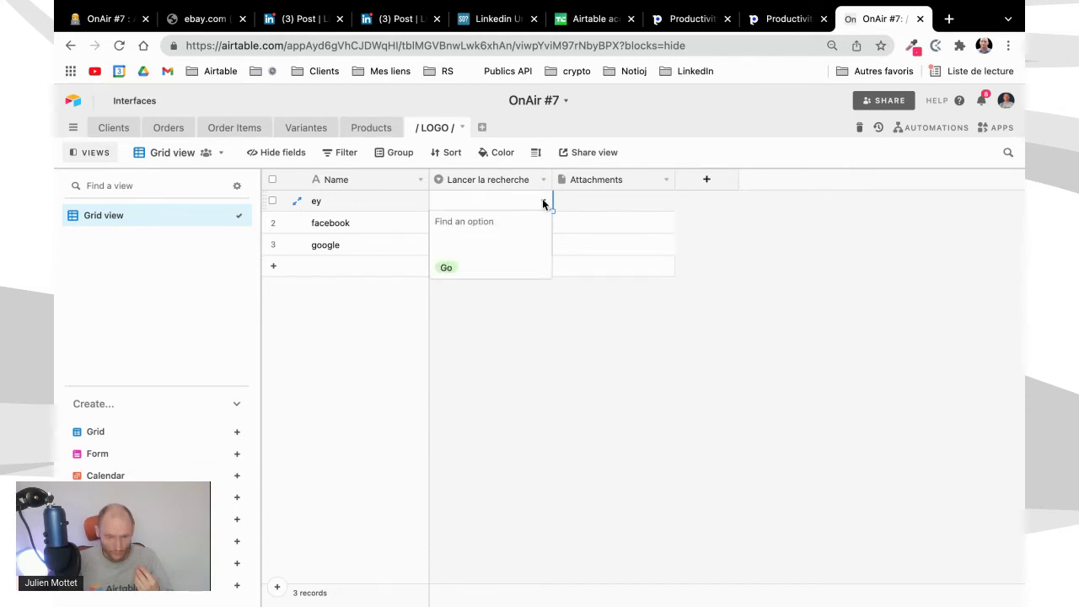
click(450, 268)
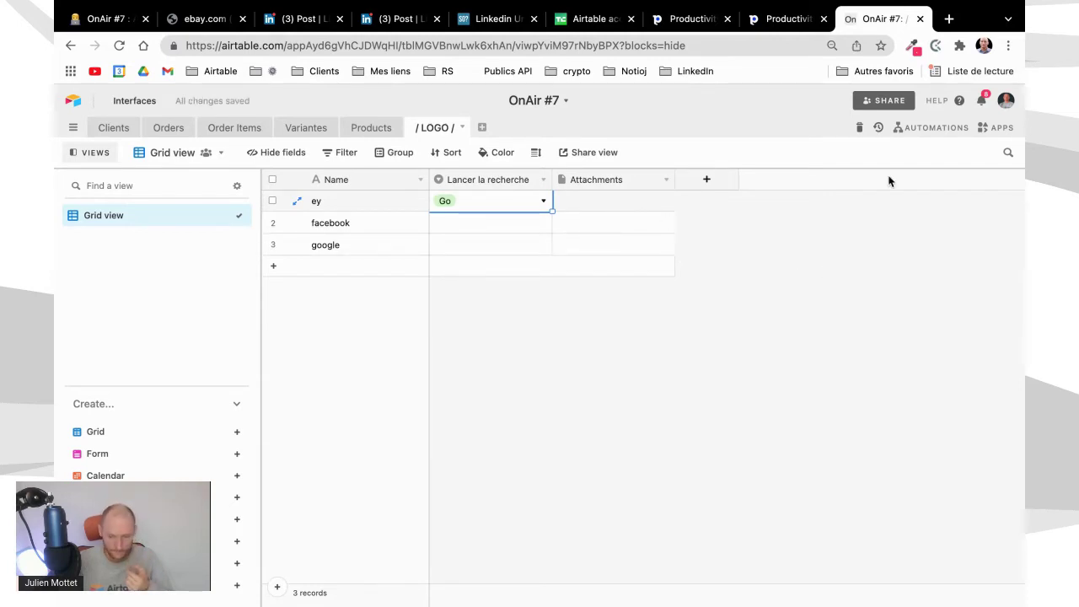
Create a custom automation in the base and name it GetImage.
click(931, 131)
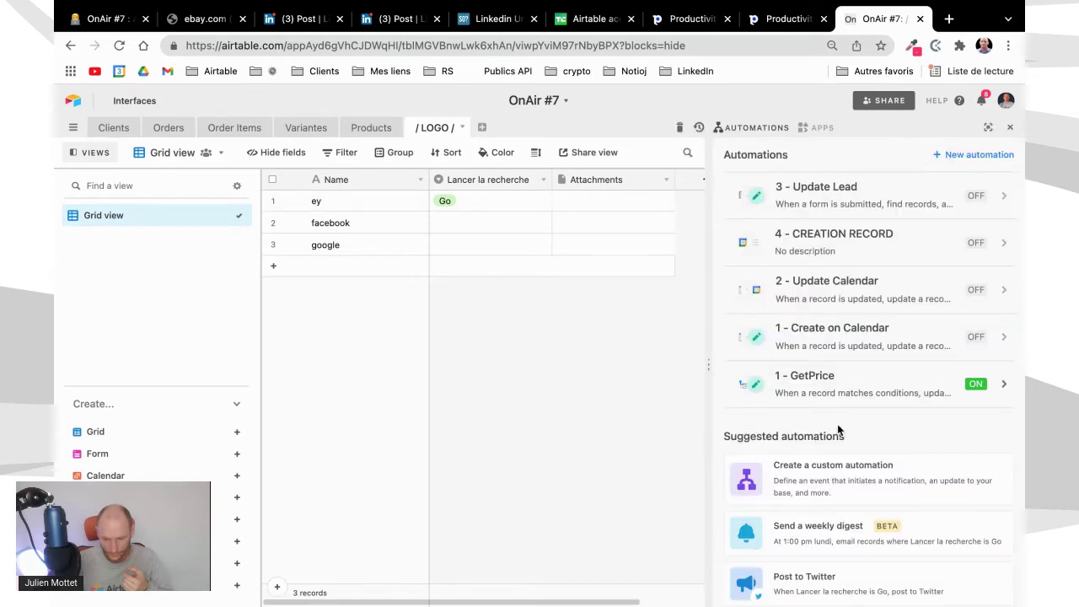
click(831, 479)
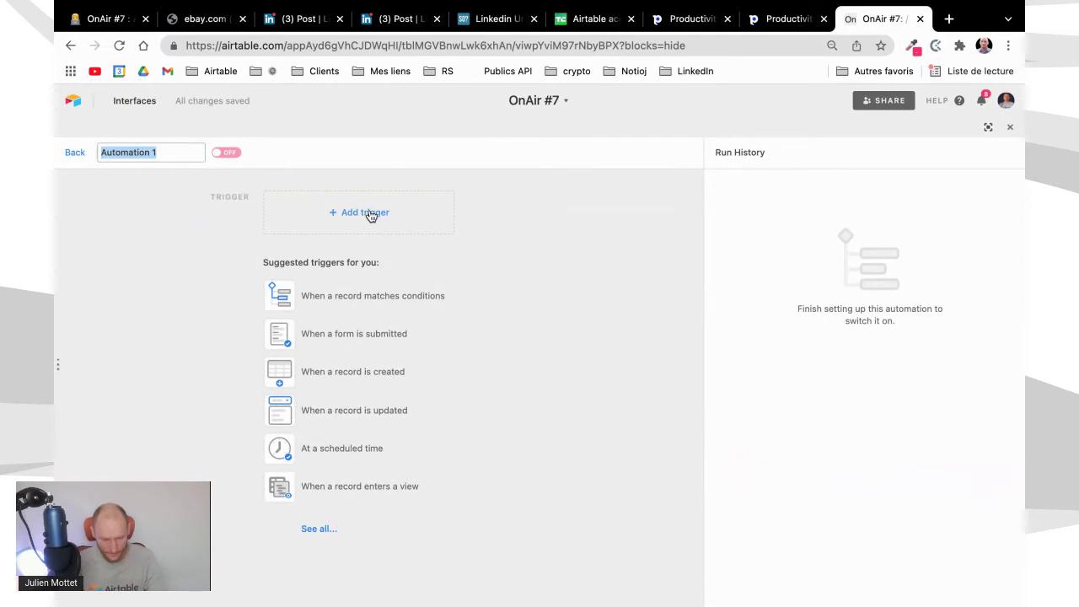
text(GetImage)
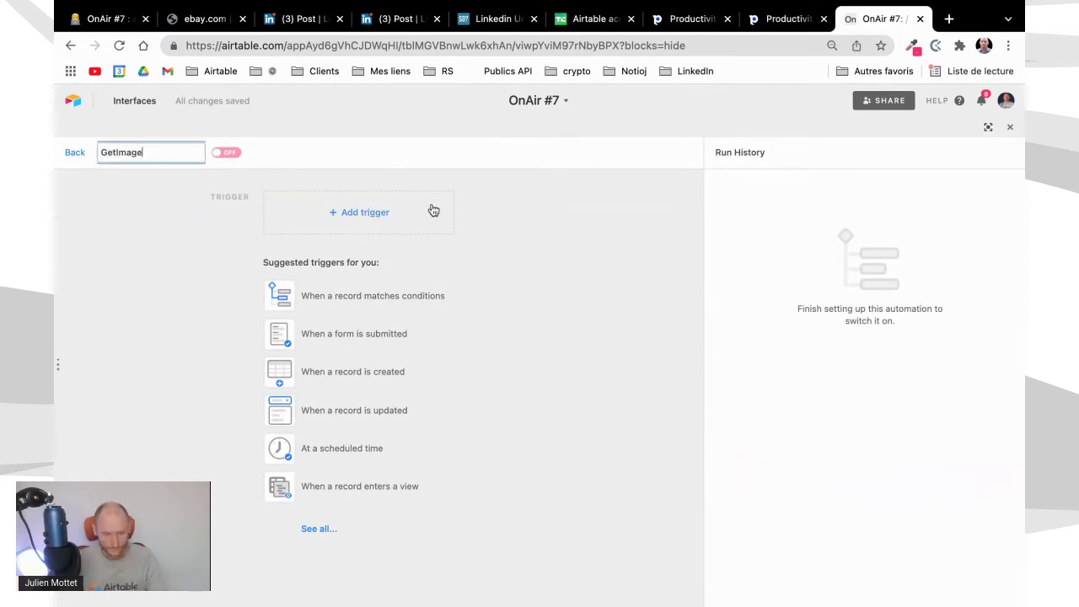
Add a When record matches conditions trigger to the GetImage automation and set its table to / LOGO /.
click(416, 214)
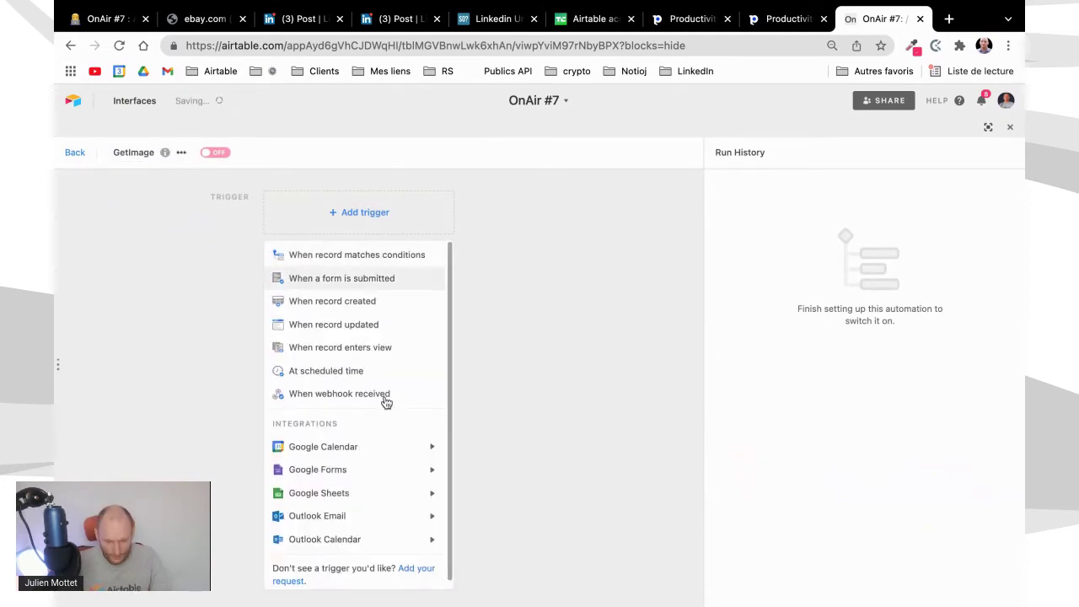
click(337, 257)
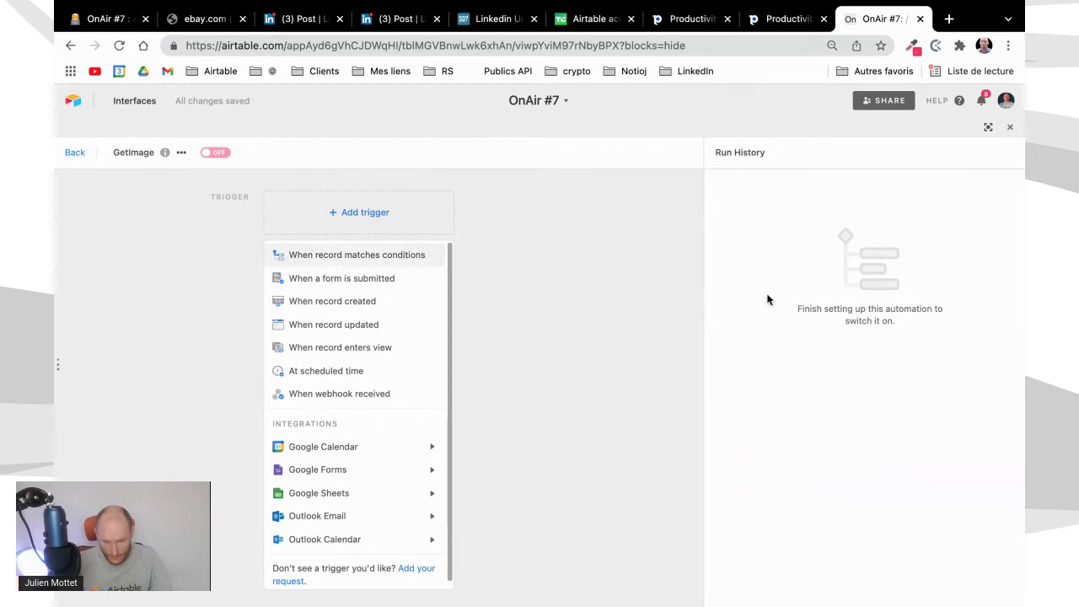
click(776, 301)
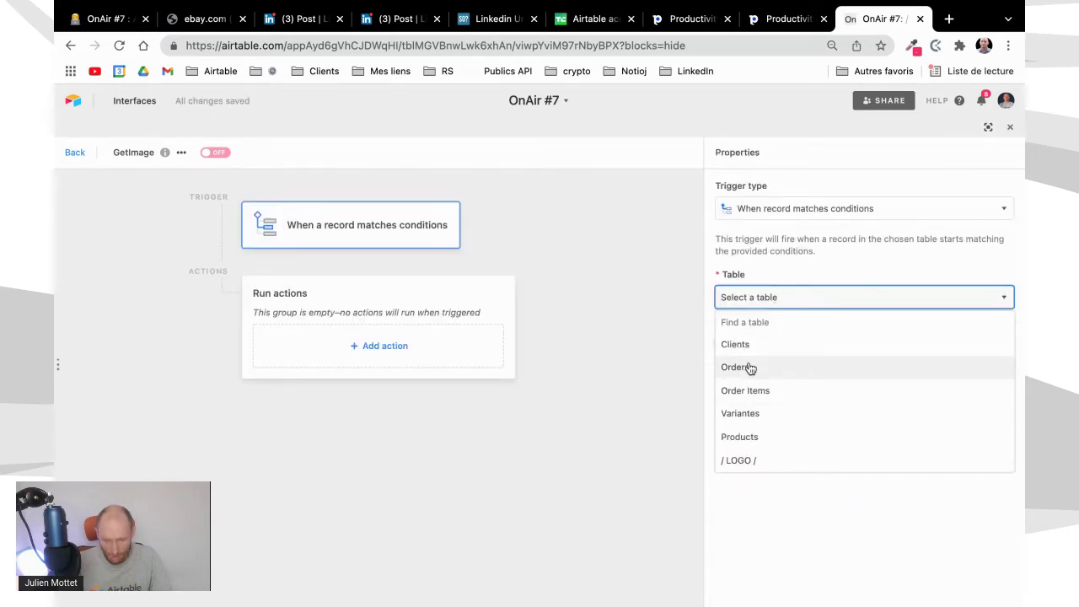
click(748, 463)
Add the trigger condition that Lancer la recherche is Go, and run the trigger test.
click(762, 359)
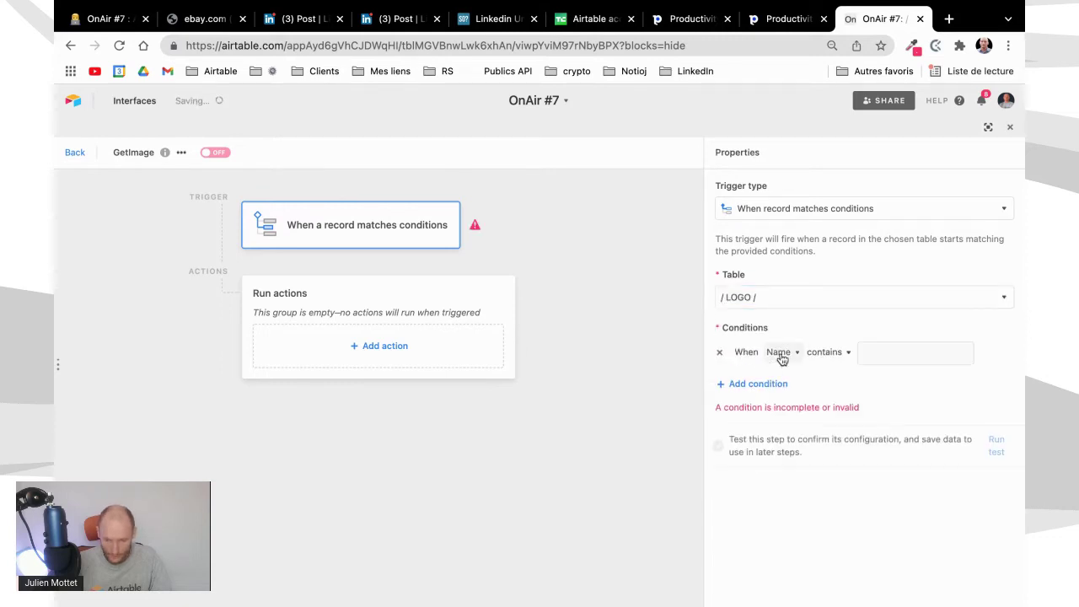
click(782, 354)
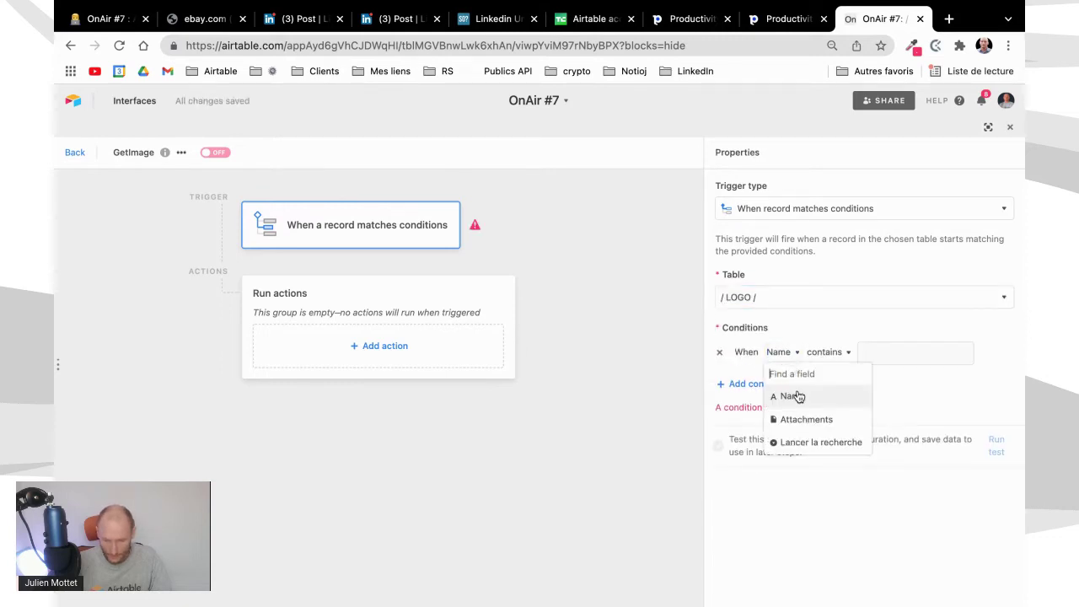
click(795, 441)
click(906, 353)
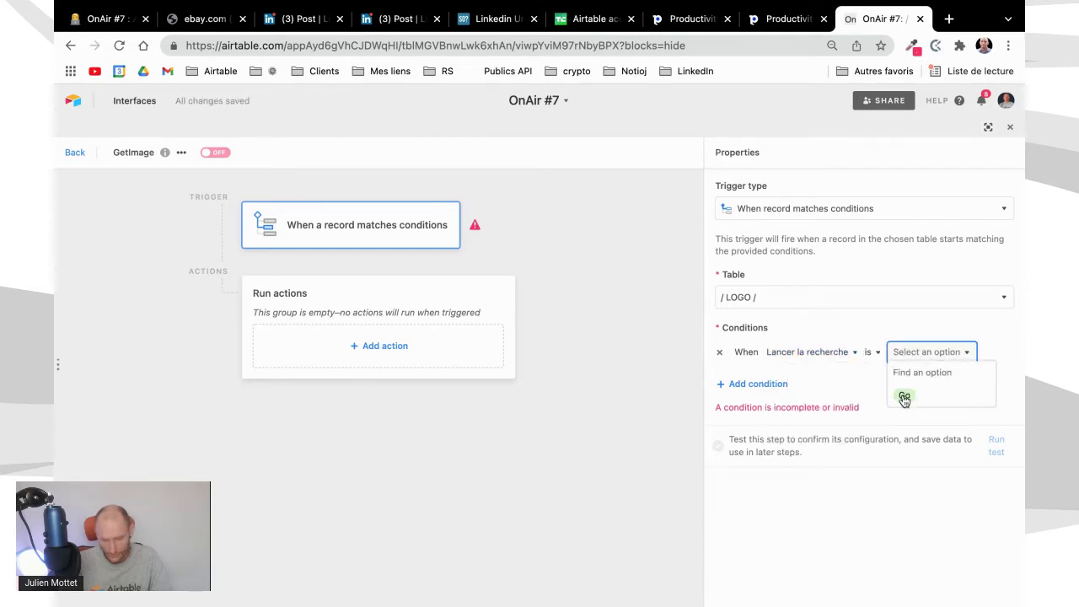
click(904, 398)
click(1003, 431)
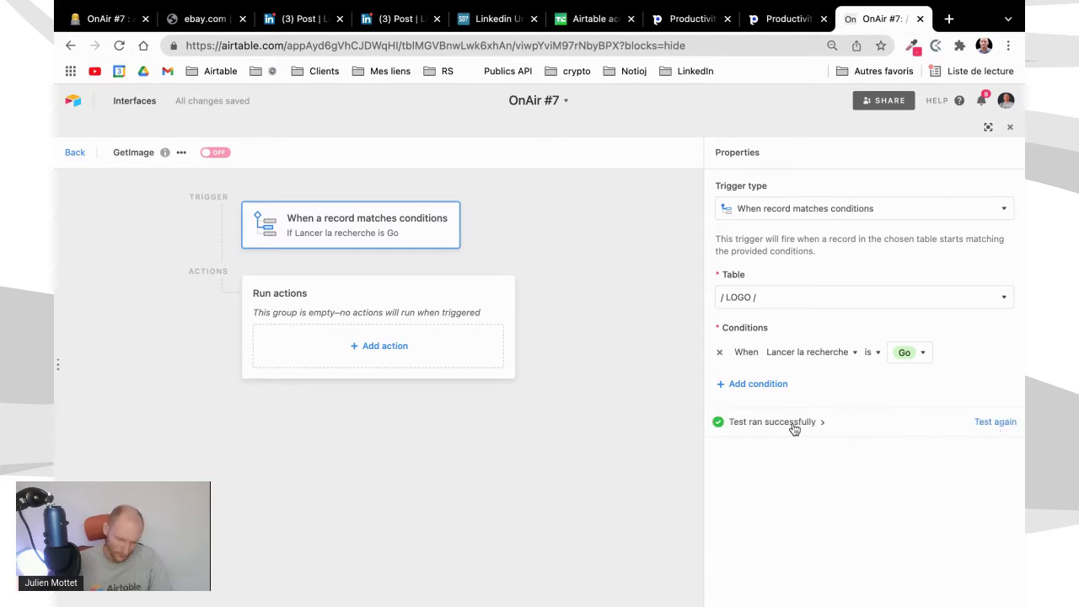
Leave the GetImage automation and set up a new field named URL_image of type URL in the / LOGO / table.
click(438, 348)
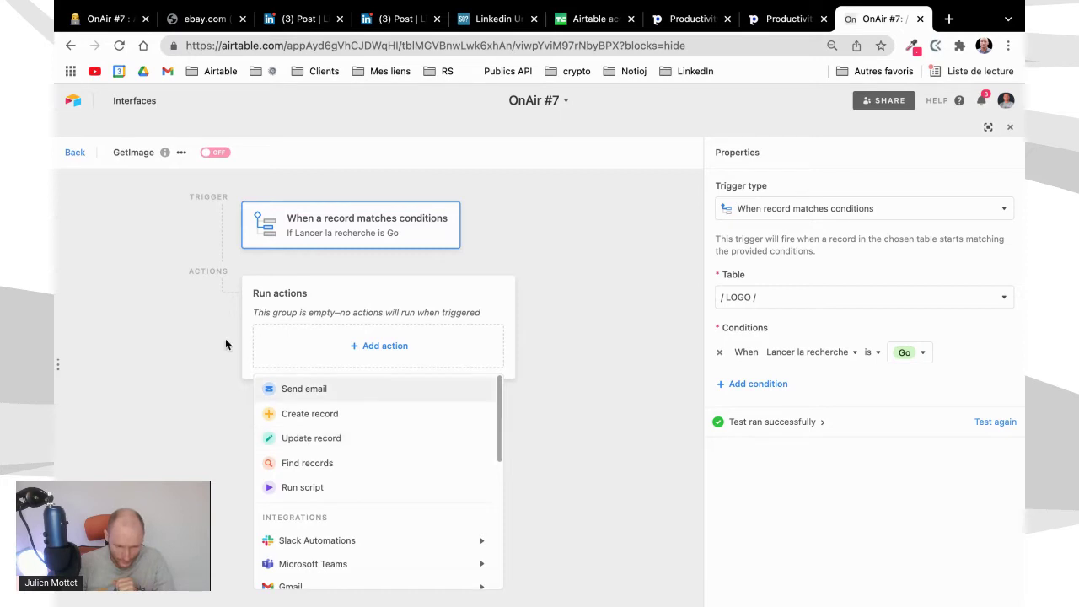
click(76, 156)
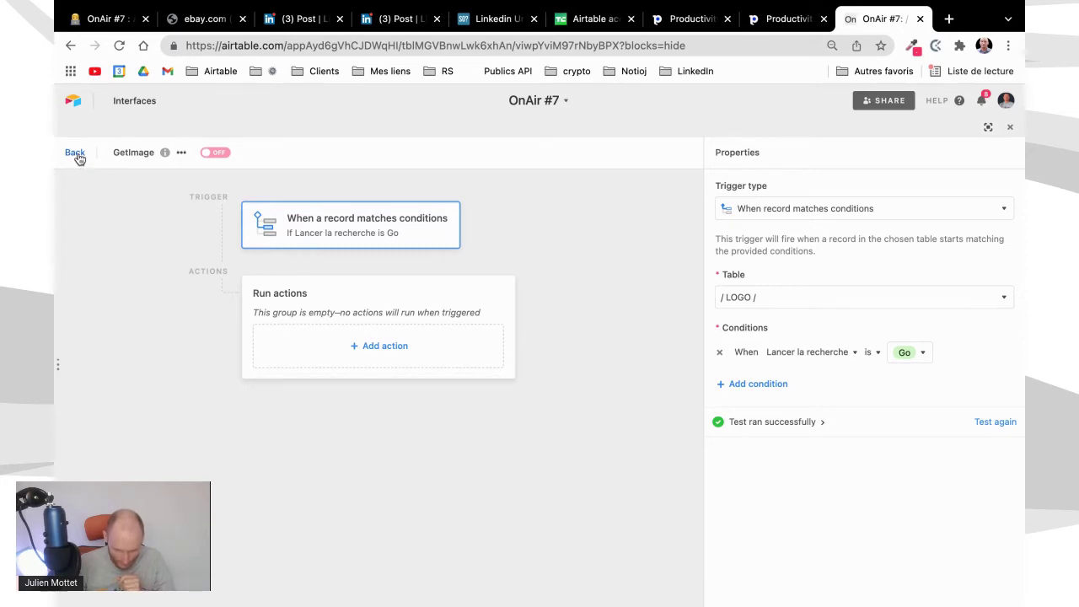
click(76, 155)
click(75, 155)
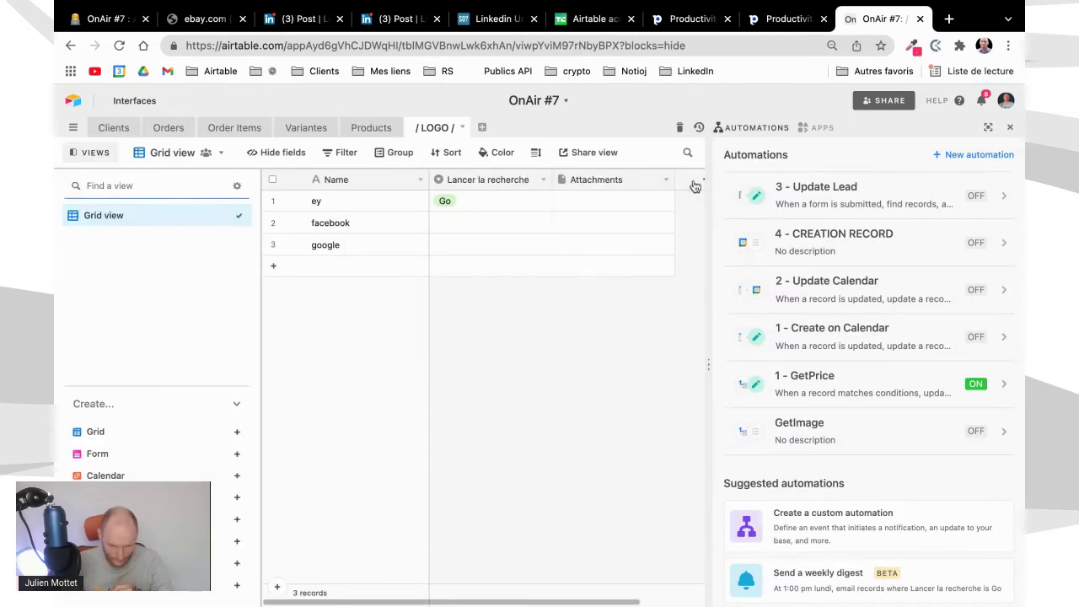
click(695, 184)
text(URL_)
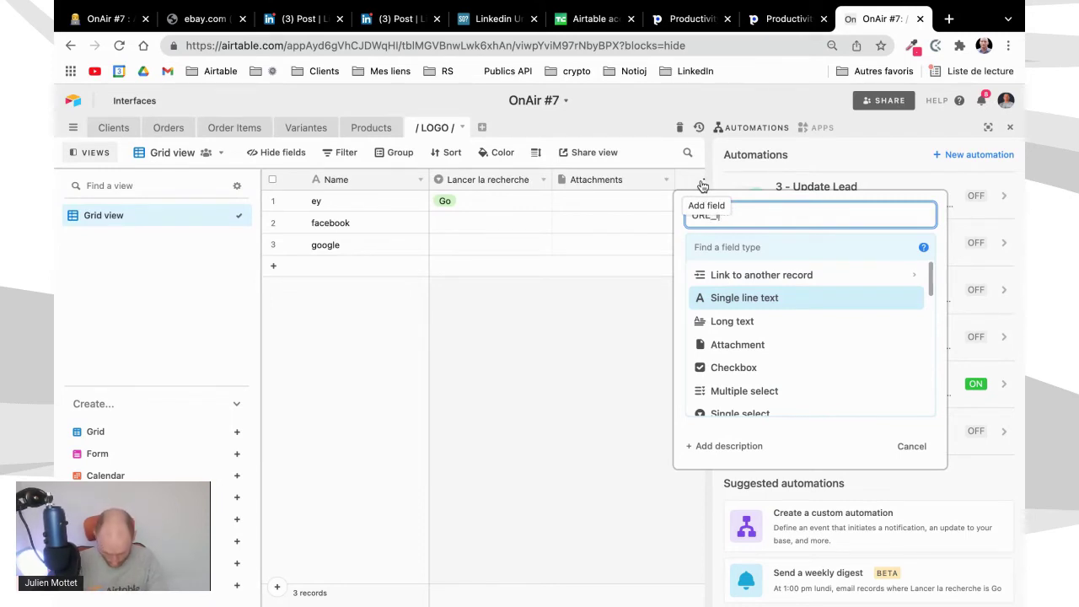
text(image)
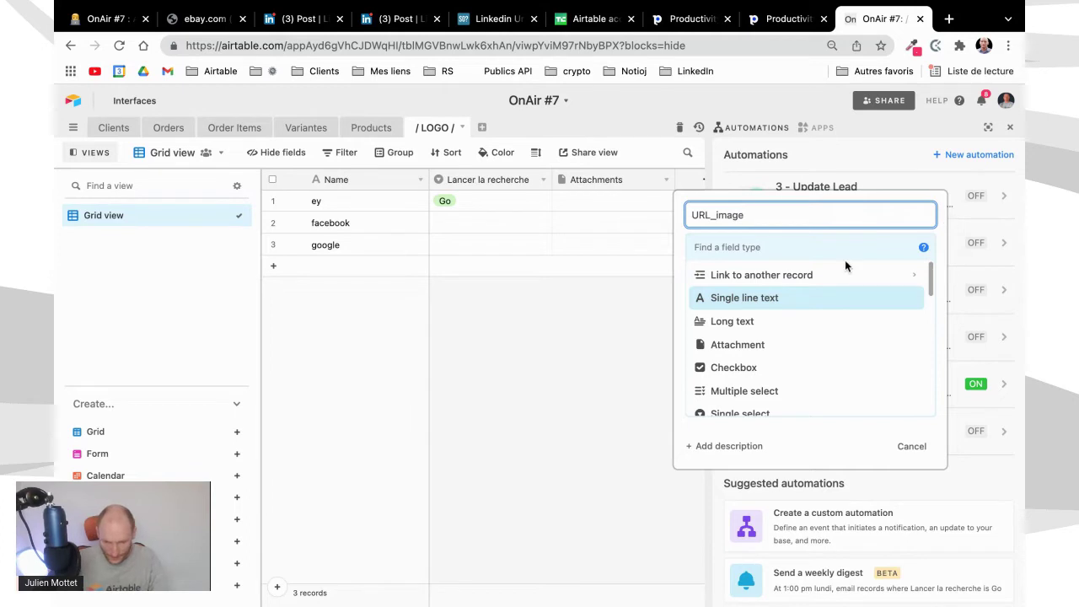
scroll(722, 366, down, 4)
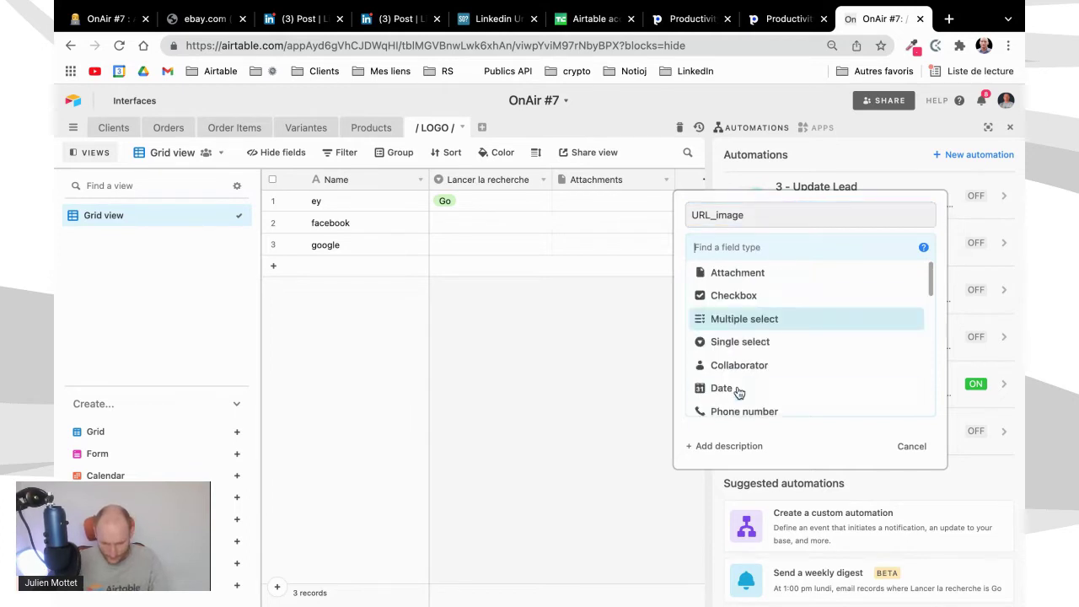
click(722, 353)
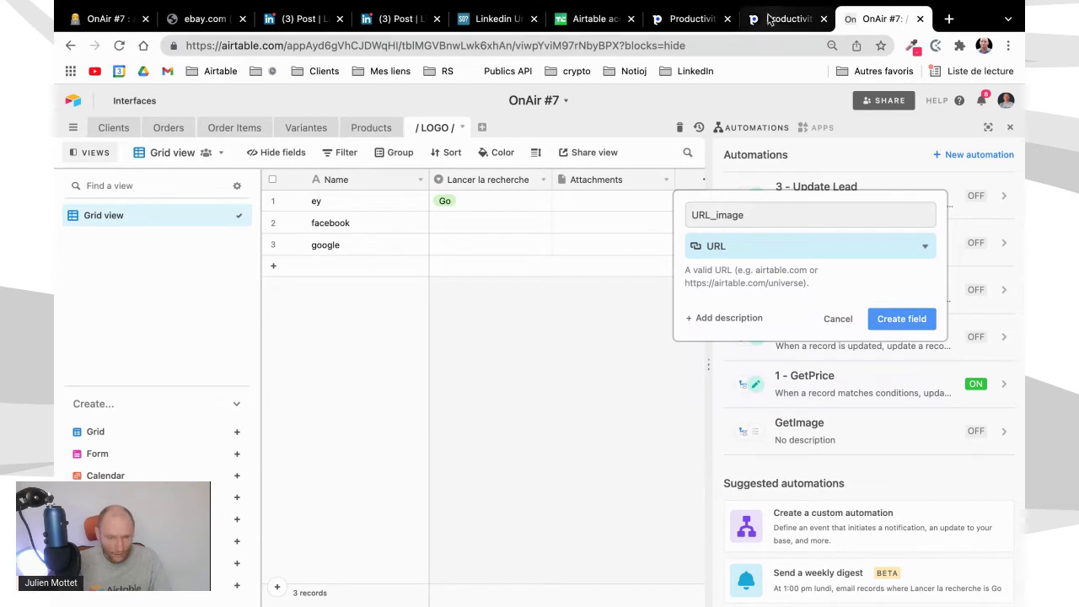
click(205, 23)
click(241, 48)
key(super+c)
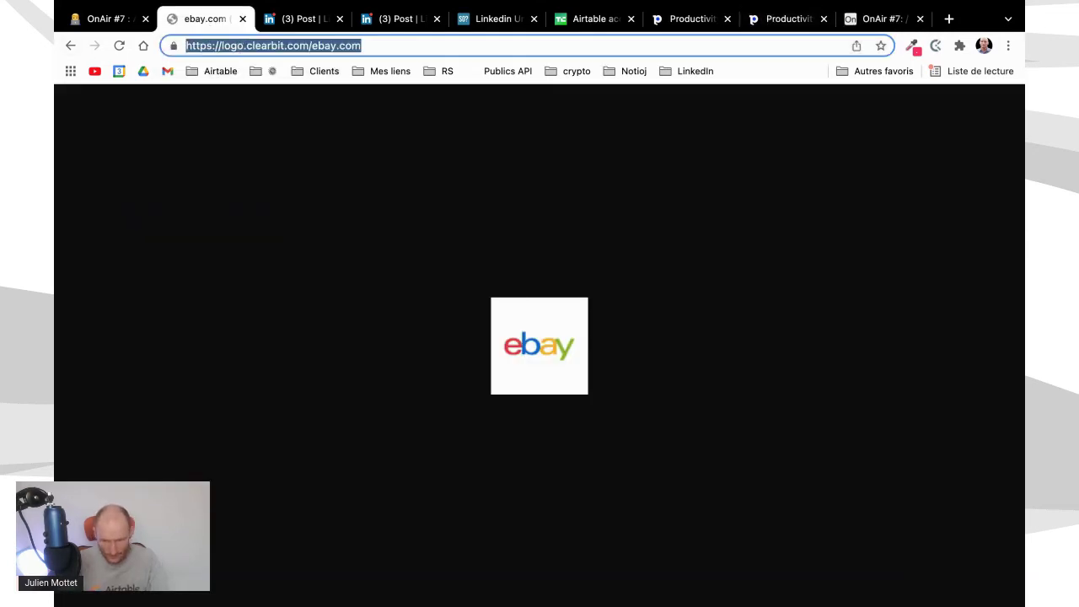
click(868, 23)
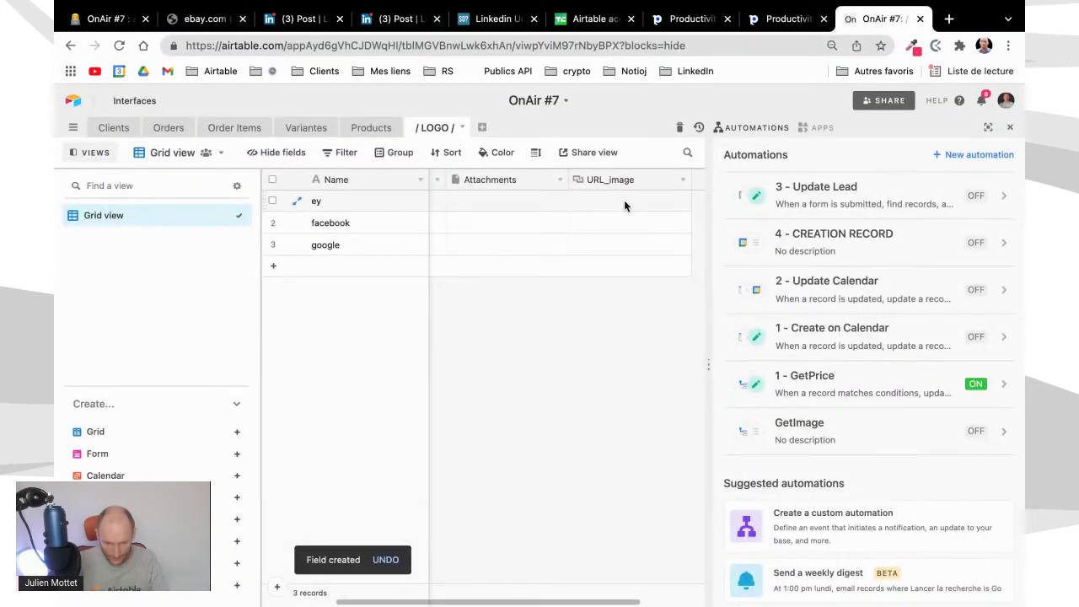
Customize the URL_image field and change its type to Formula.
click(683, 194)
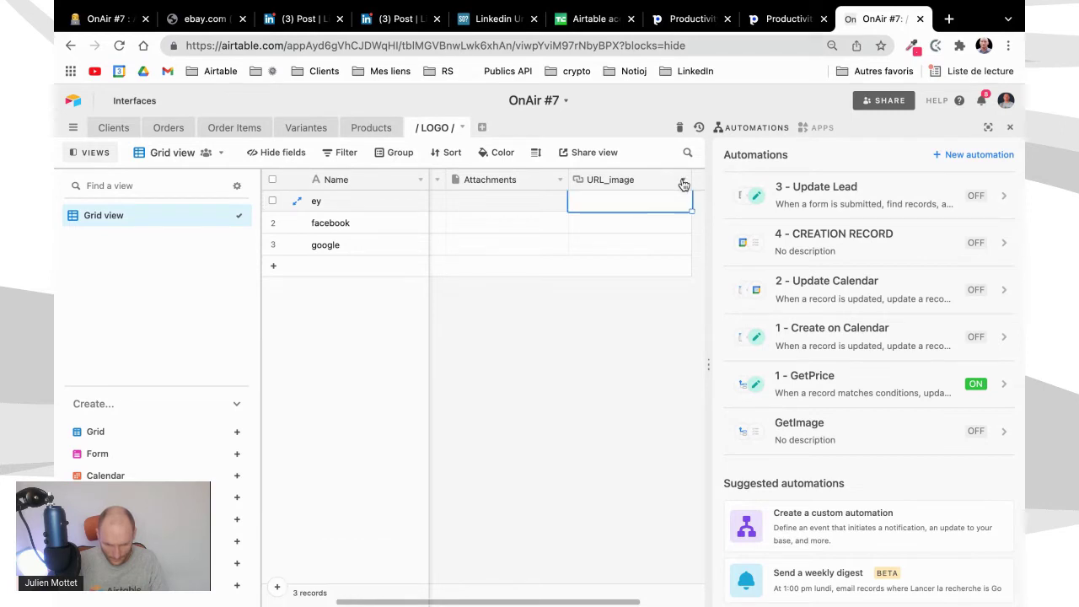
click(684, 182)
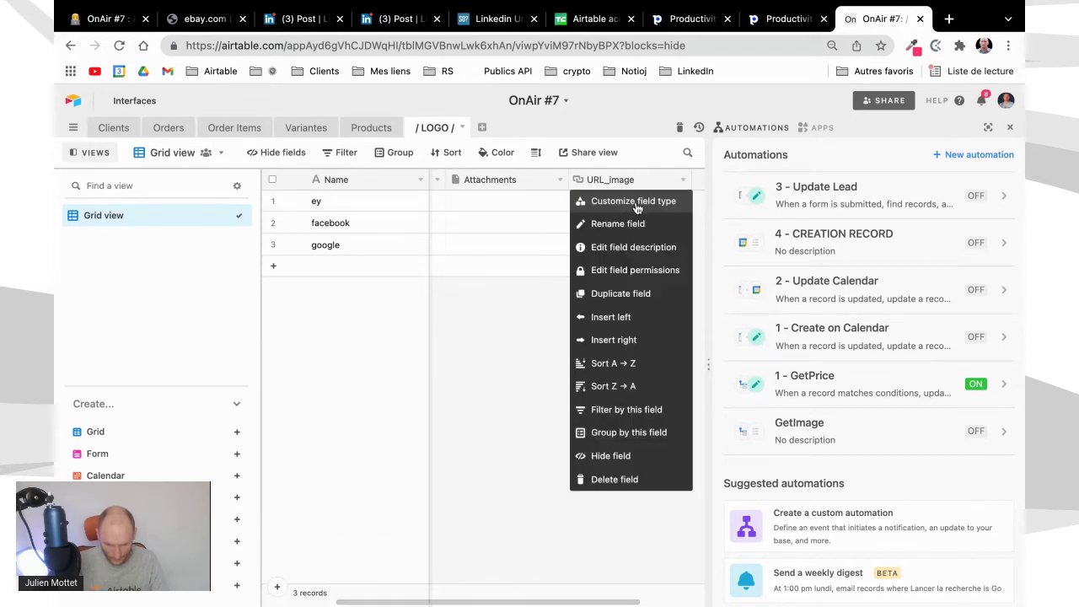
click(634, 201)
click(498, 249)
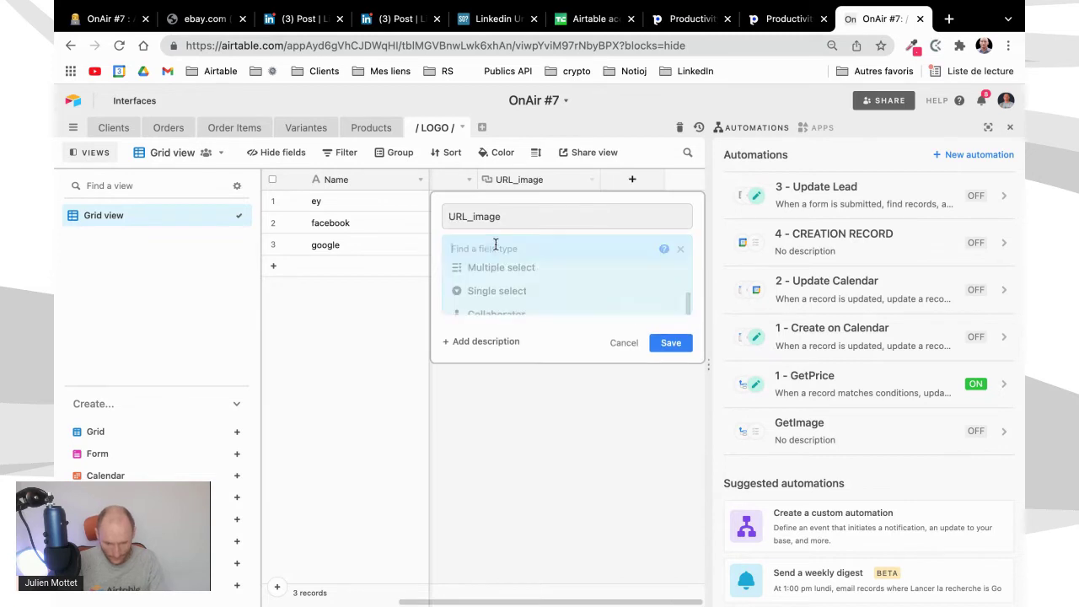
text(f)
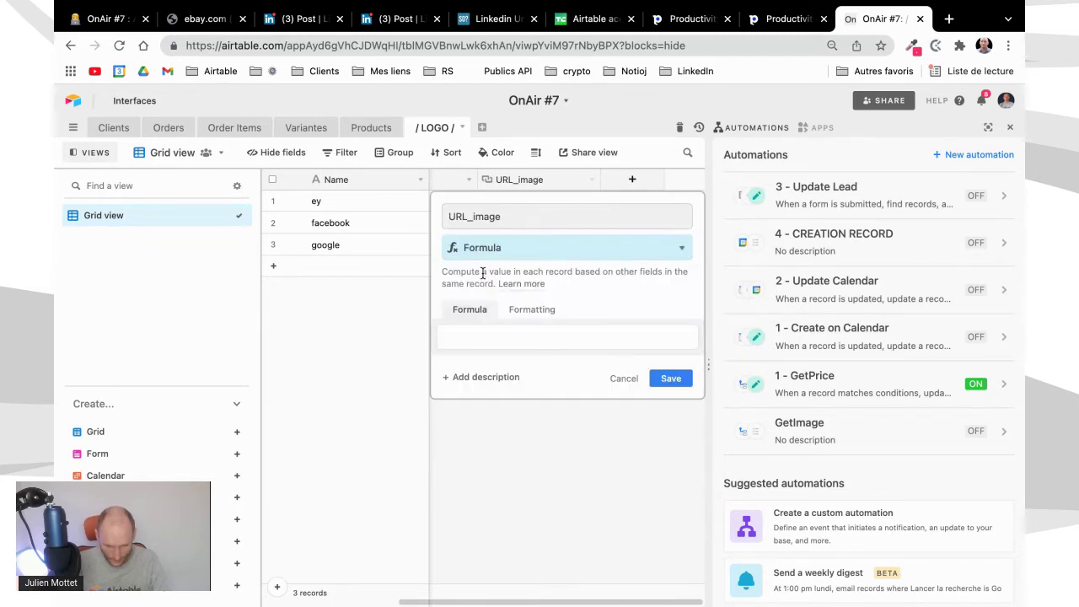
click(466, 334)
text(")
key(super+v)
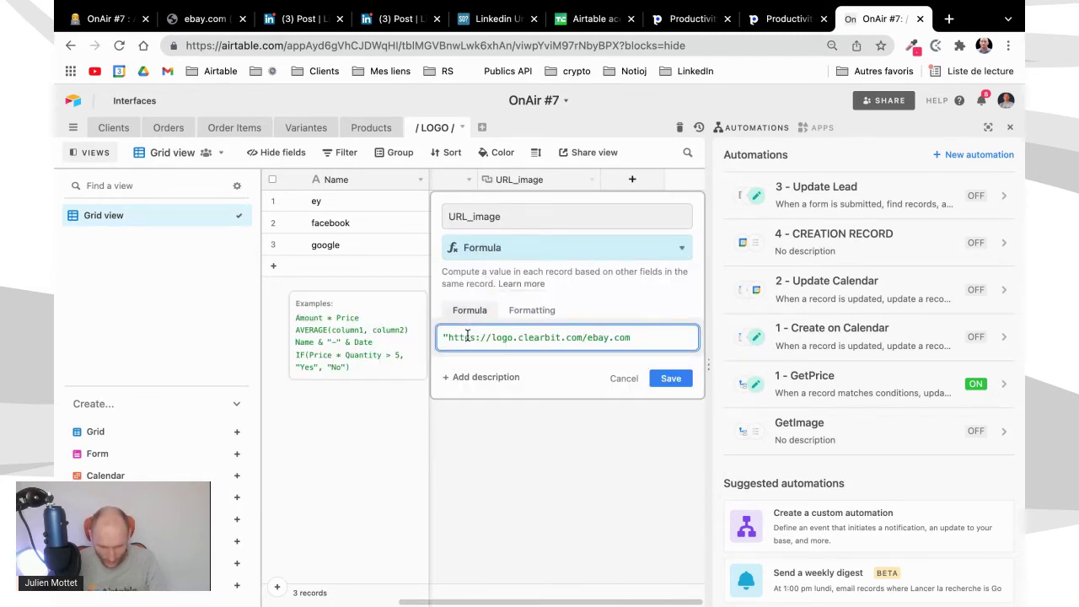
text(")
key(Left)
key(Left)
key(Left)
key(Left)
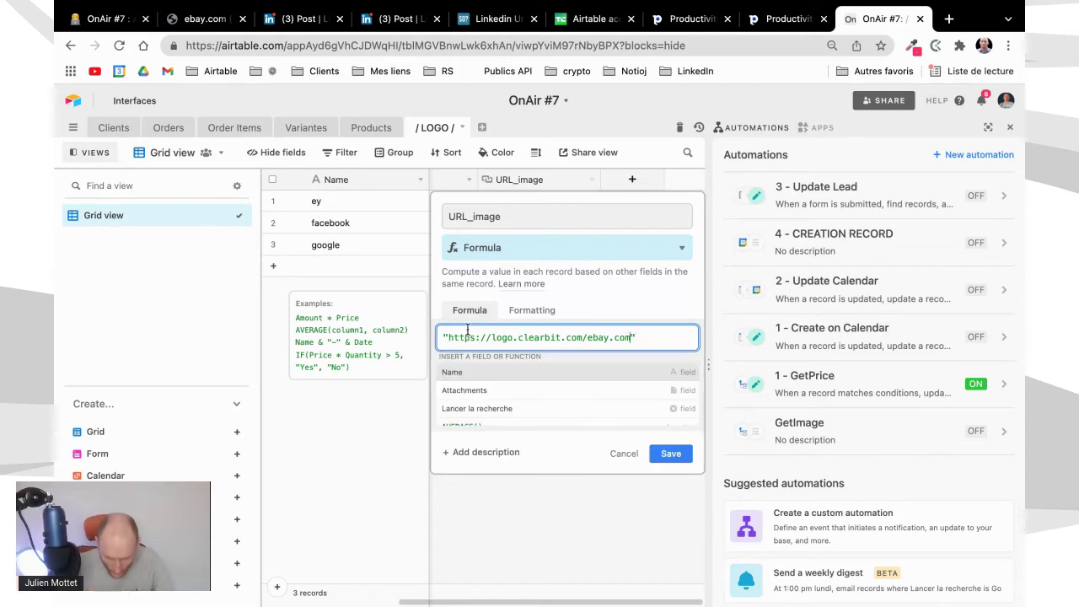
text("eb)
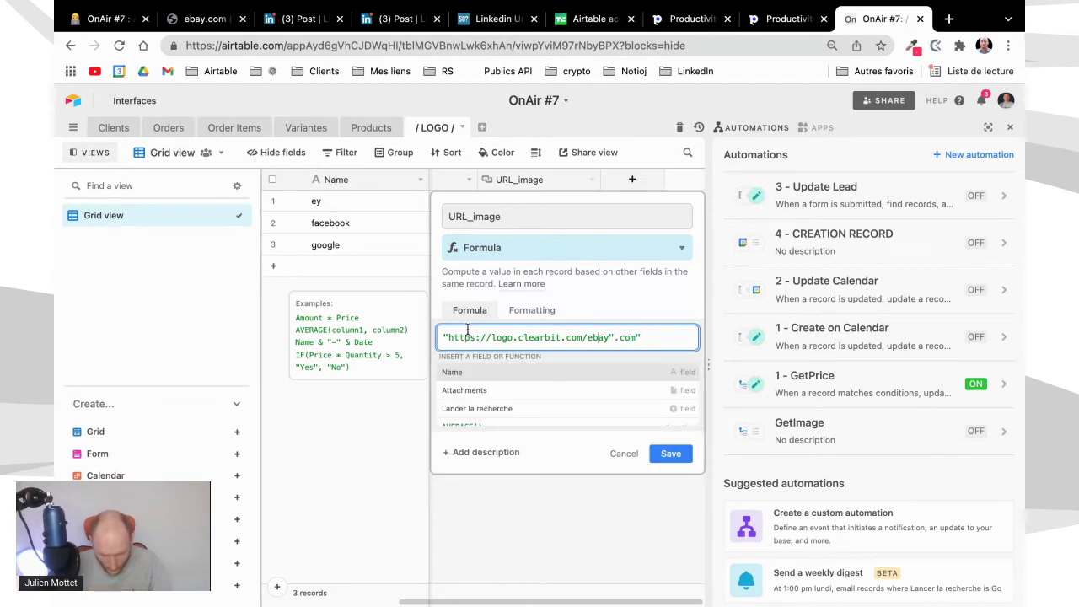
text(")
key(Right)
key(Right)
key(Delete)
key(Delete)
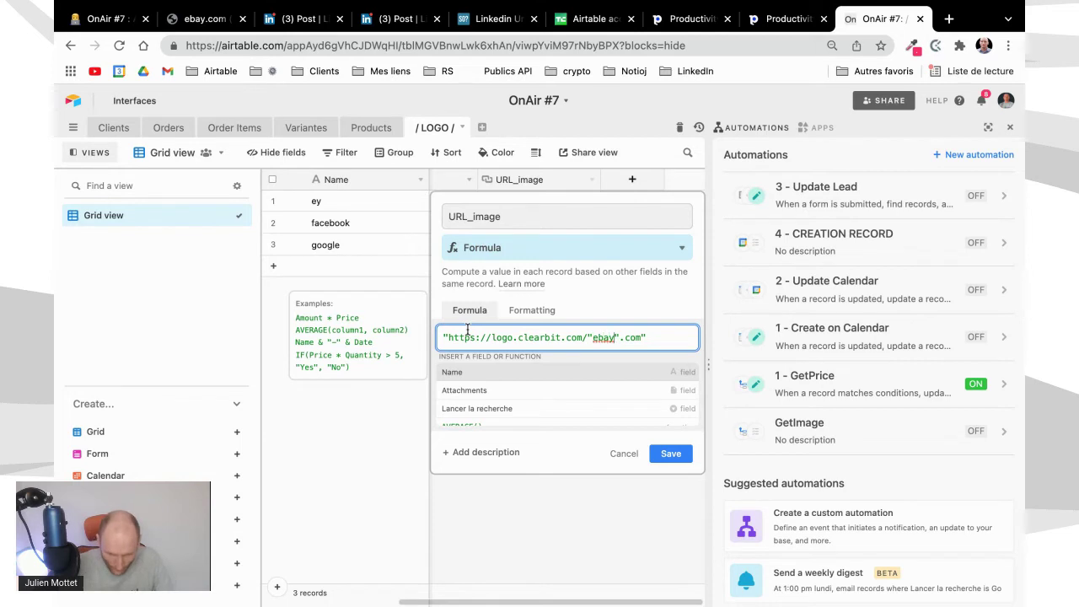
key(BackSpace)
key(BackSpace)
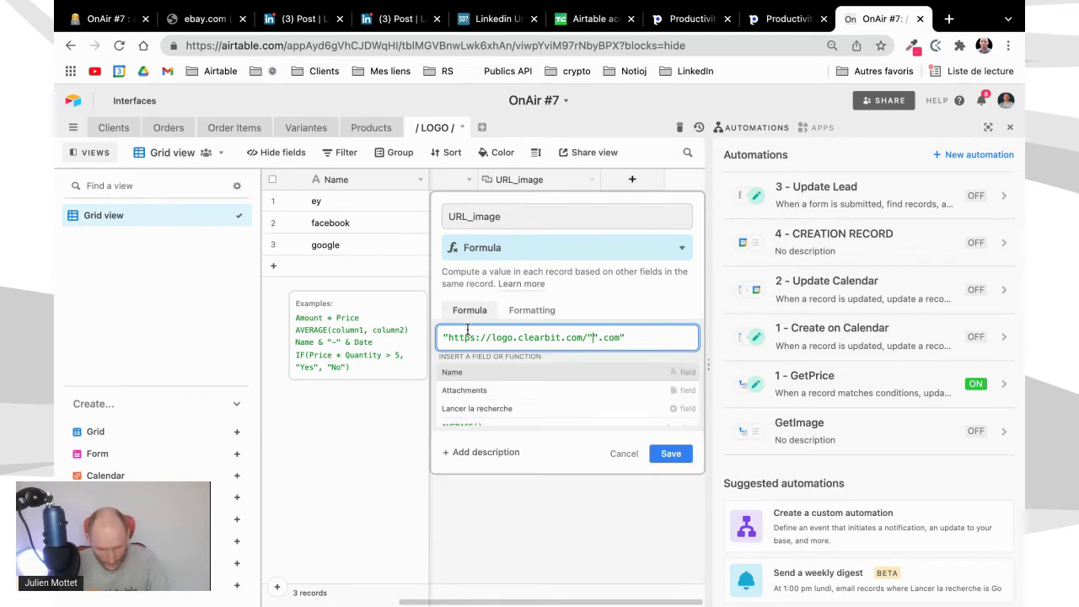
text(& )
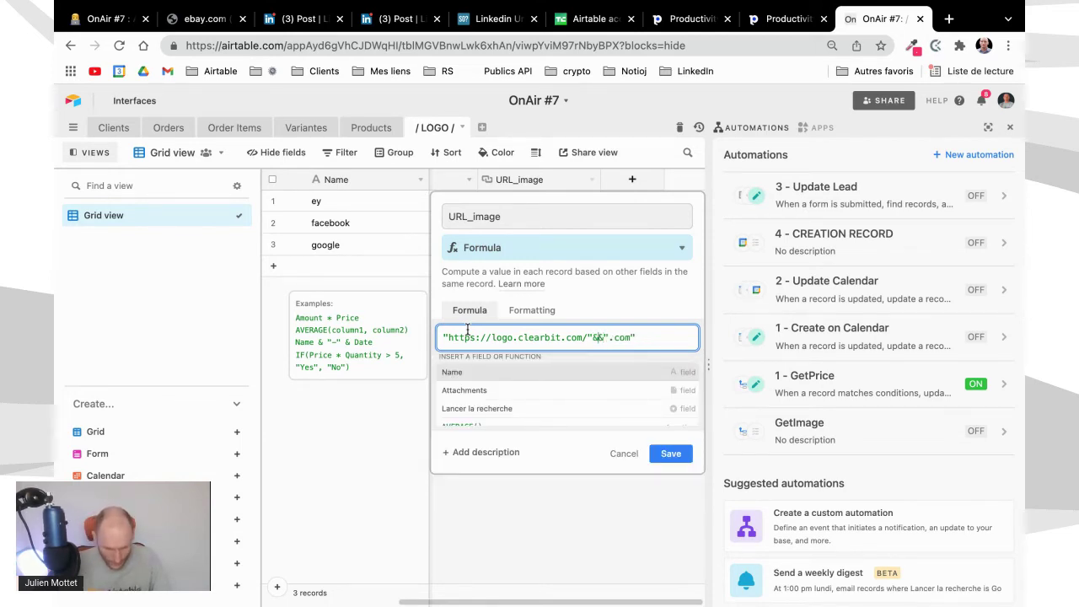
text(n)
key(Tab)
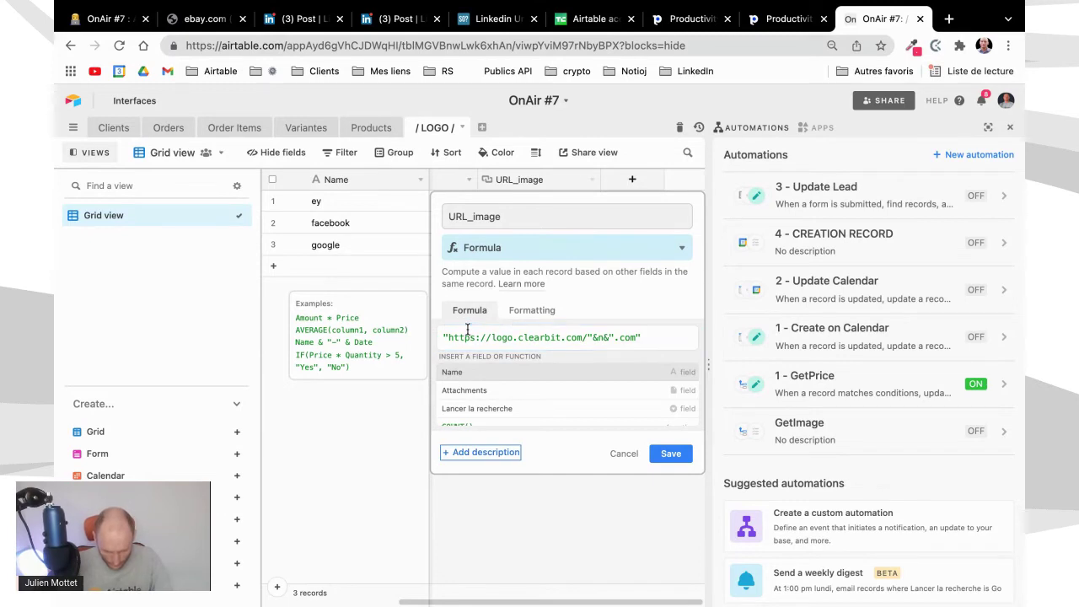
click(603, 338)
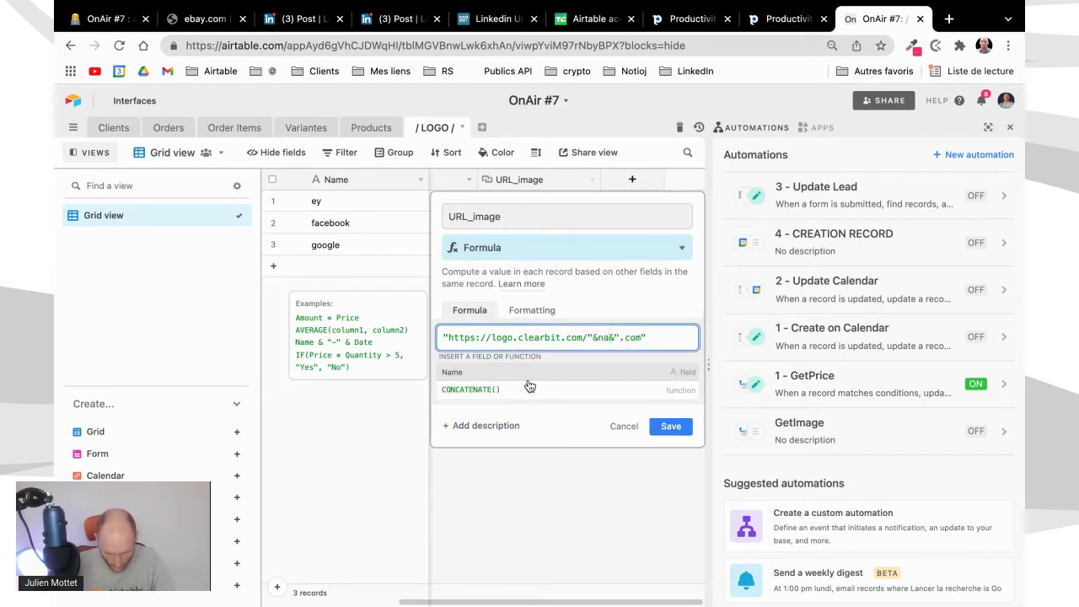
click(501, 373)
click(670, 379)
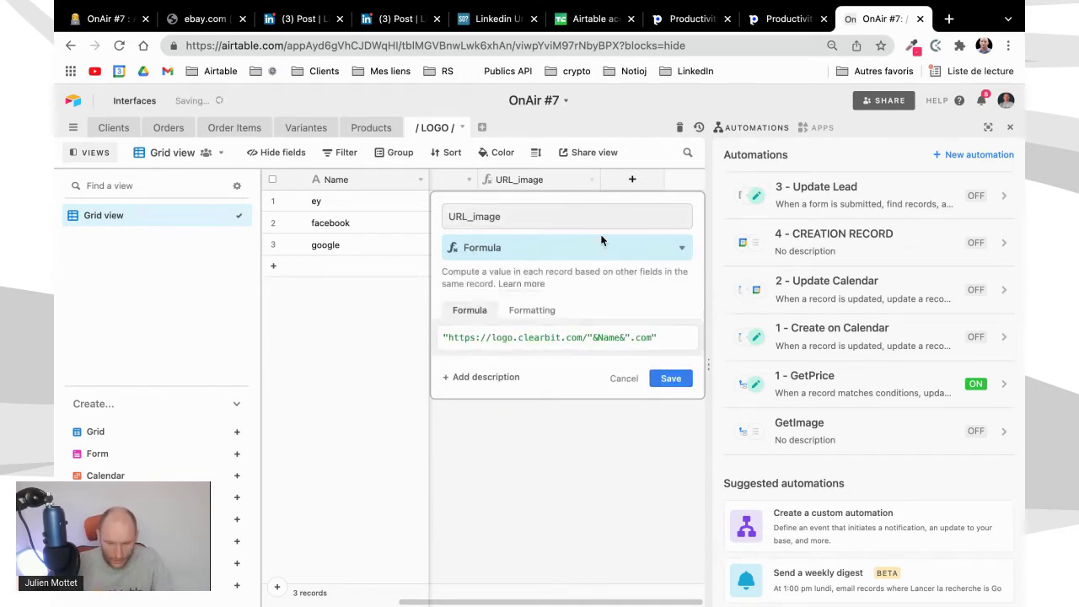
Widen the URL_image column, open the ey record's logo link to check the image, and close that page.
drag(601, 180, 666, 184)
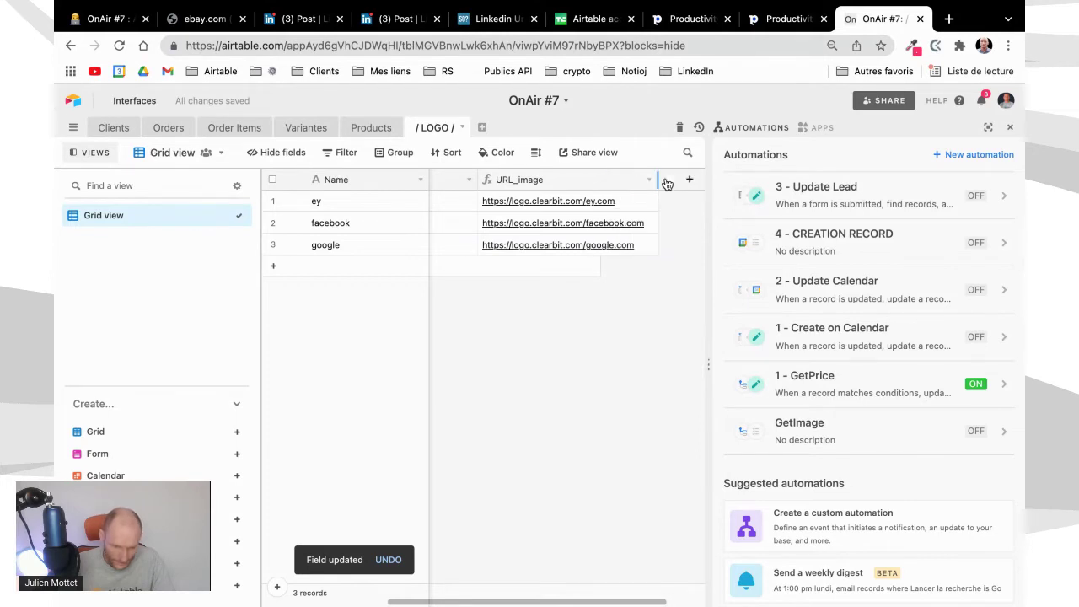
click(570, 205)
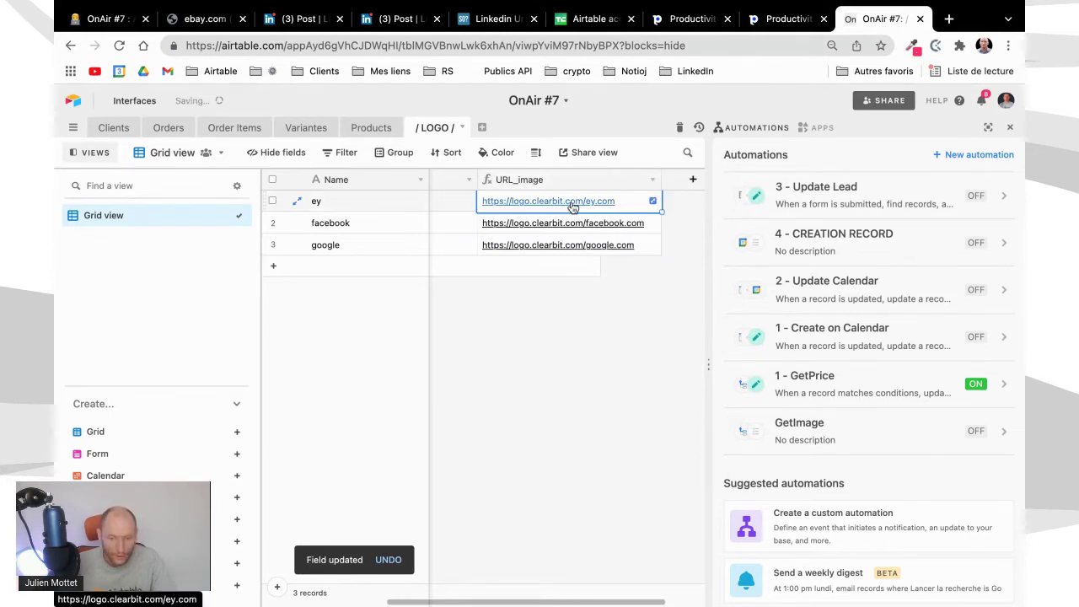
click(571, 206)
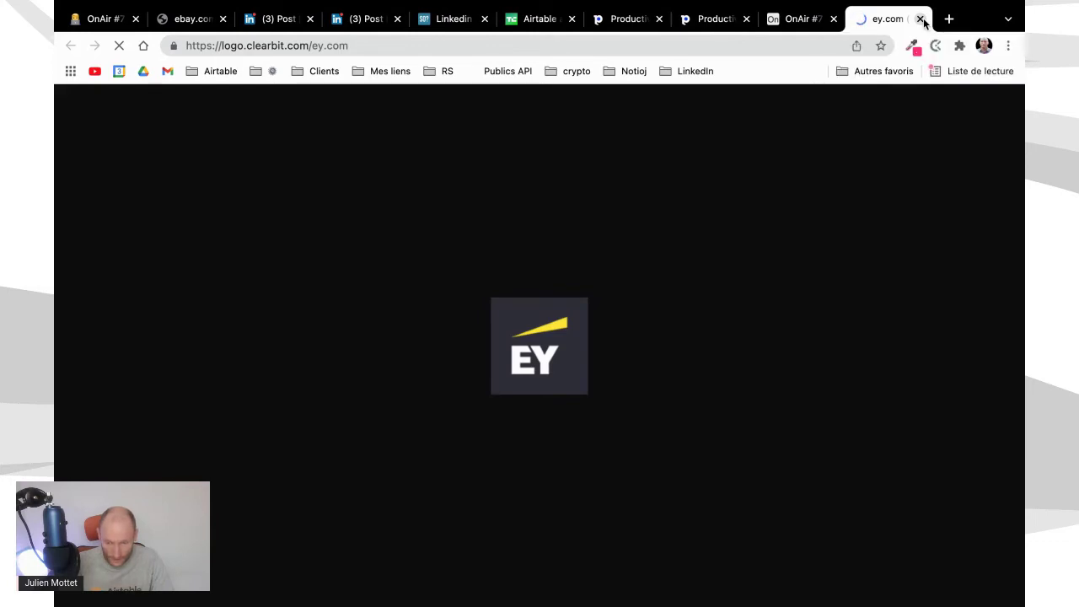
click(921, 19)
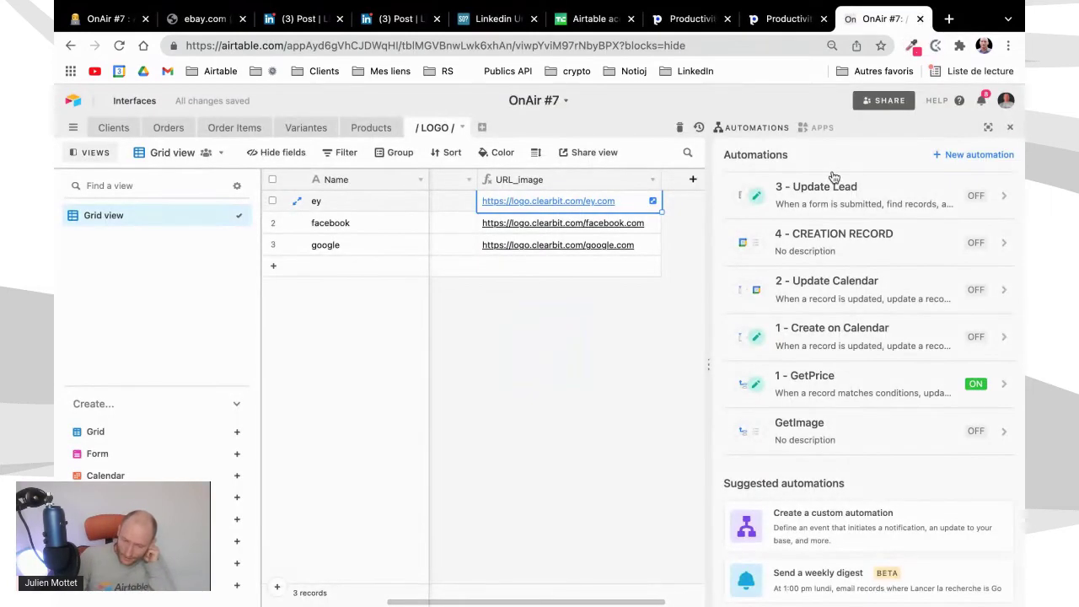
Narrow the automations area so the / LOGO / table has more room for its fields.
click(715, 368)
drag(708, 364, 786, 364)
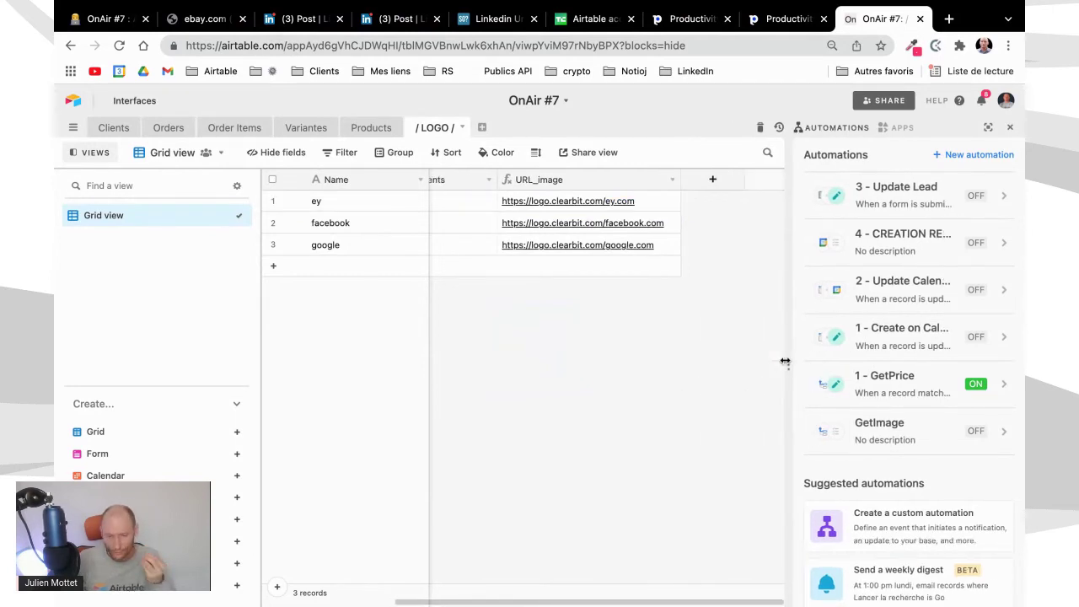
scroll(574, 323, left, 3)
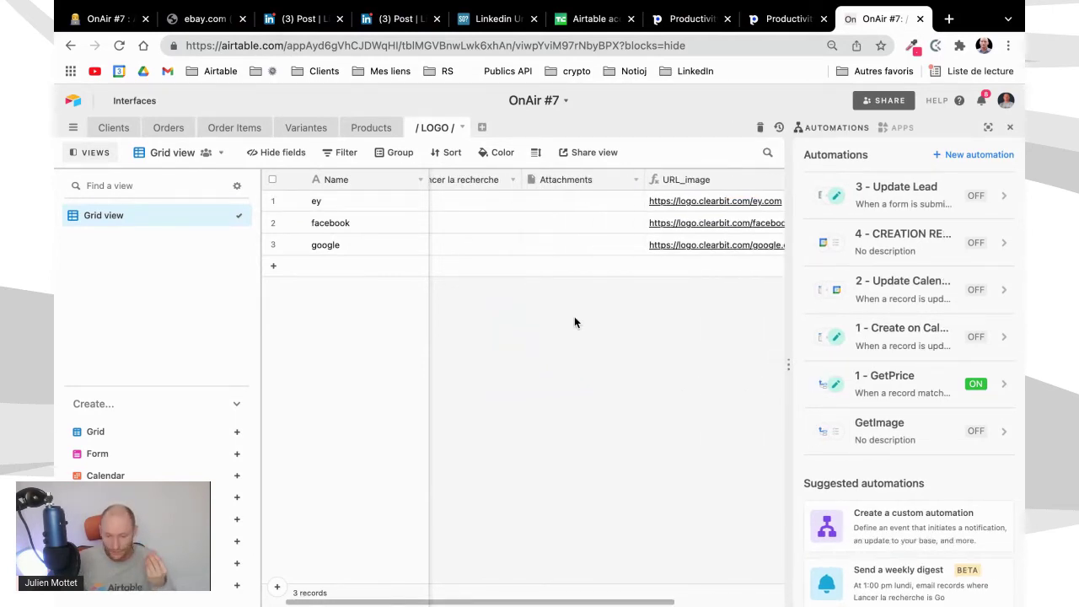
Open the GetImage automation and rerun the test of its trigger for records where Lancer la recherche is Go.
scroll(574, 323, right, 1)
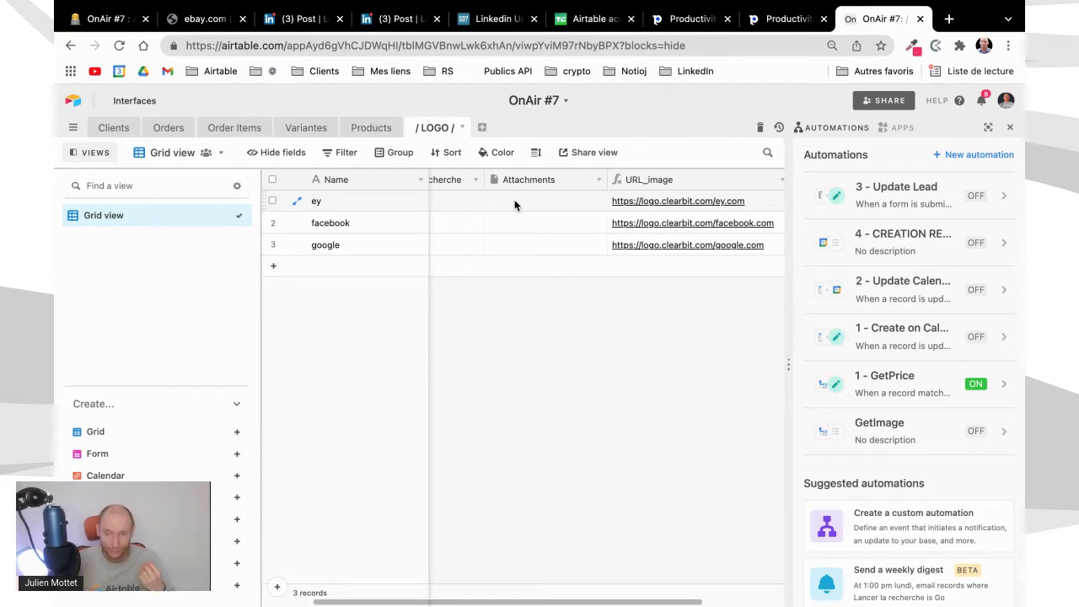
click(898, 441)
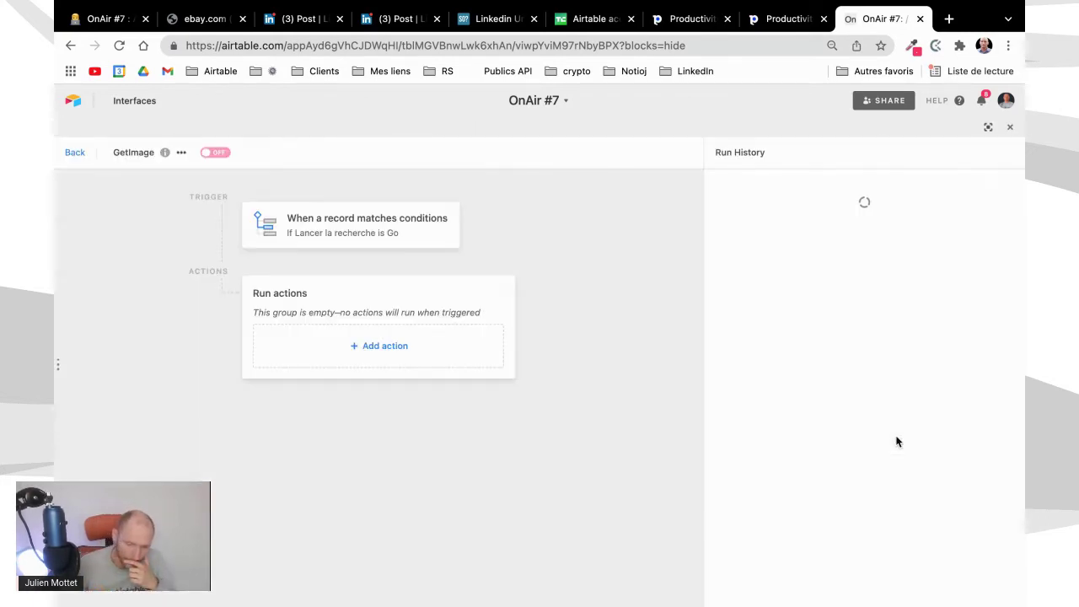
click(378, 352)
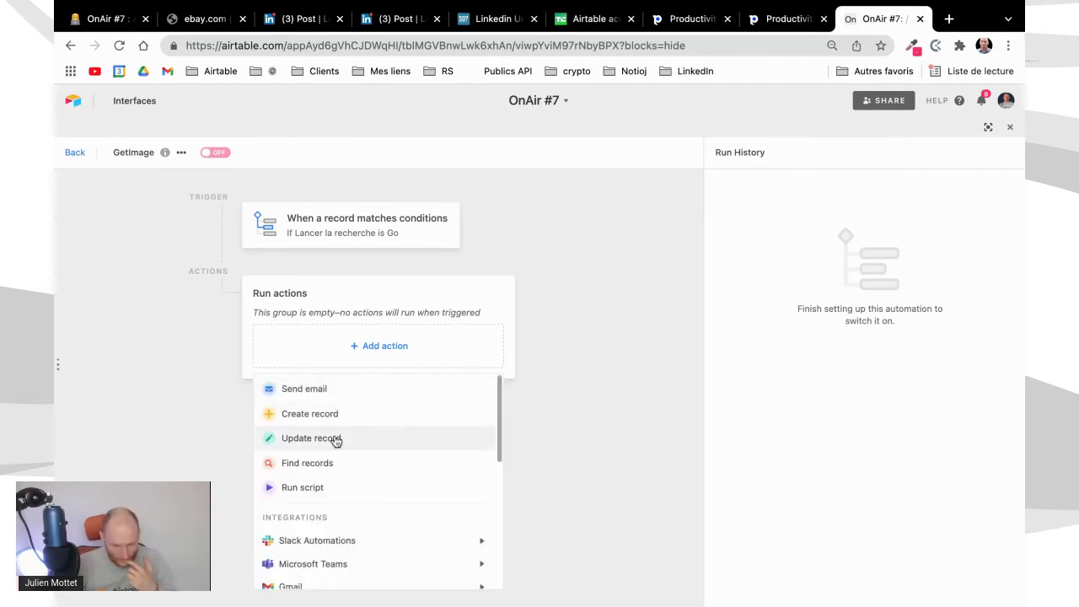
click(390, 230)
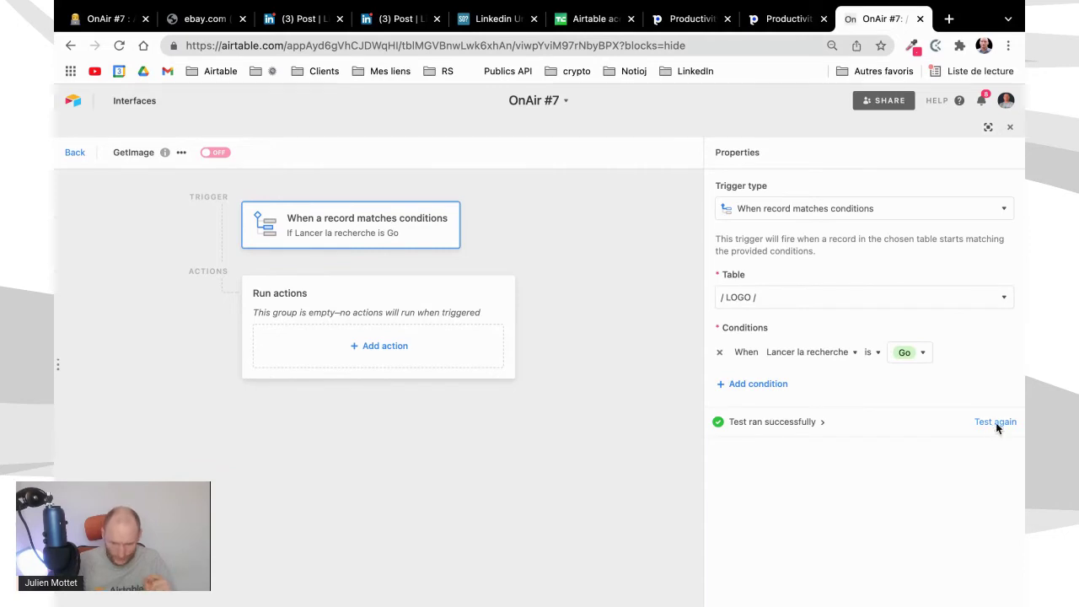
click(995, 423)
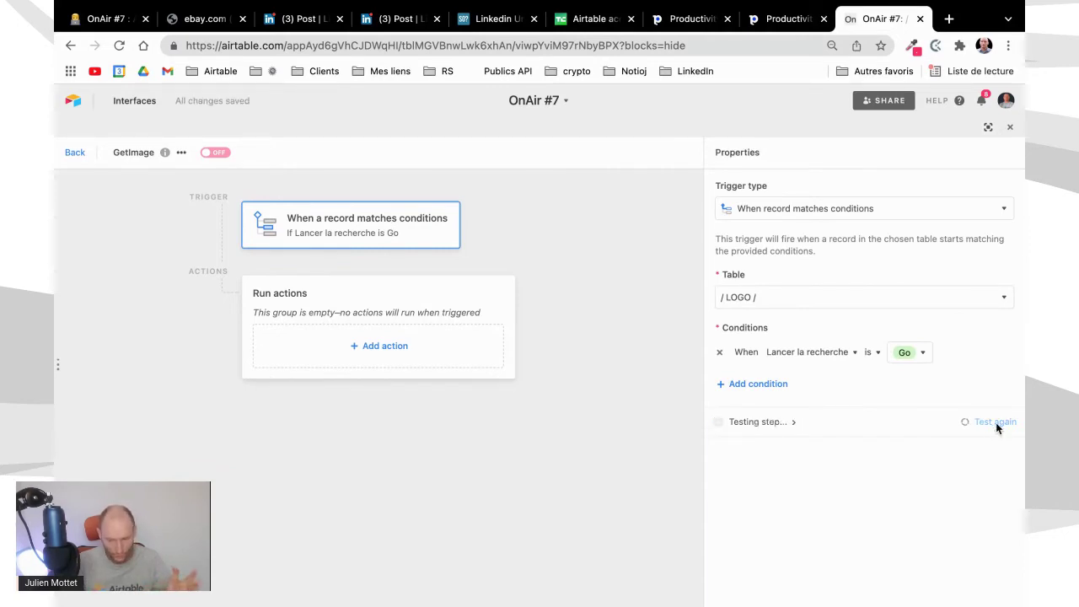
Add an Update record action on the / LOGO / table, using the trigger record's Airtable record ID as the Record ID.
click(386, 352)
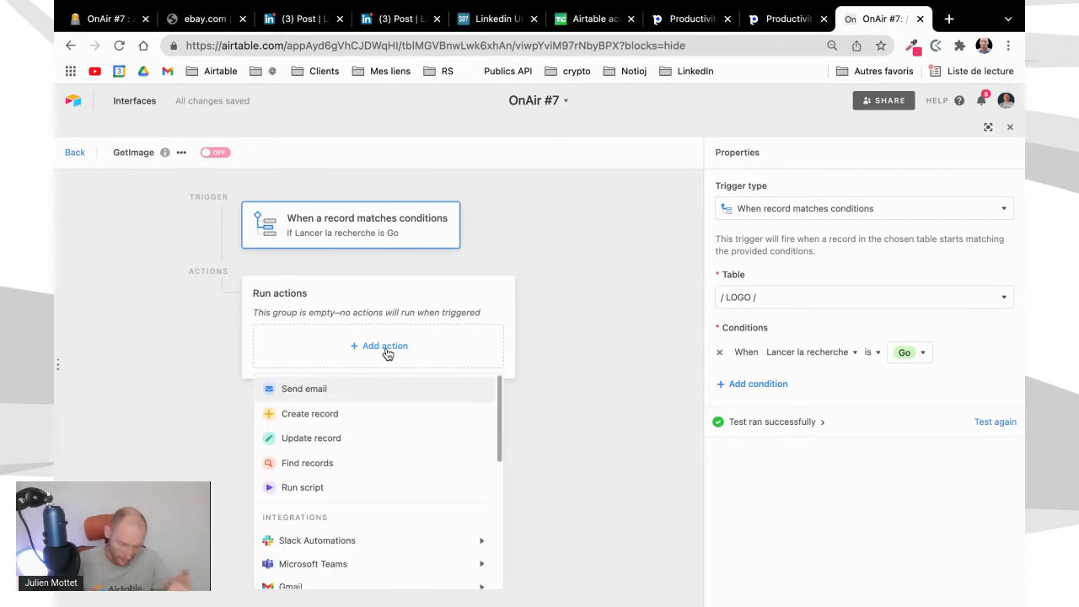
click(344, 440)
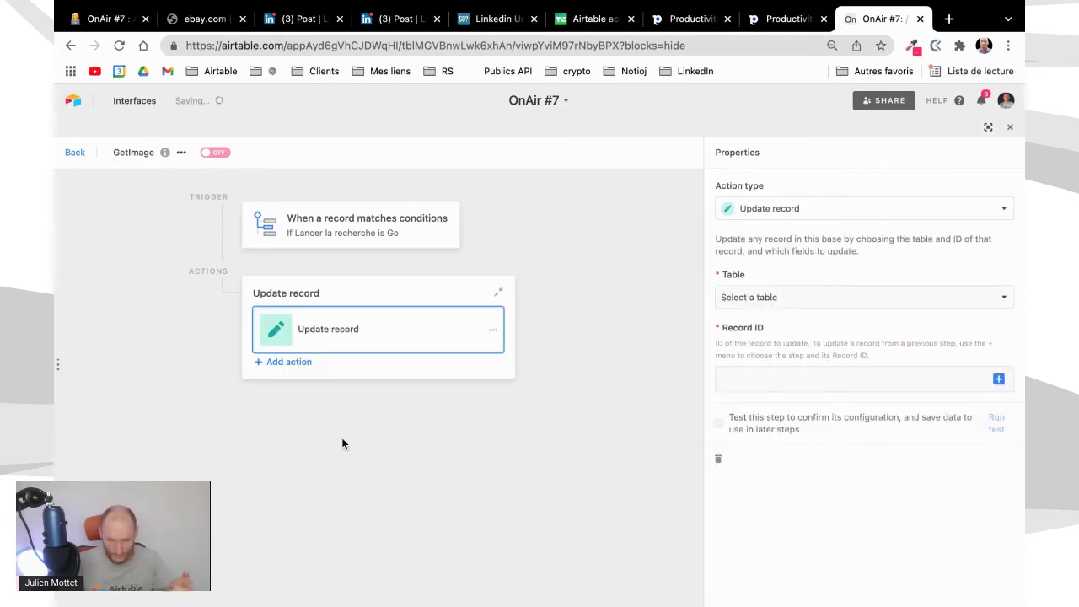
click(865, 384)
click(801, 300)
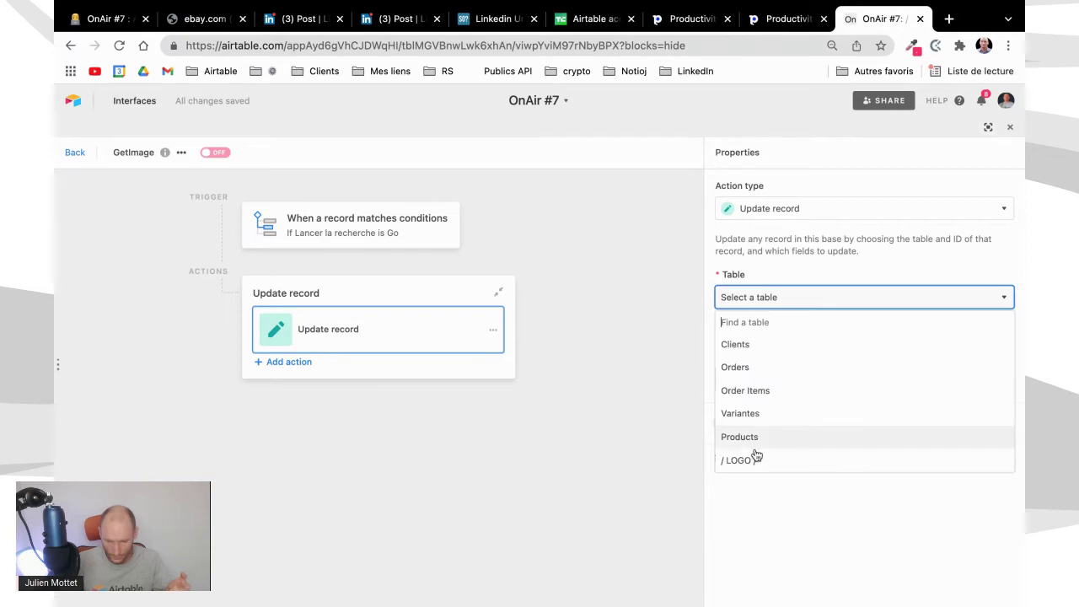
click(754, 459)
click(999, 380)
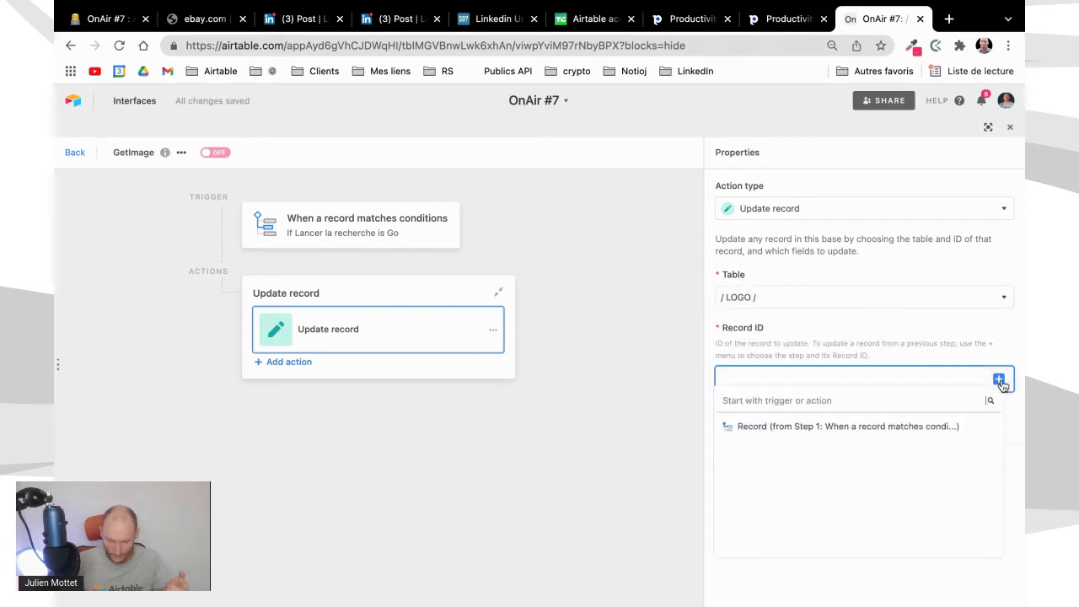
click(974, 426)
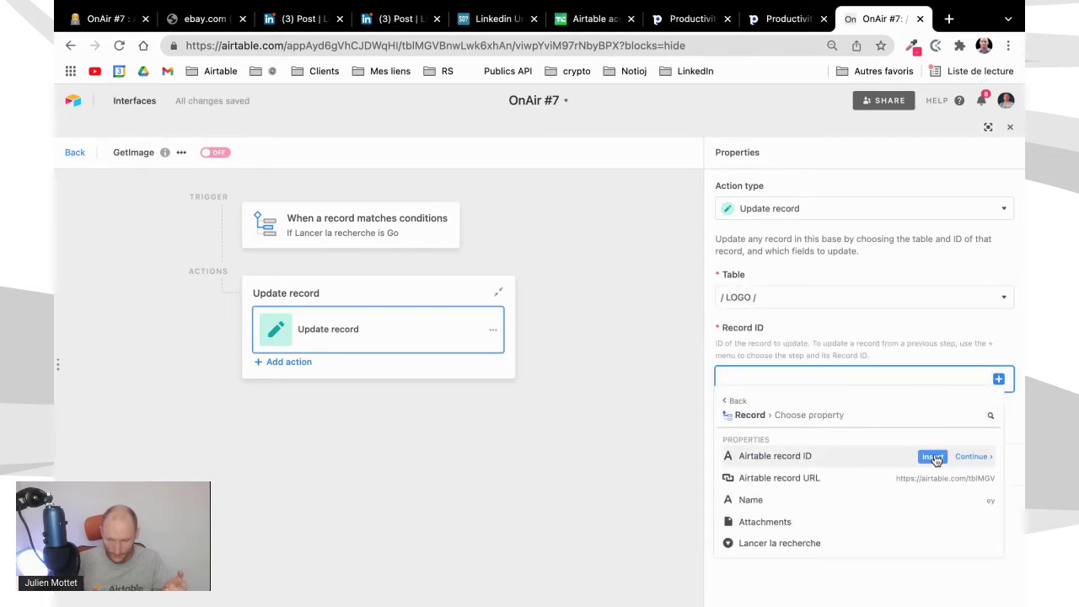
click(935, 460)
Fill the action's Attachments field with the trigger record's URL_image value and run the action's test.
click(759, 426)
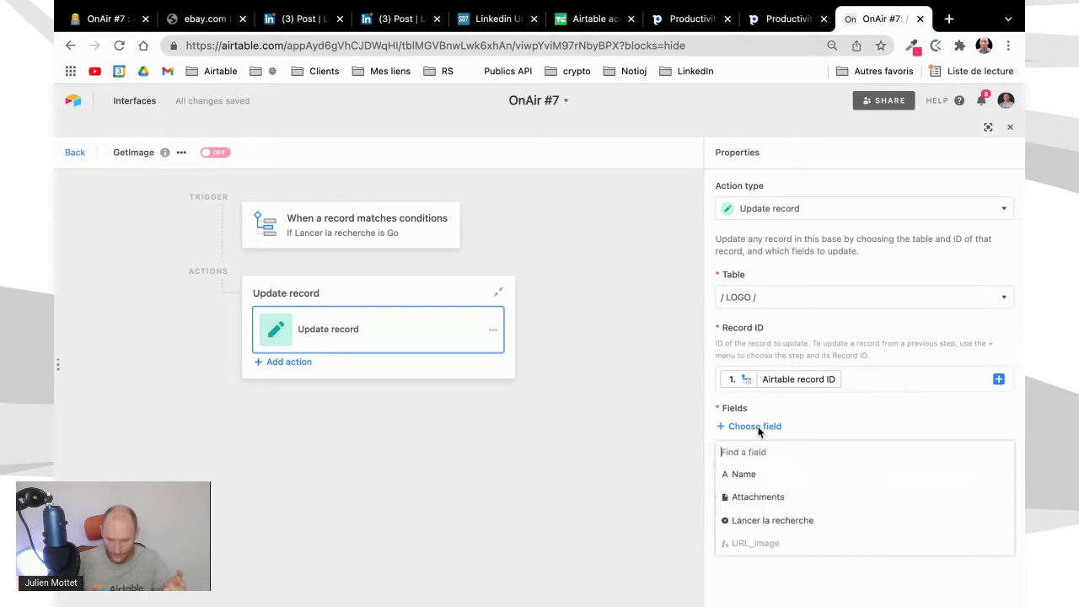
click(758, 497)
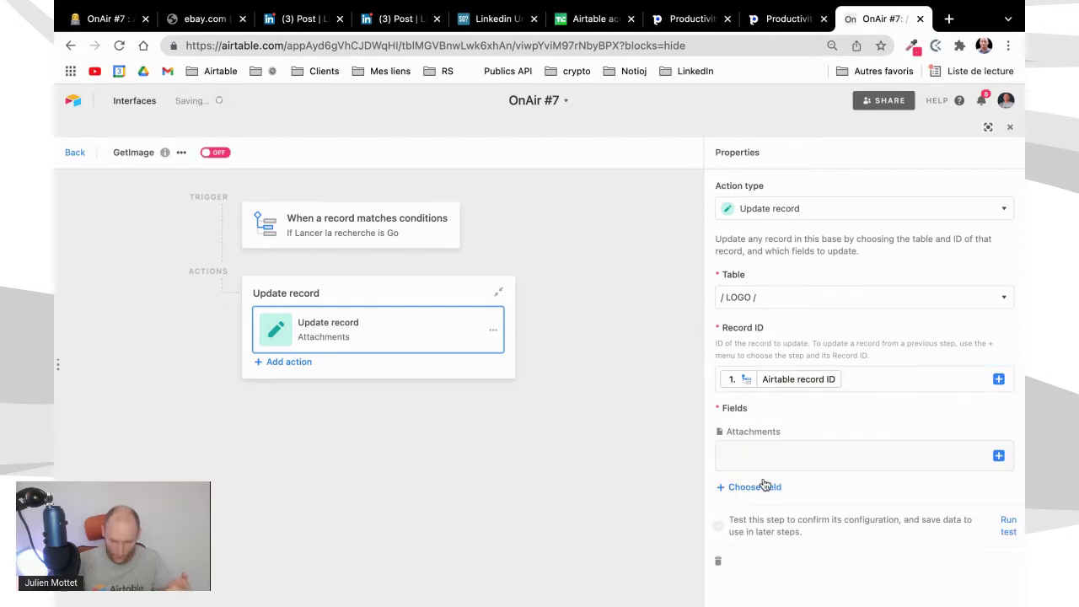
click(767, 459)
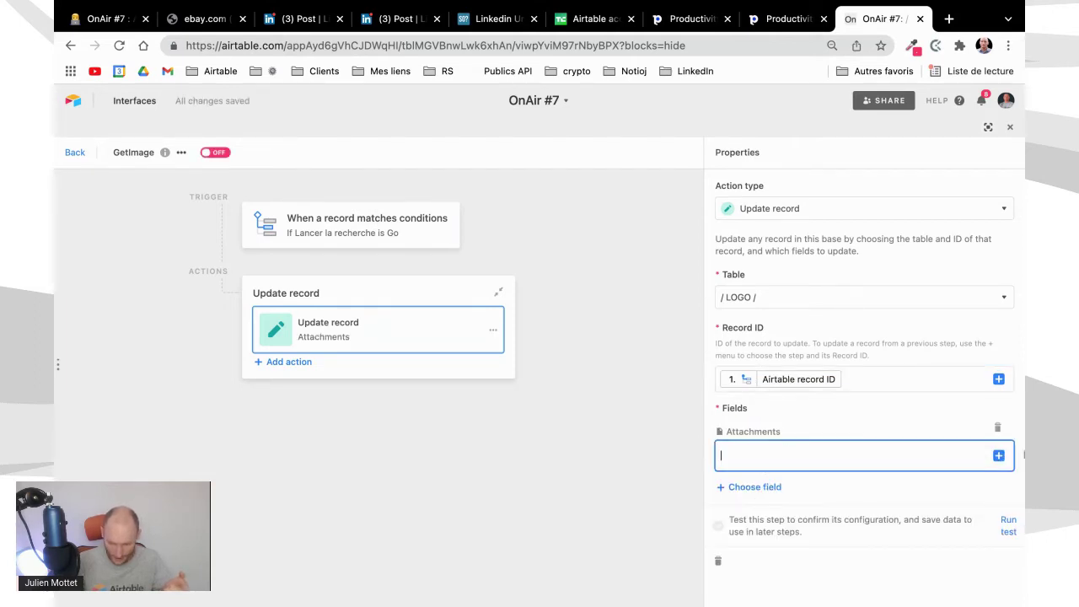
click(998, 455)
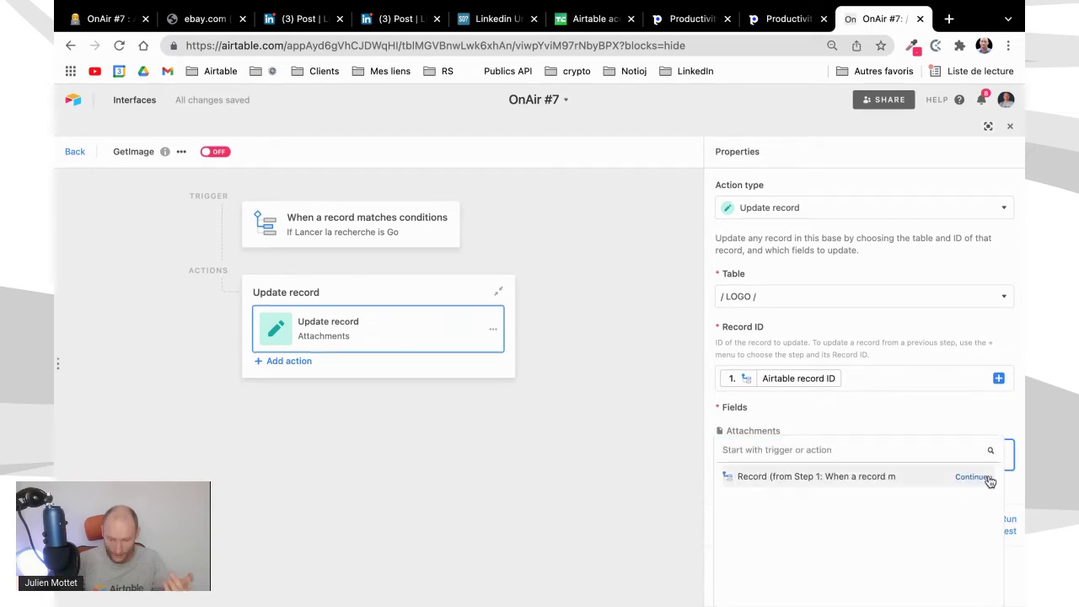
click(982, 478)
scroll(963, 548, down, 2)
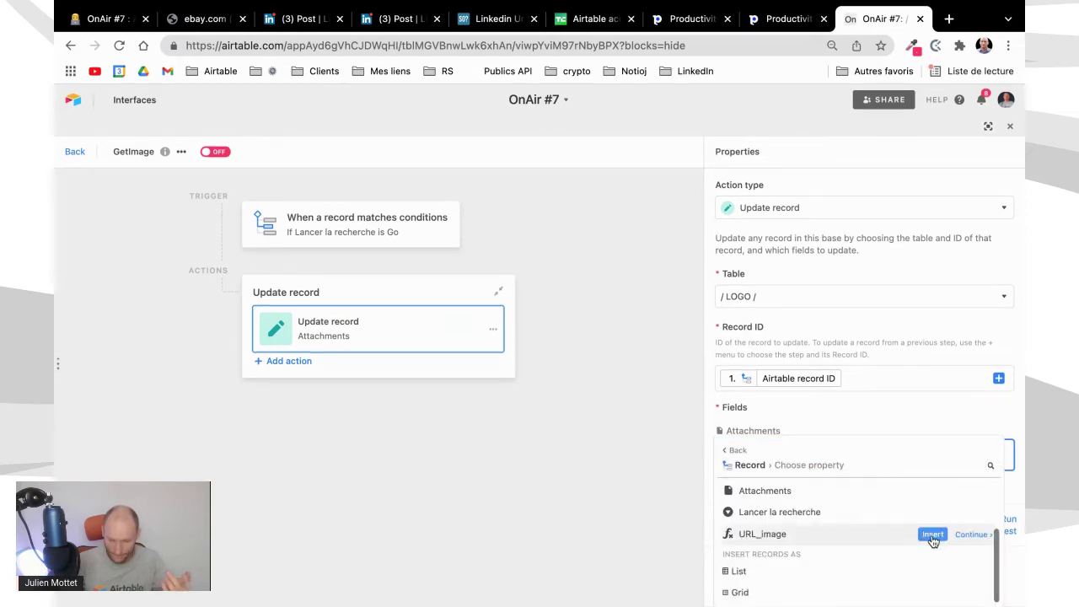
click(933, 536)
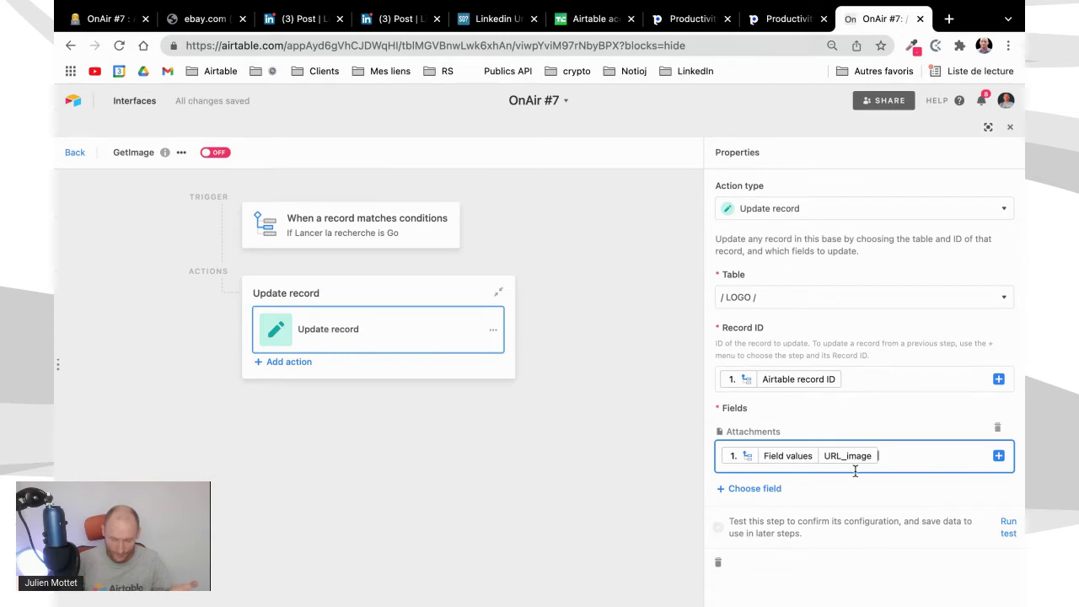
click(1009, 524)
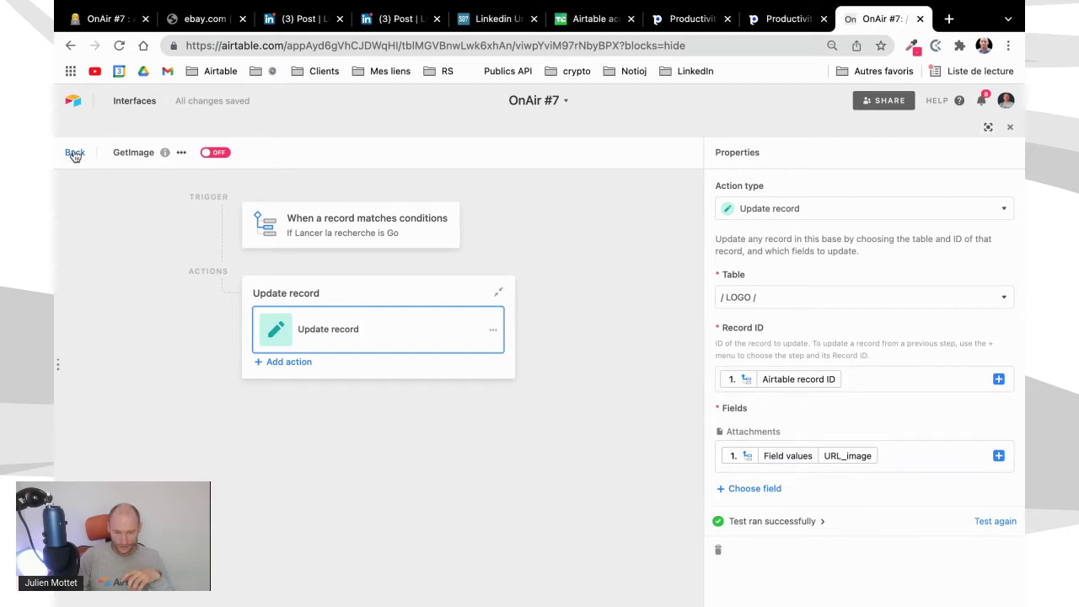
Return to the / LOGO / grid, hide the list of views, and set the row height to Tall.
click(75, 154)
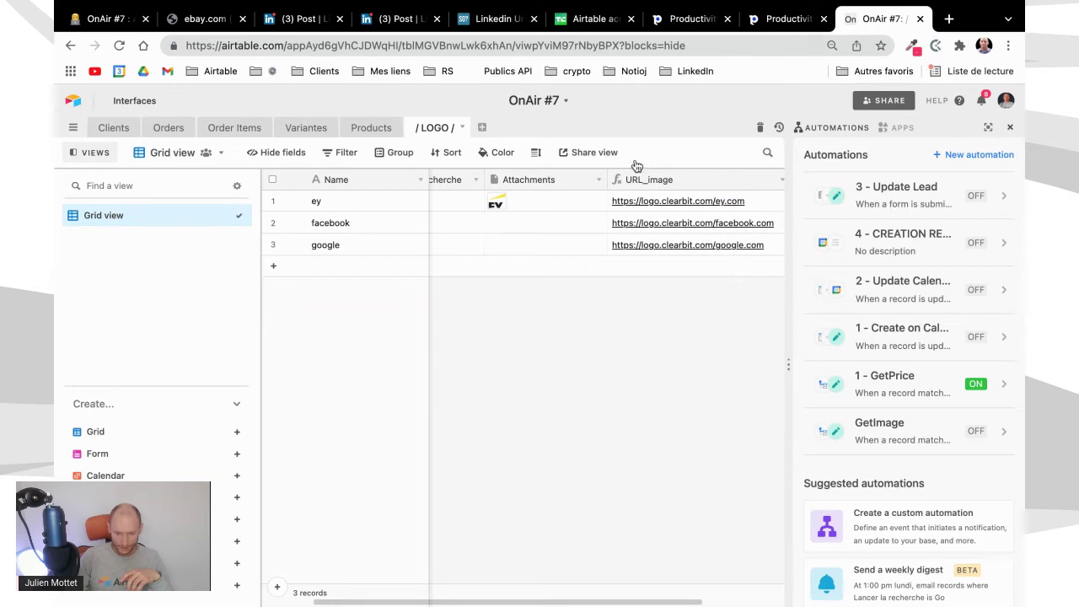
click(85, 156)
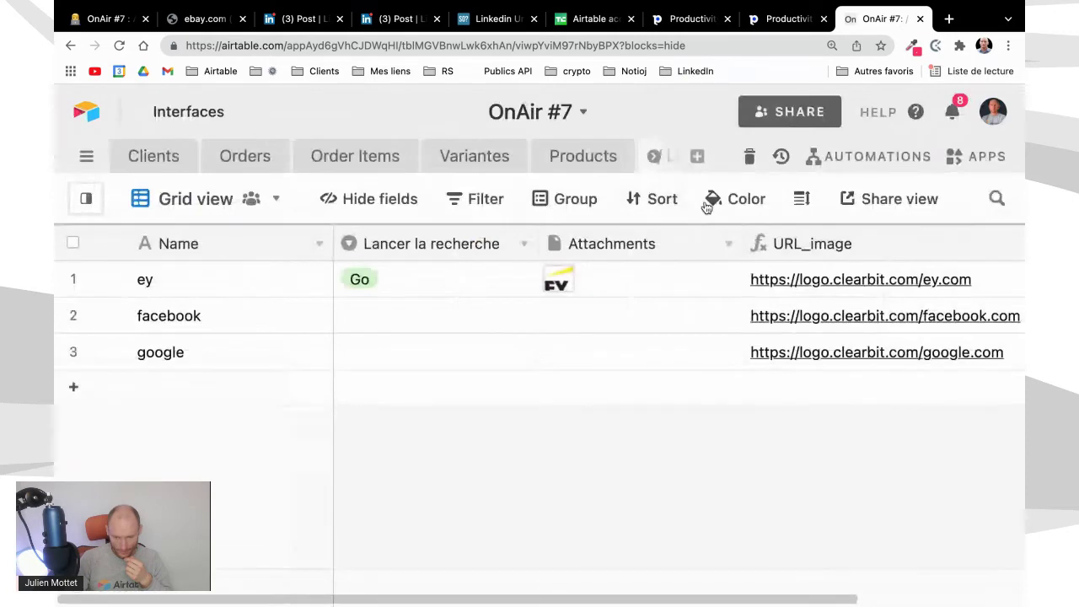
click(802, 200)
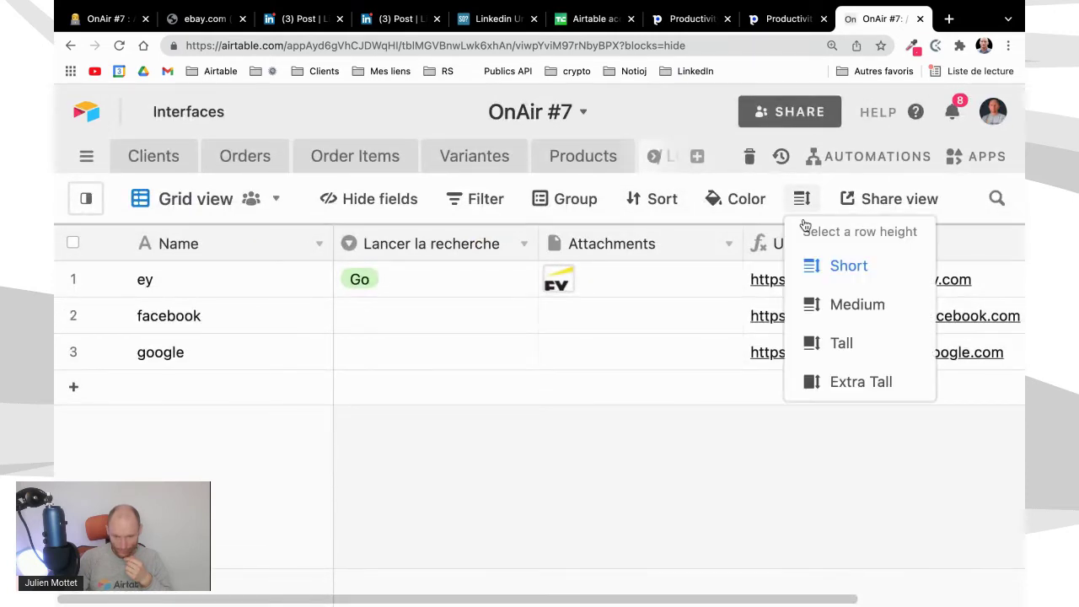
click(840, 355)
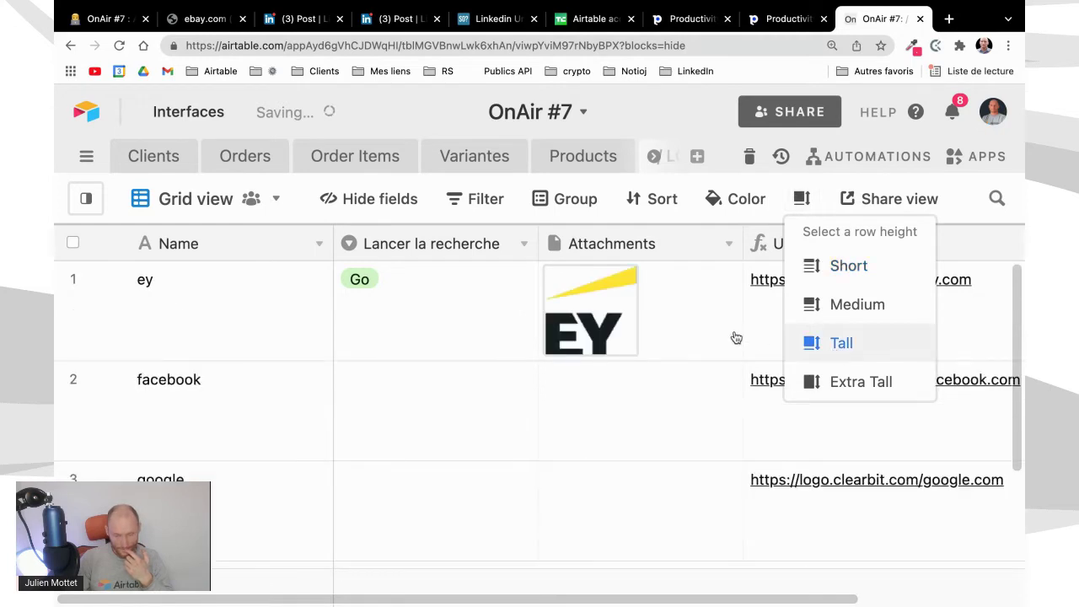
click(429, 419)
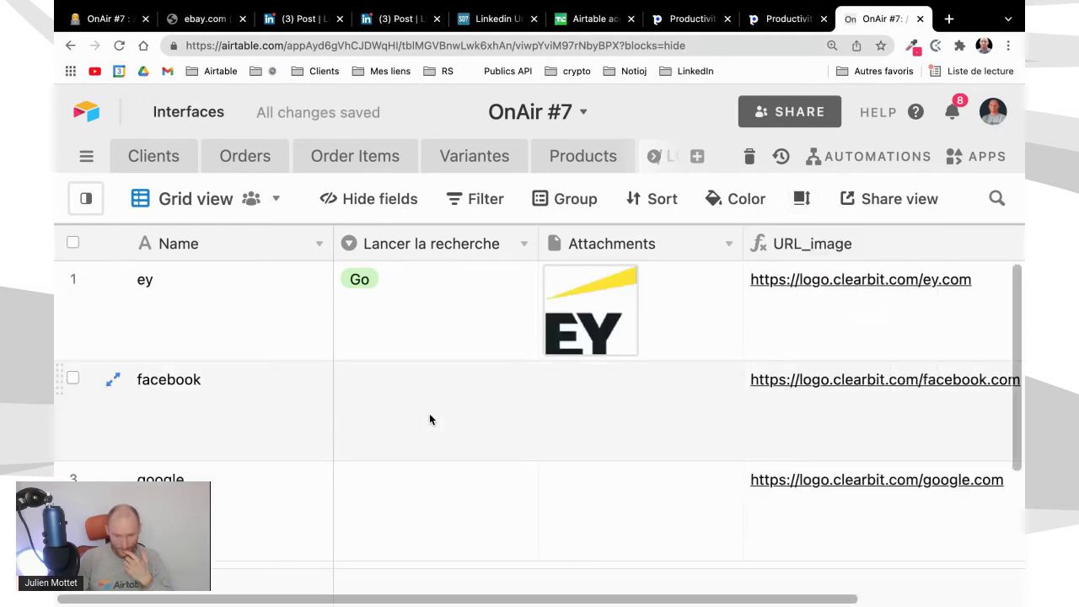
Switch on the GetImage automation and close the automations area to get back to the table.
click(891, 158)
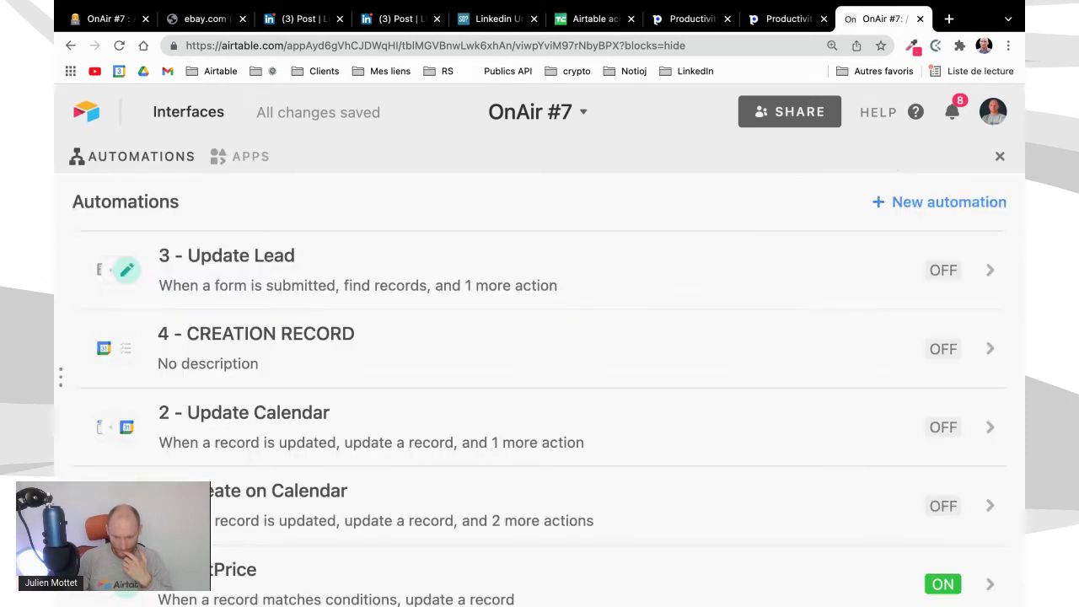
scroll(936, 447, down, 5)
click(936, 448)
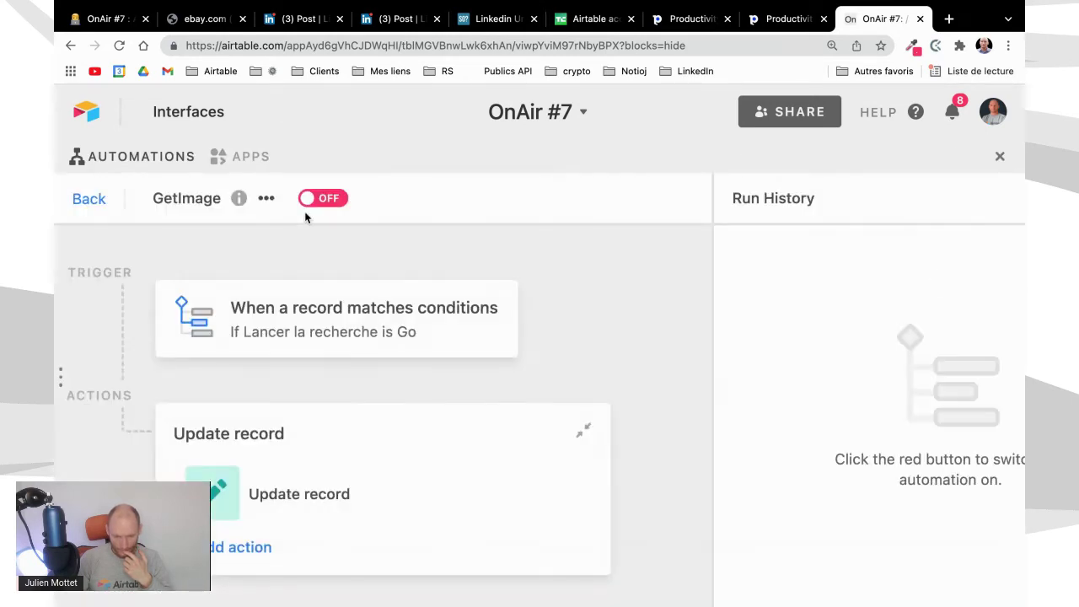
click(329, 199)
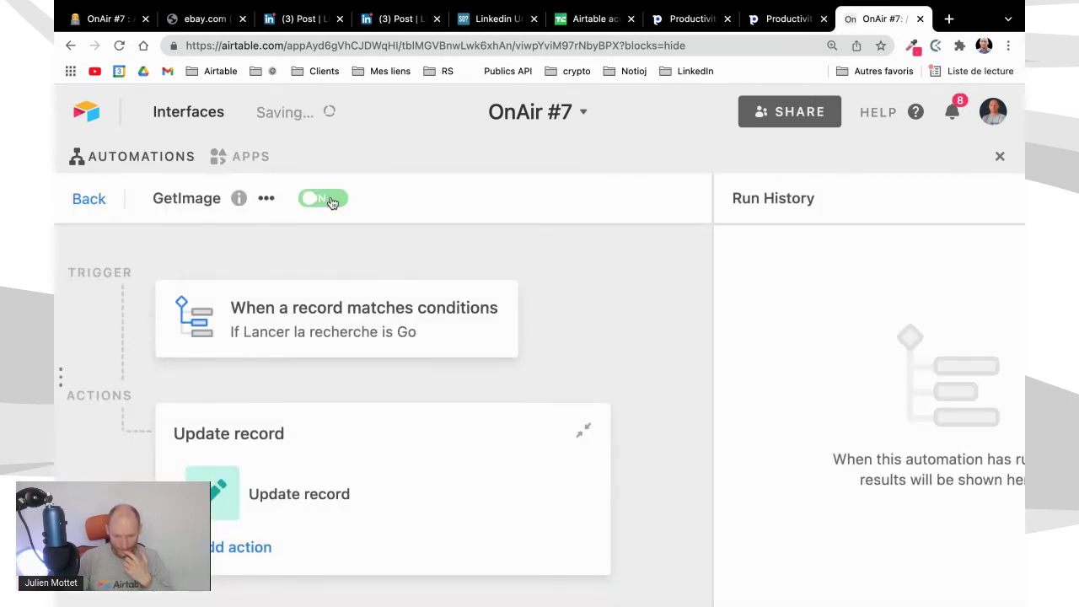
click(100, 201)
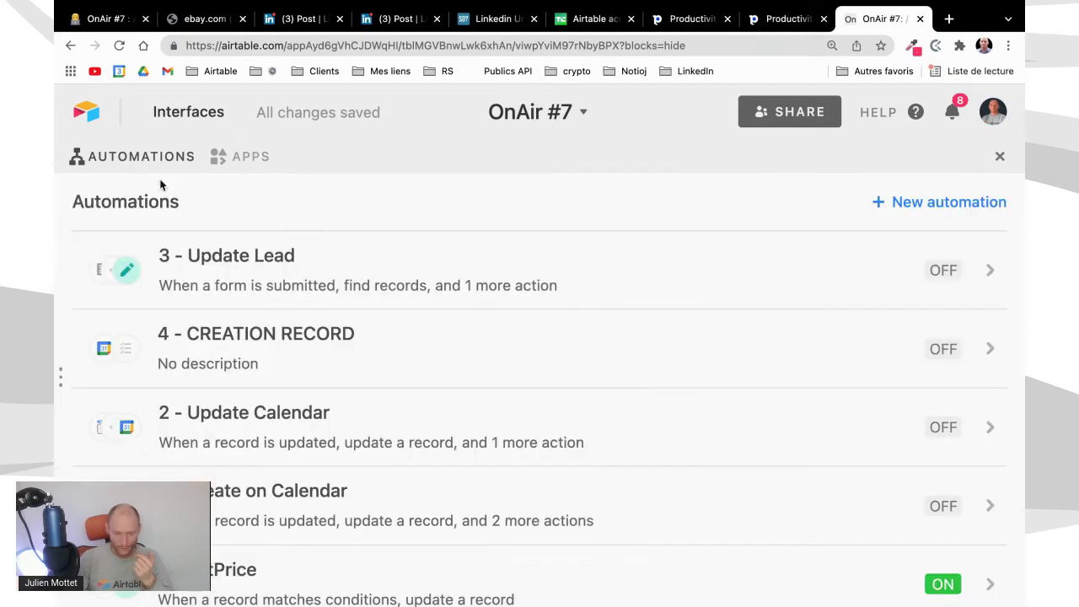
click(1000, 158)
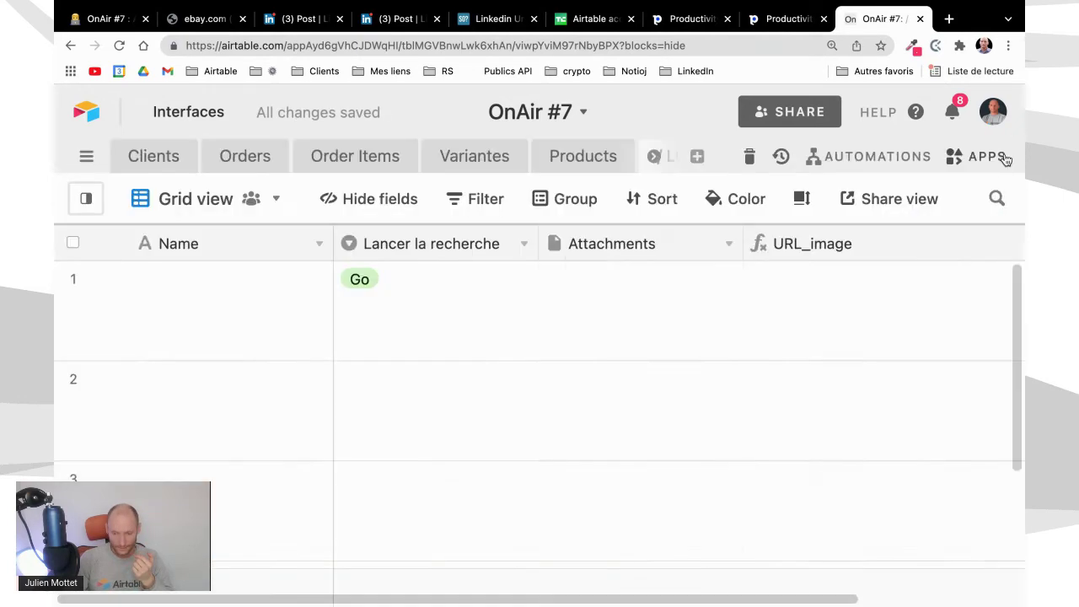
Set Lancer la recherche to Go for the facebook and google records.
click(371, 397)
click(371, 395)
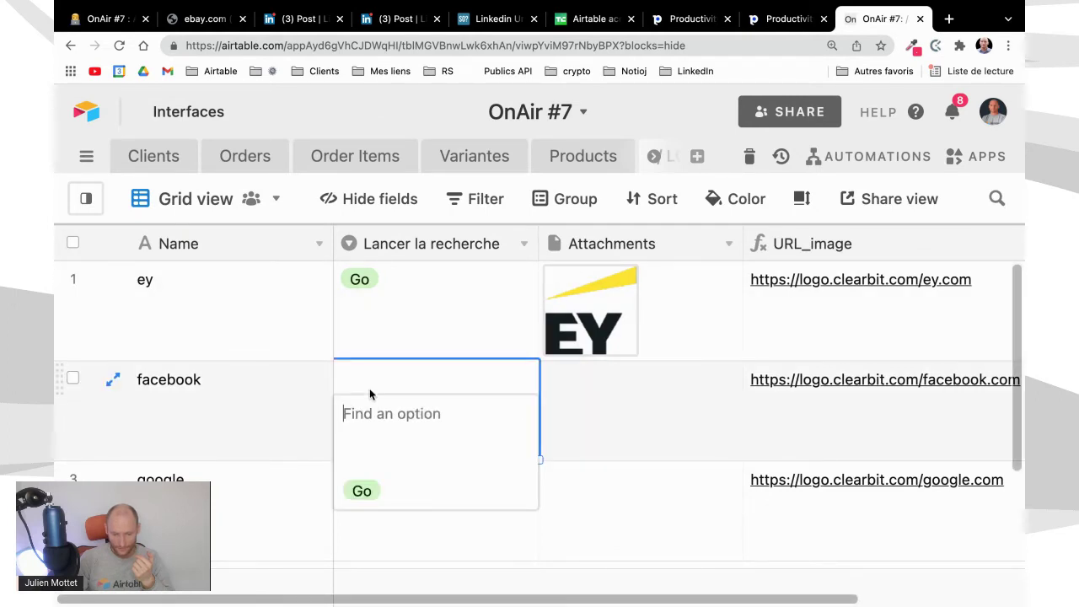
click(361, 490)
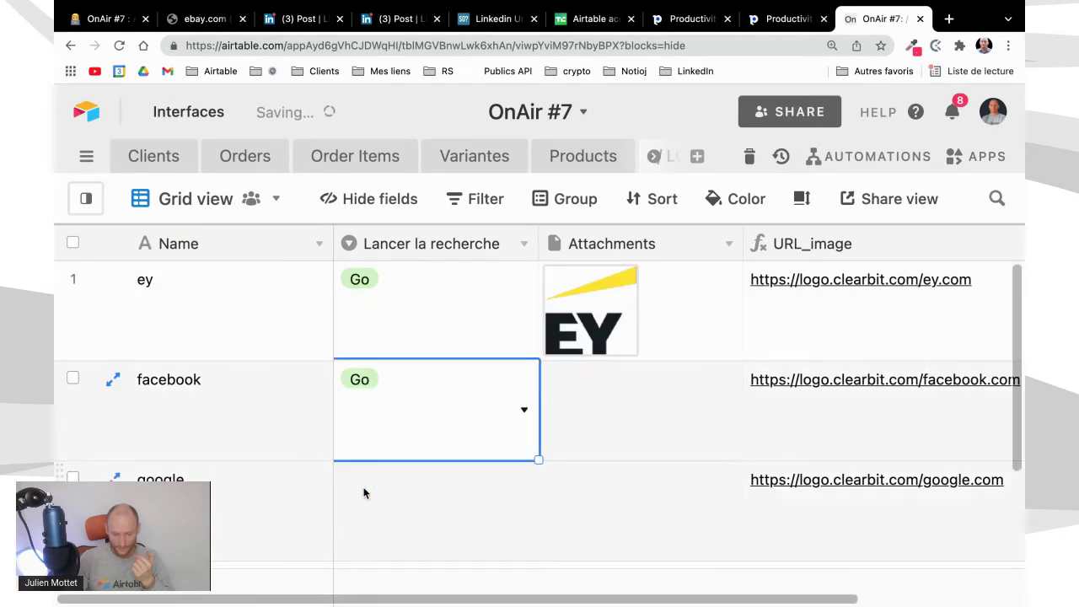
click(443, 506)
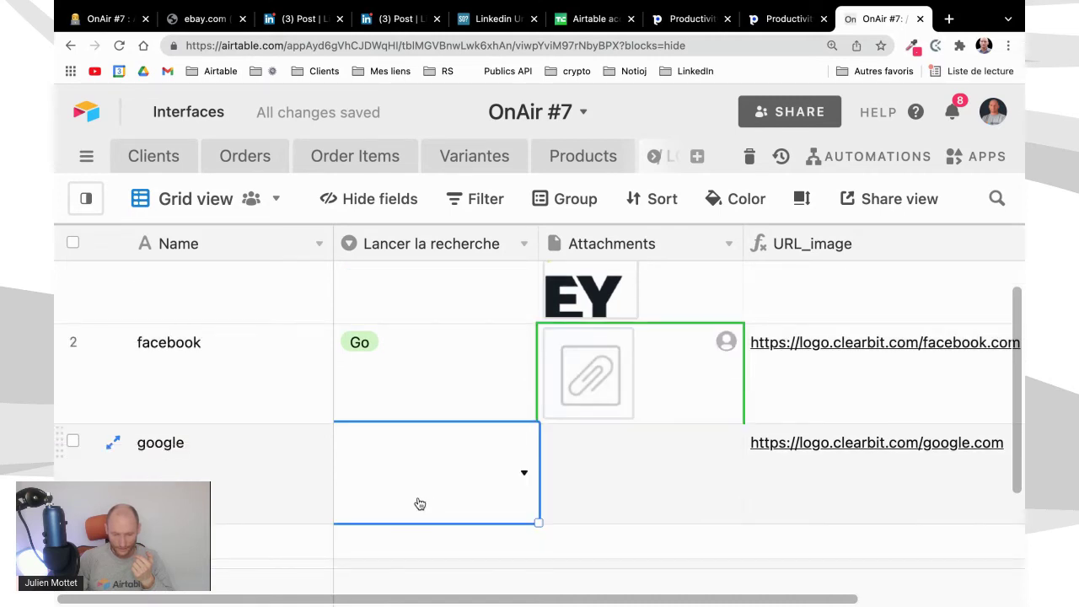
click(420, 504)
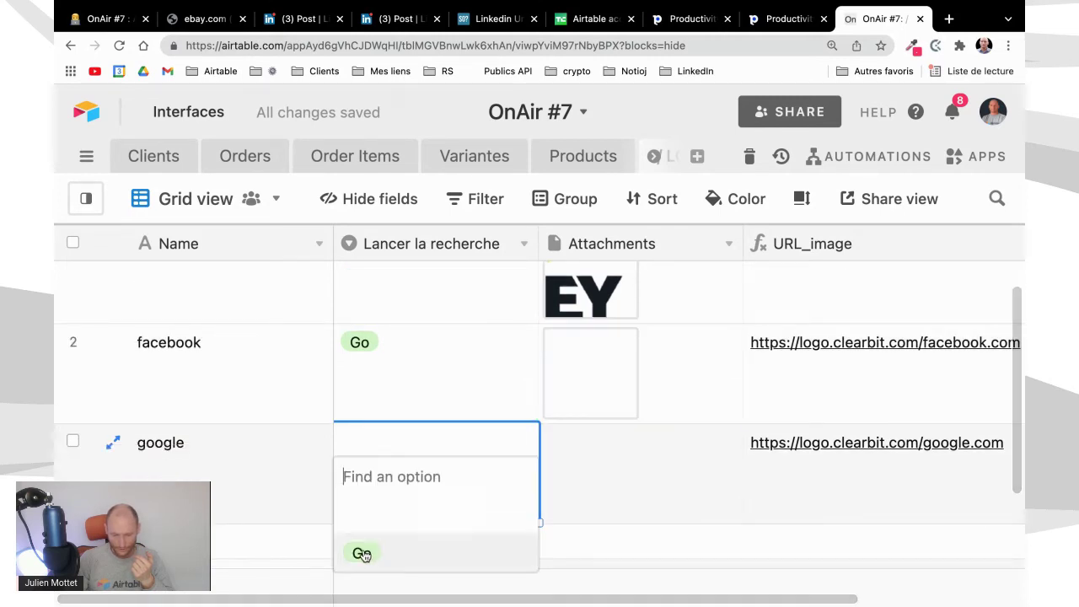
click(363, 553)
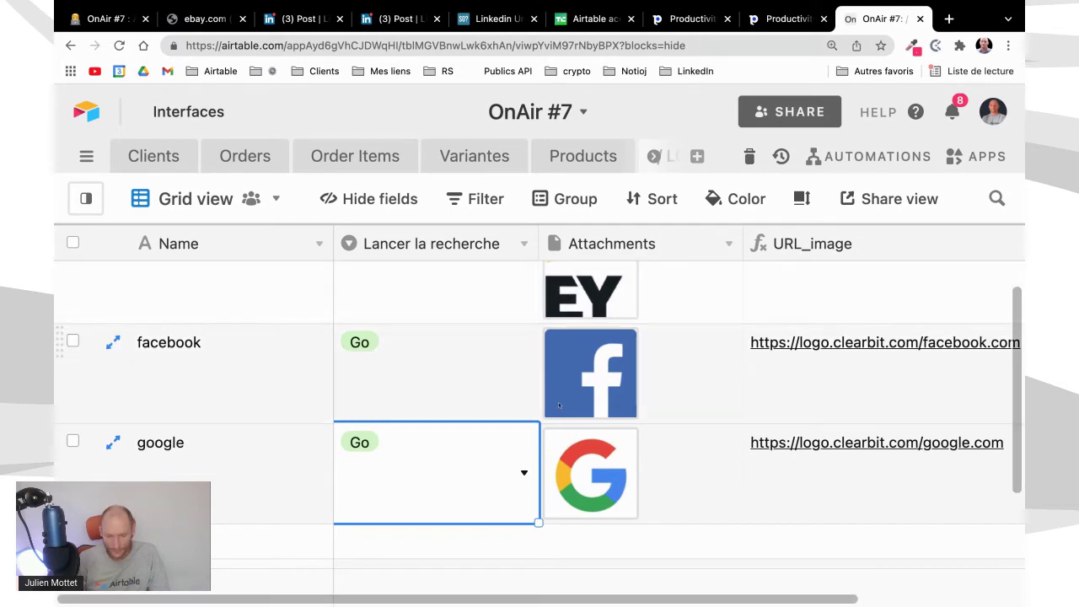
scroll(468, 439, down, 1)
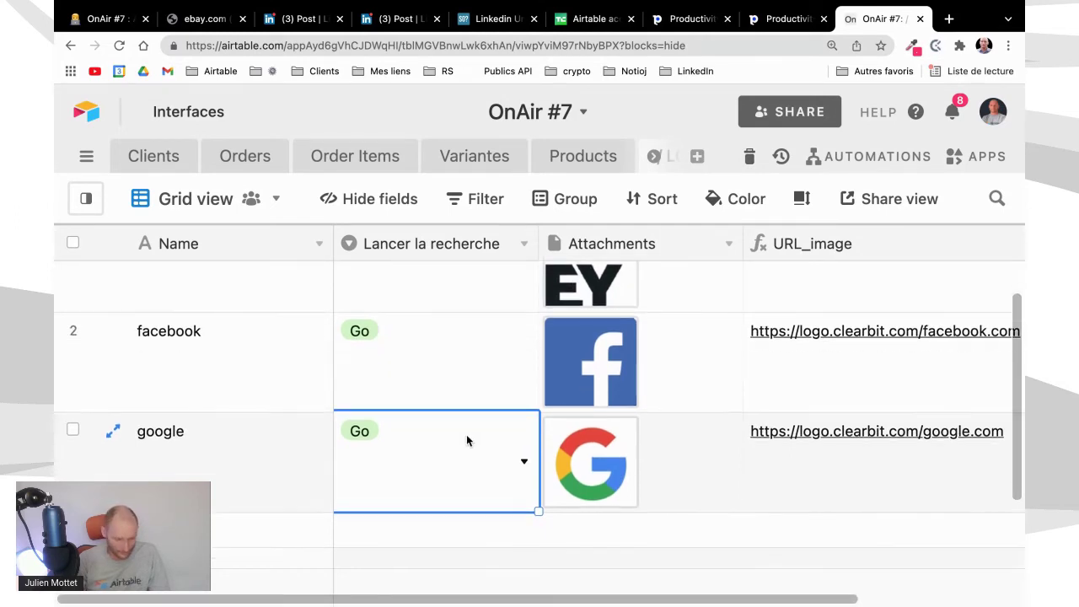
click(250, 532)
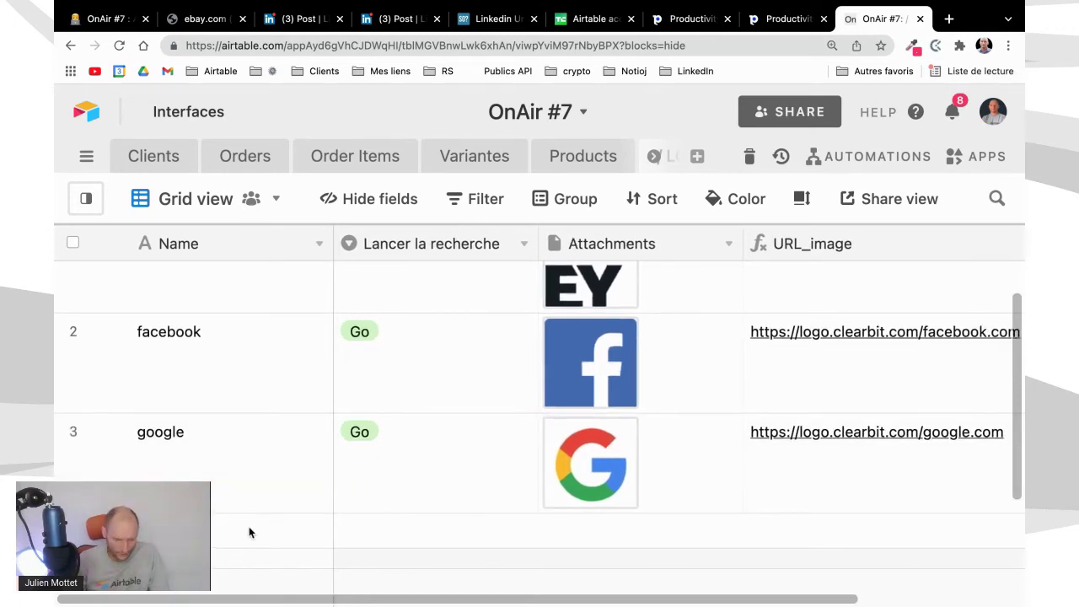
scroll(253, 527, down, 1)
scroll(253, 527, right, 1)
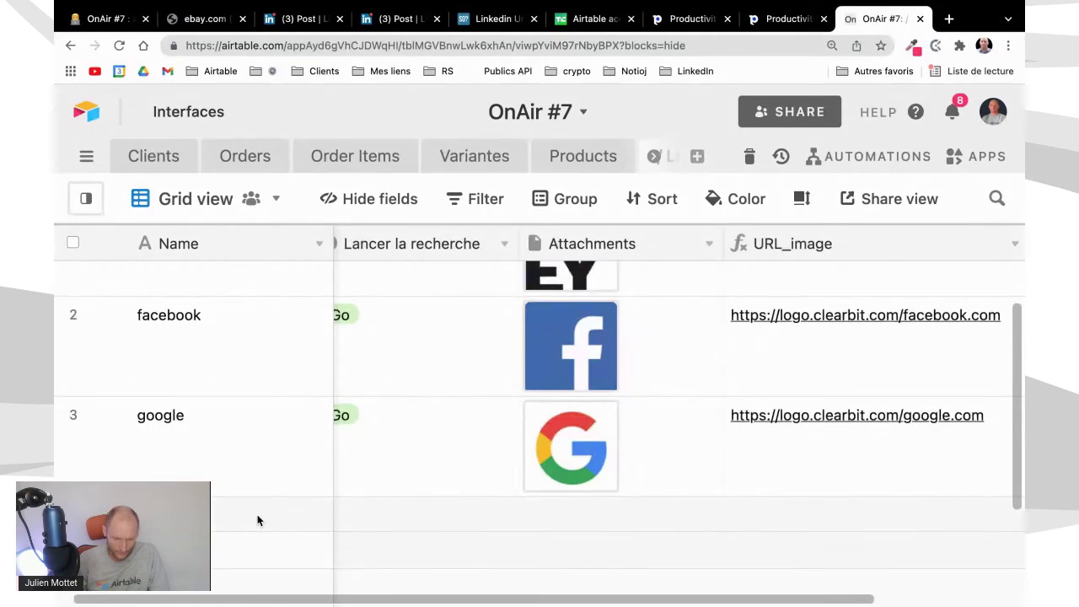
scroll(258, 520, down, 1)
scroll(258, 521, left, 1)
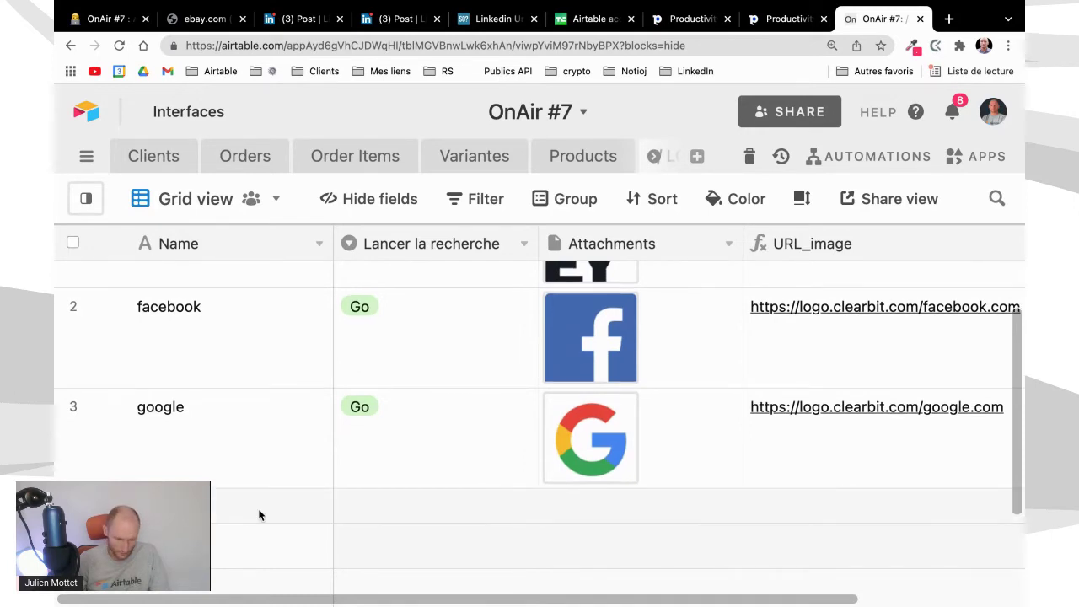
scroll(260, 516, up, 1)
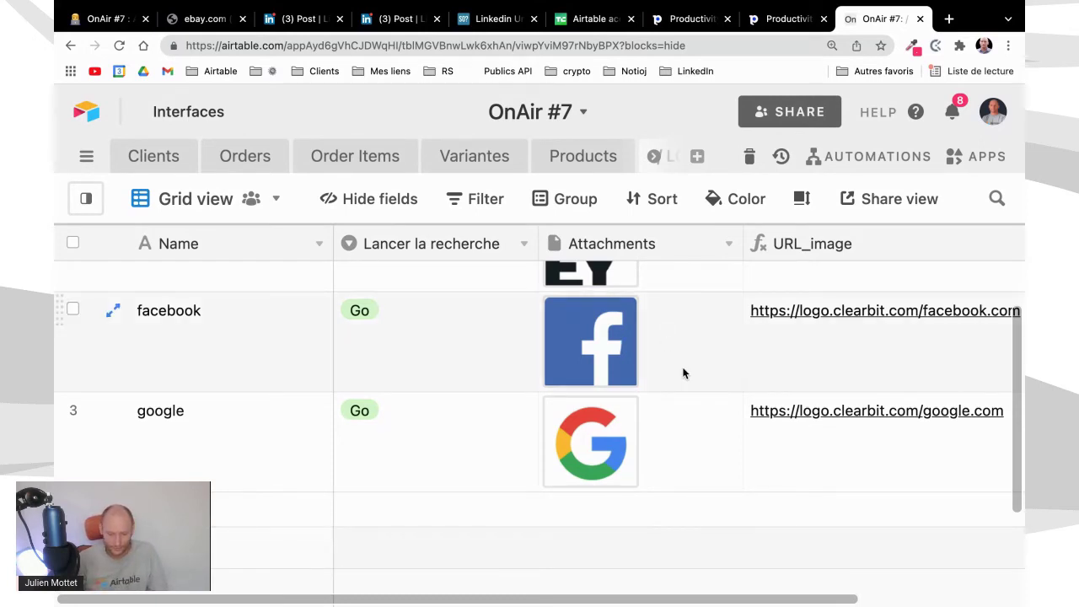
scroll(684, 373, right, 2)
scroll(684, 373, left, 1)
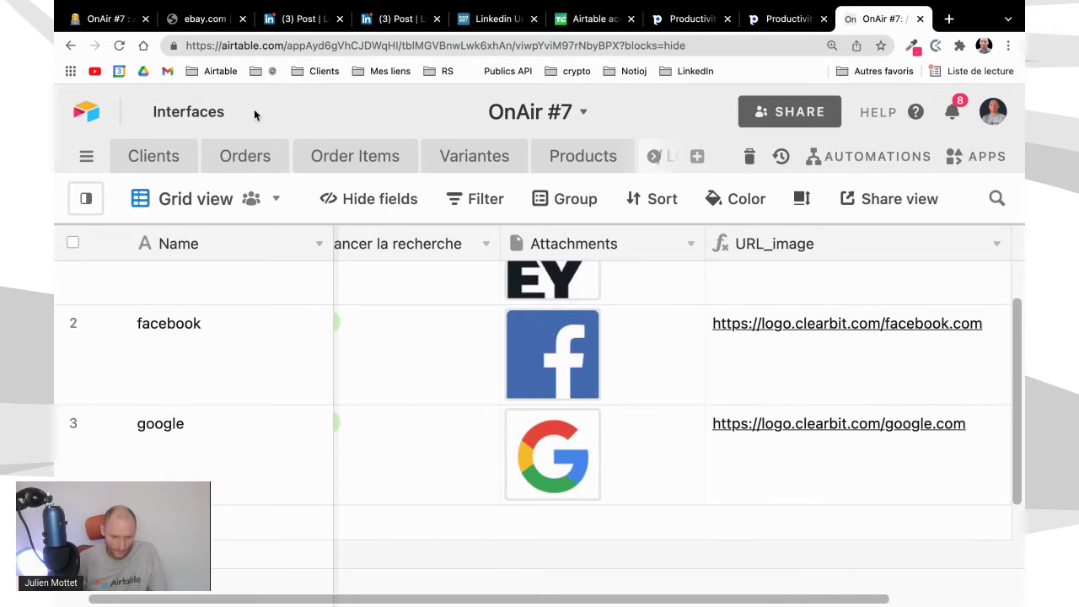
Switch to the OnAir #7 page in Notion, collapse the Tuto Flash section and expand Revue d'exp with its Freelance notes.
click(121, 21)
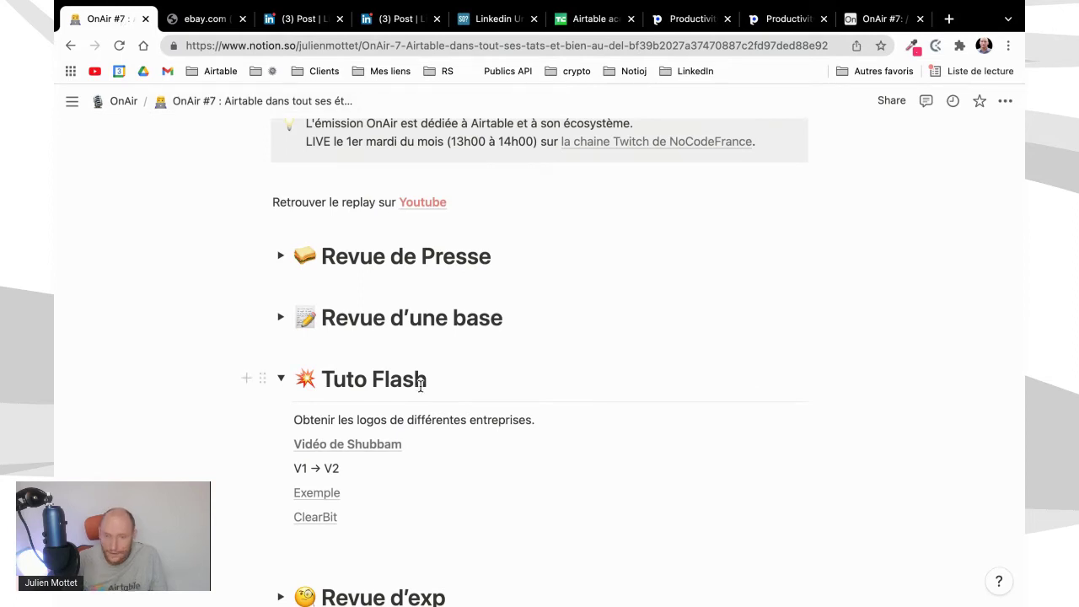
click(282, 379)
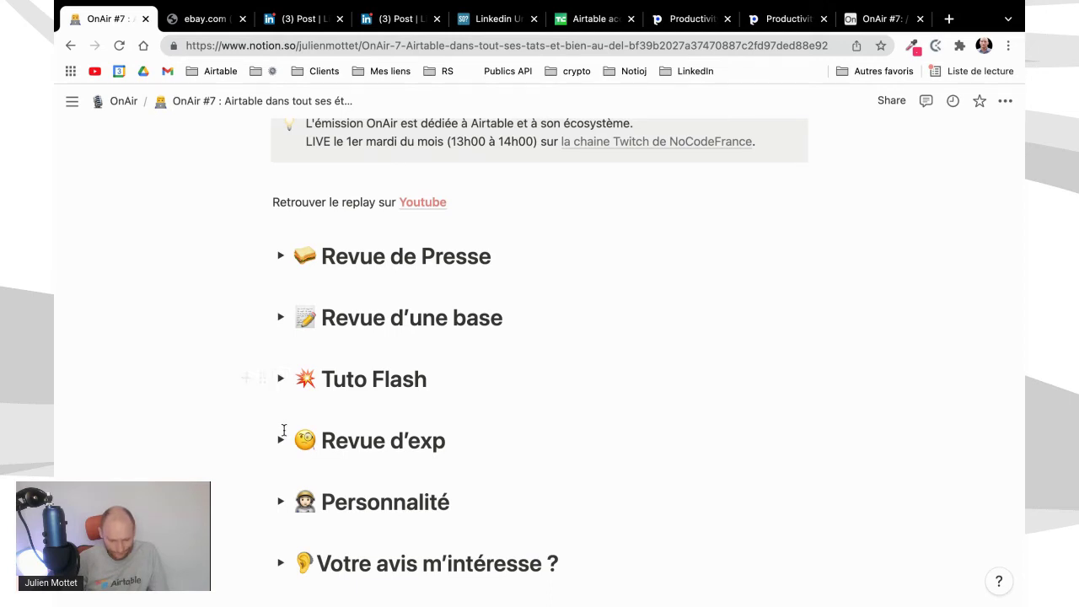
scroll(281, 438, down, 1)
click(281, 438)
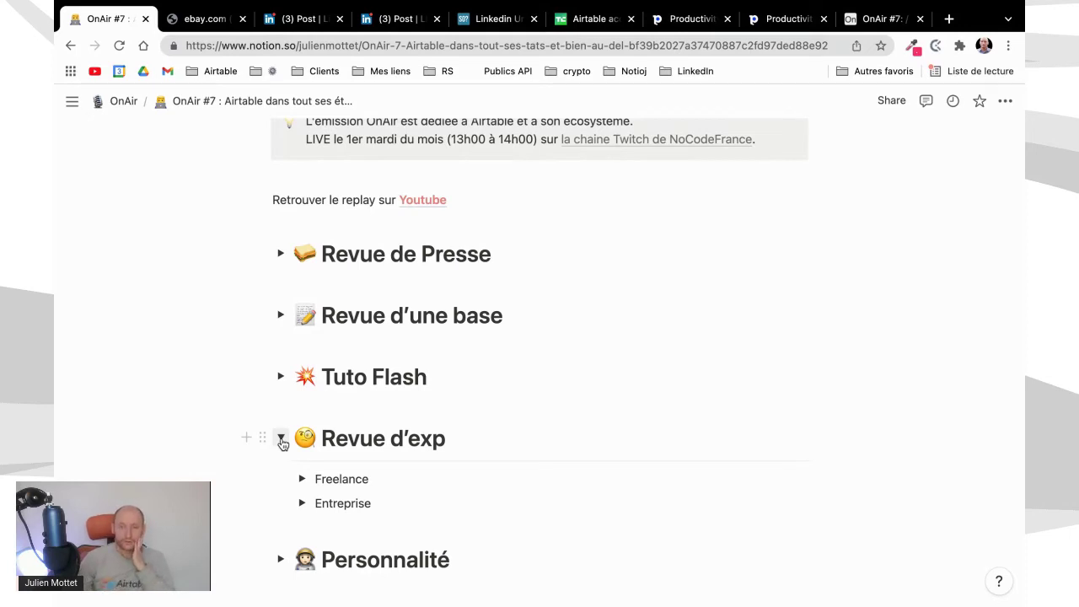
scroll(282, 444, down, 1)
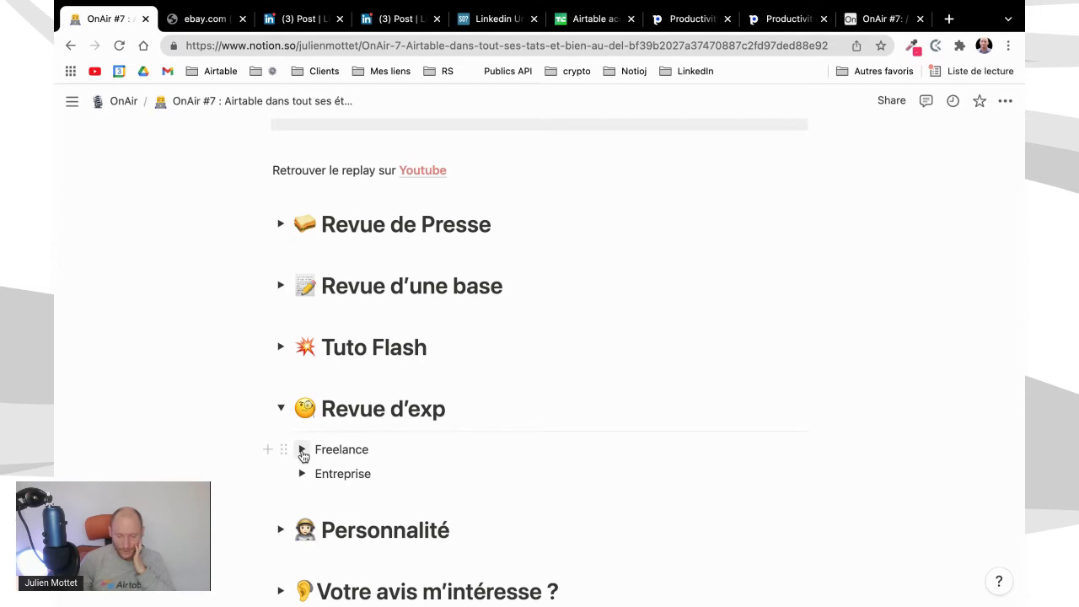
click(302, 450)
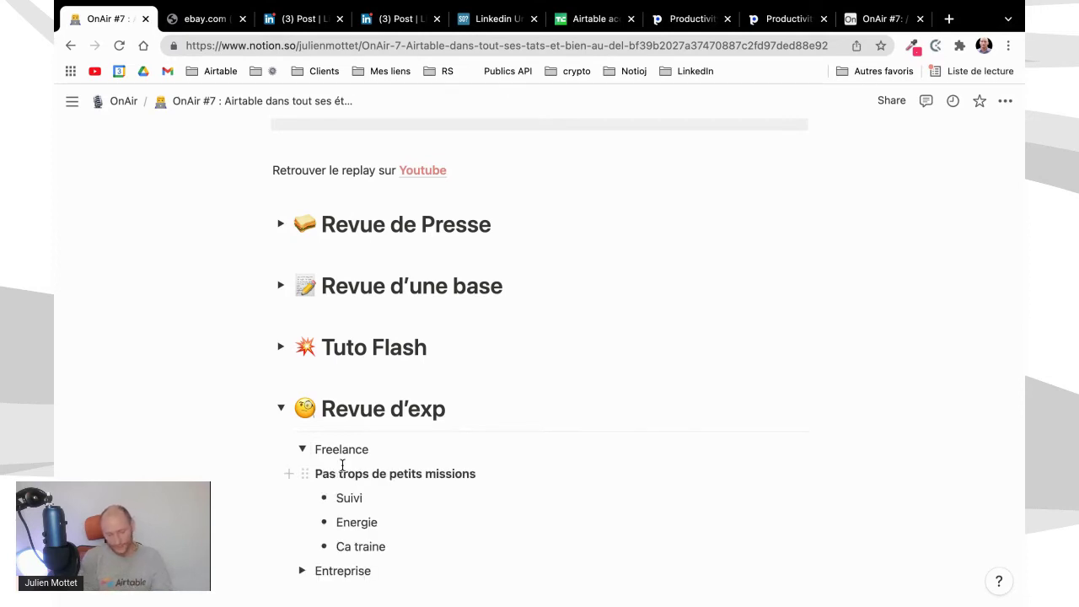